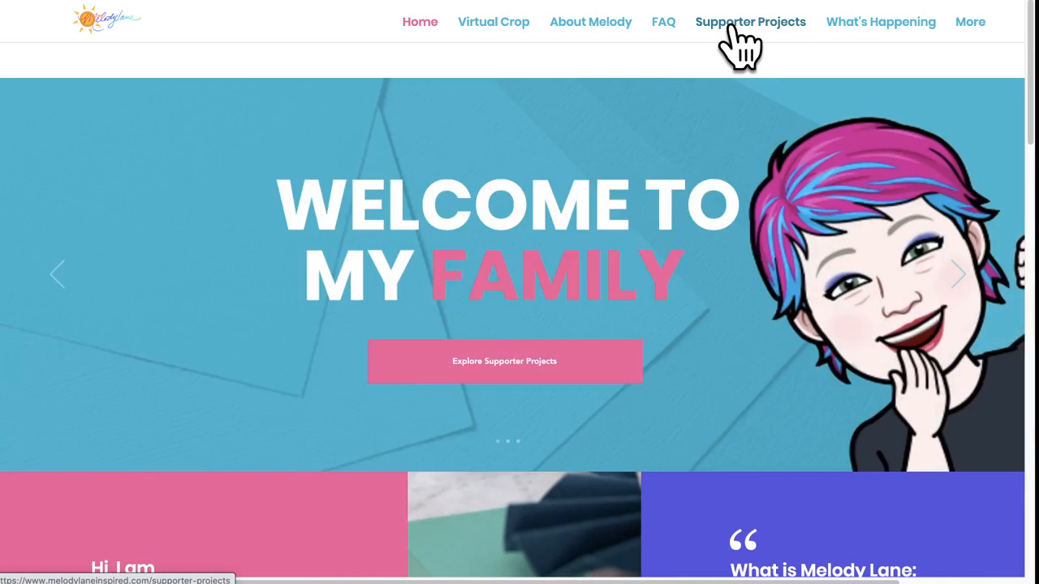
Open the Supporter Projects page and go to its Explore & Save Projects section
{"action": "scroll", "coordinate": [739, 46], "scroll_direction": "down", "scroll_amount": 5}
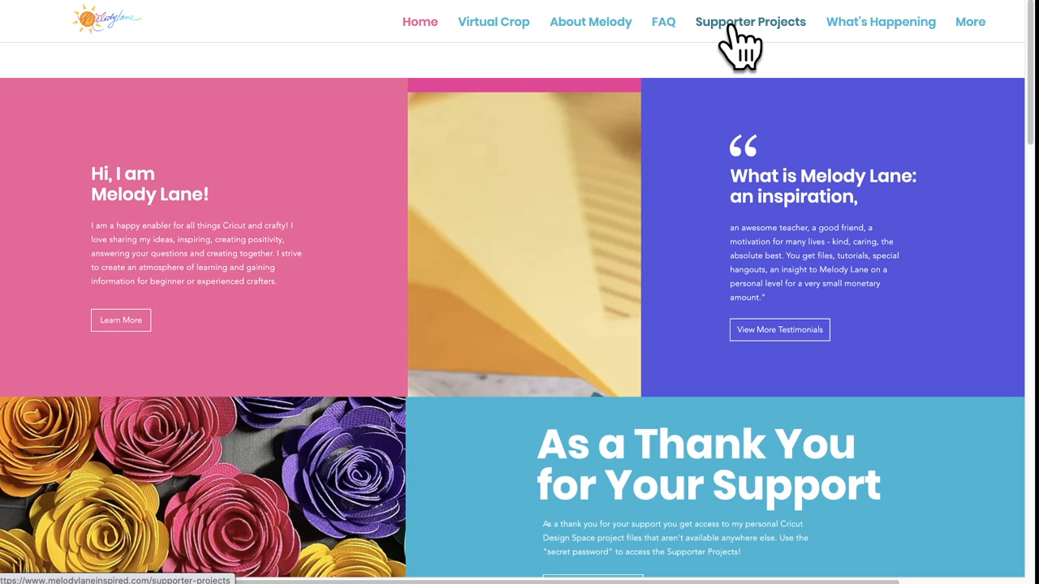
{"action": "left_click", "coordinate": [732, 29]}
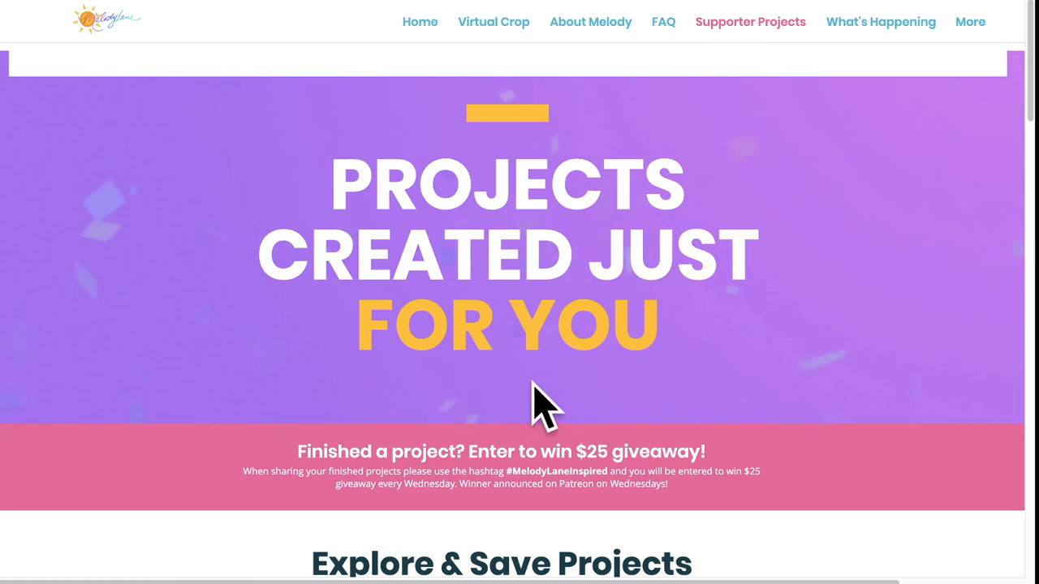
{"action": "scroll", "coordinate": [564, 317], "scroll_direction": "down", "scroll_amount": 6}
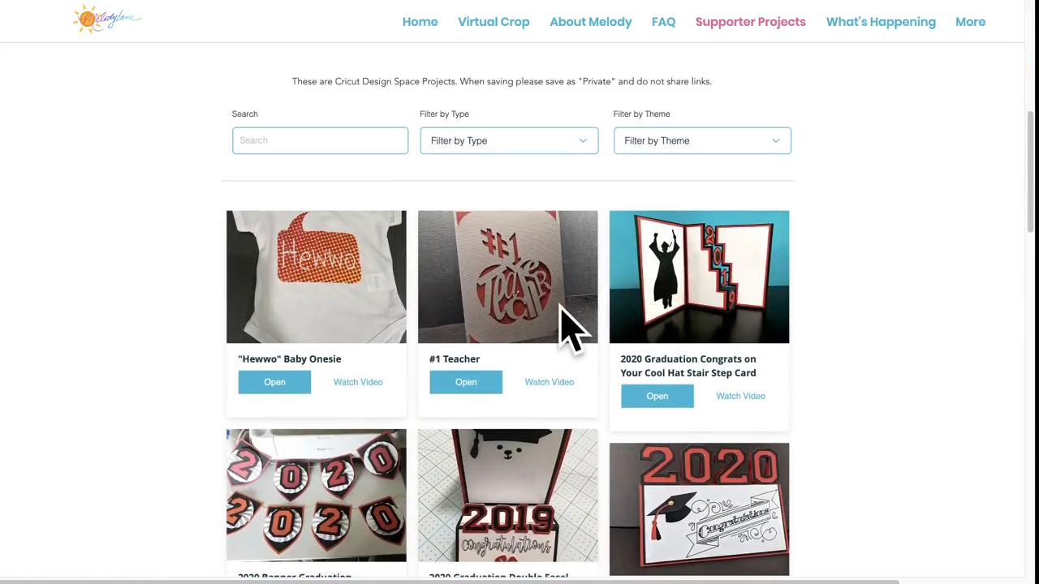
Filter the supporter projects by the Banners type and look through the listed banner projects
{"action": "left_click", "coordinate": [582, 159]}
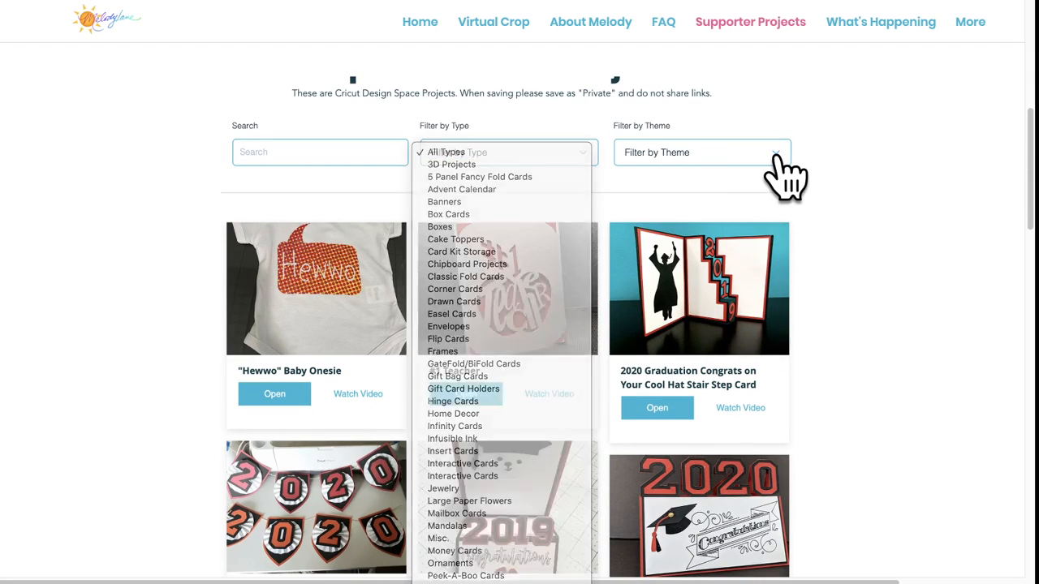
{"action": "left_click", "coordinate": [782, 172]}
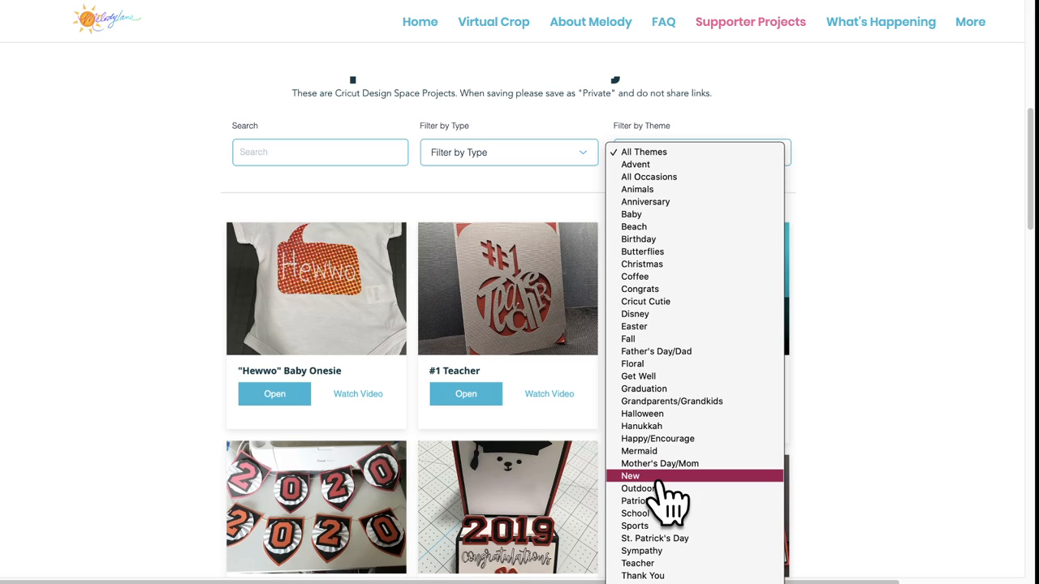
{"action": "left_click", "coordinate": [527, 158]}
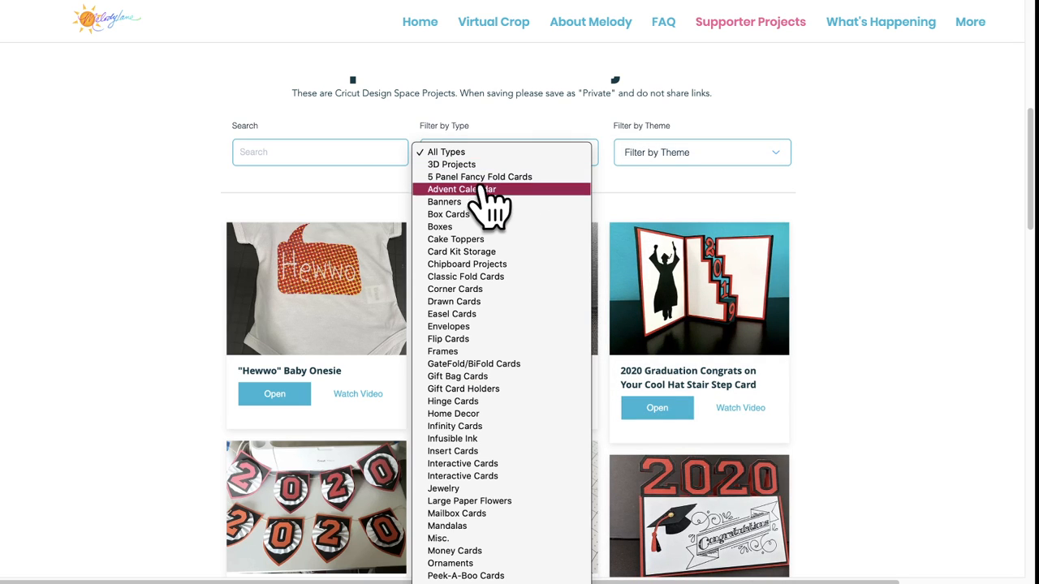
{"action": "left_click", "coordinate": [469, 201]}
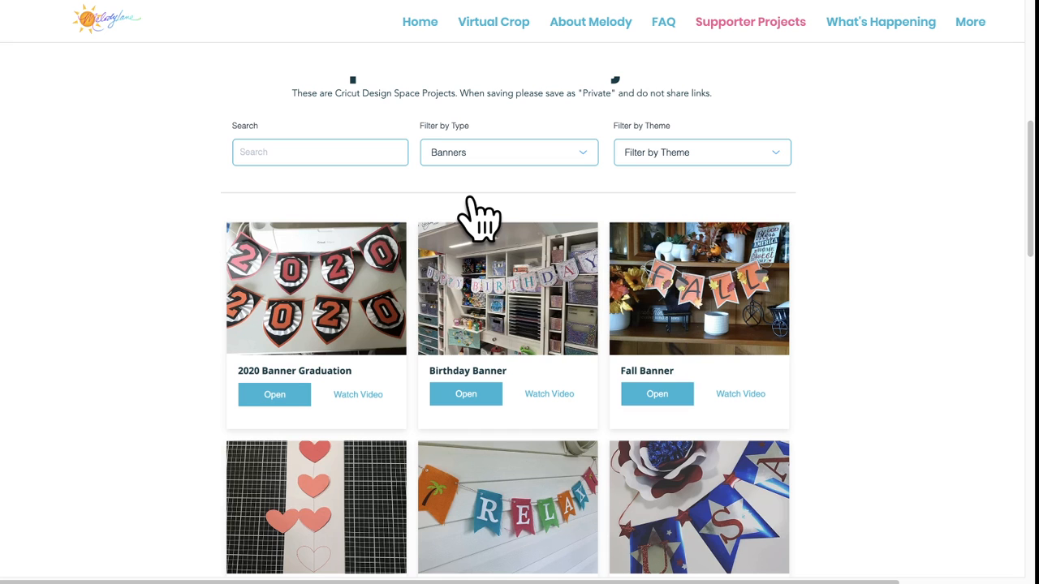
{"action": "scroll", "coordinate": [479, 218], "scroll_direction": "down", "scroll_amount": 4}
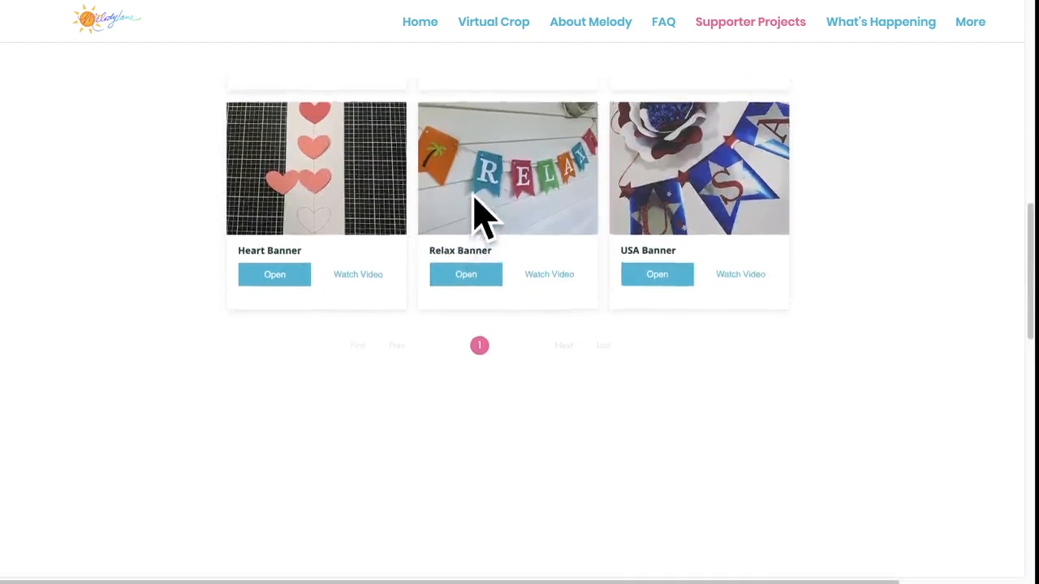
{"action": "scroll", "coordinate": [483, 220], "scroll_direction": "up", "scroll_amount": 5}
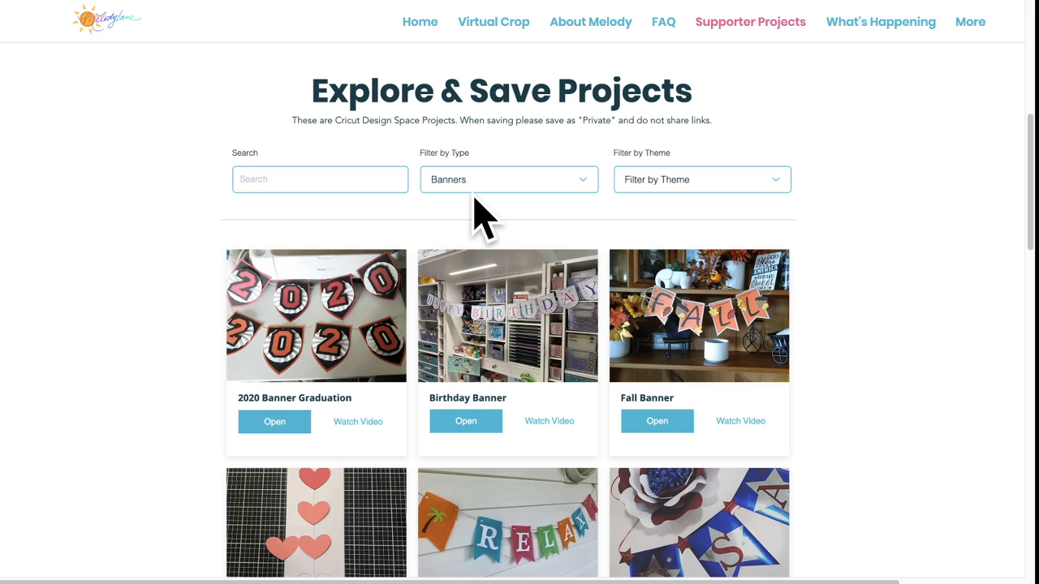
{"action": "scroll", "coordinate": [483, 217], "scroll_direction": "up", "scroll_amount": 1}
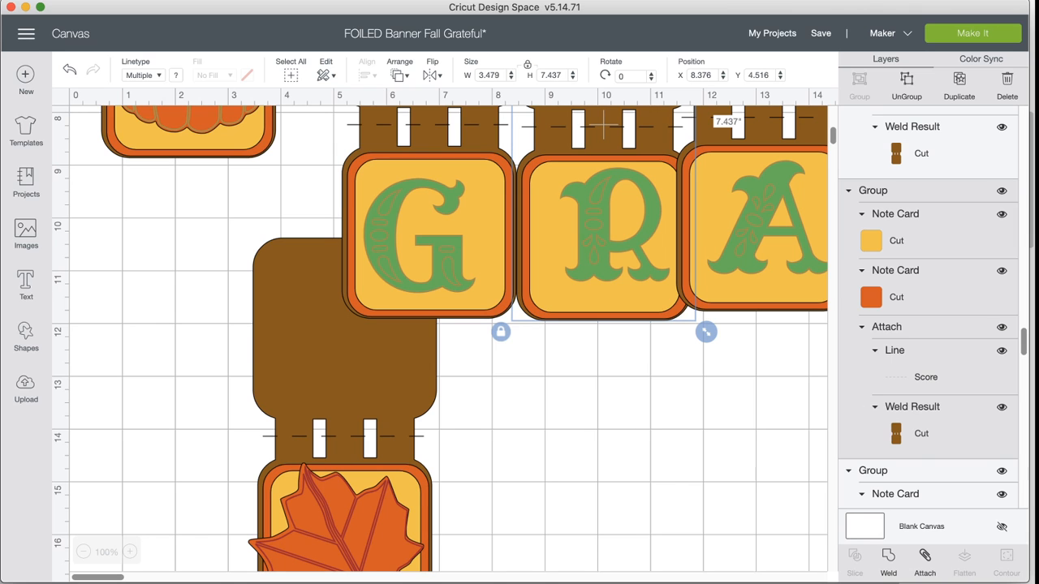
In Cricut Design Space, shift the green G slightly up and left on its tile, to X 5.532, Y 9.231
{"action": "scroll", "coordinate": [524, 357], "scroll_direction": "up", "scroll_amount": 4}
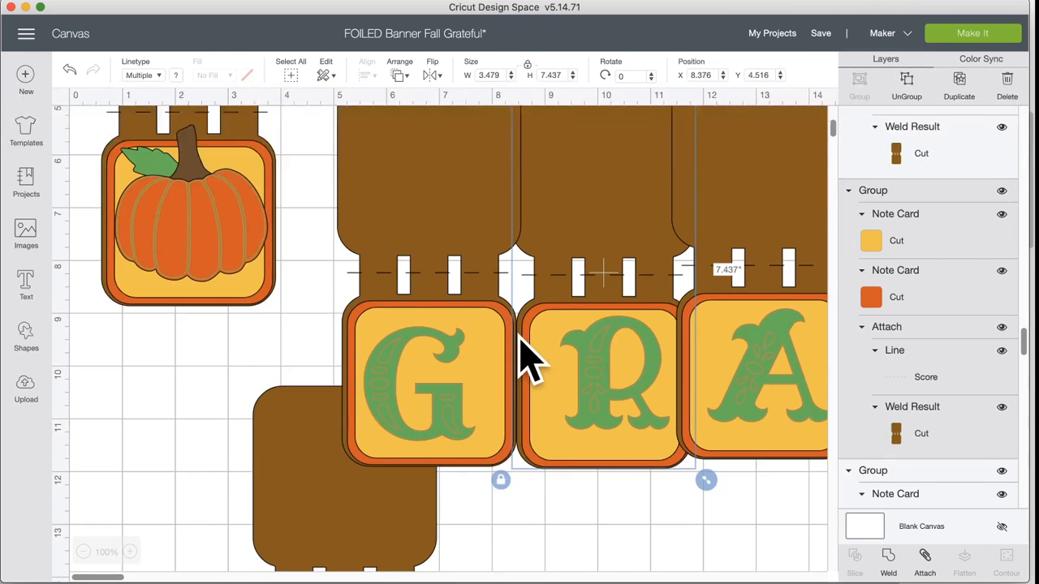
{"action": "scroll", "coordinate": [523, 358], "scroll_direction": "up", "scroll_amount": 3}
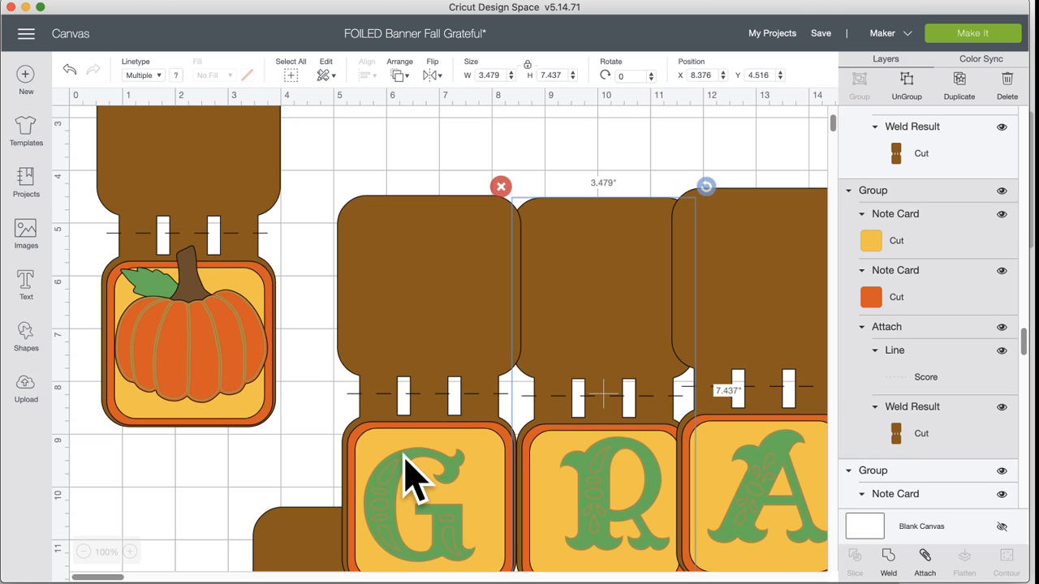
{"action": "scroll", "coordinate": [410, 473], "scroll_direction": "down", "scroll_amount": 2}
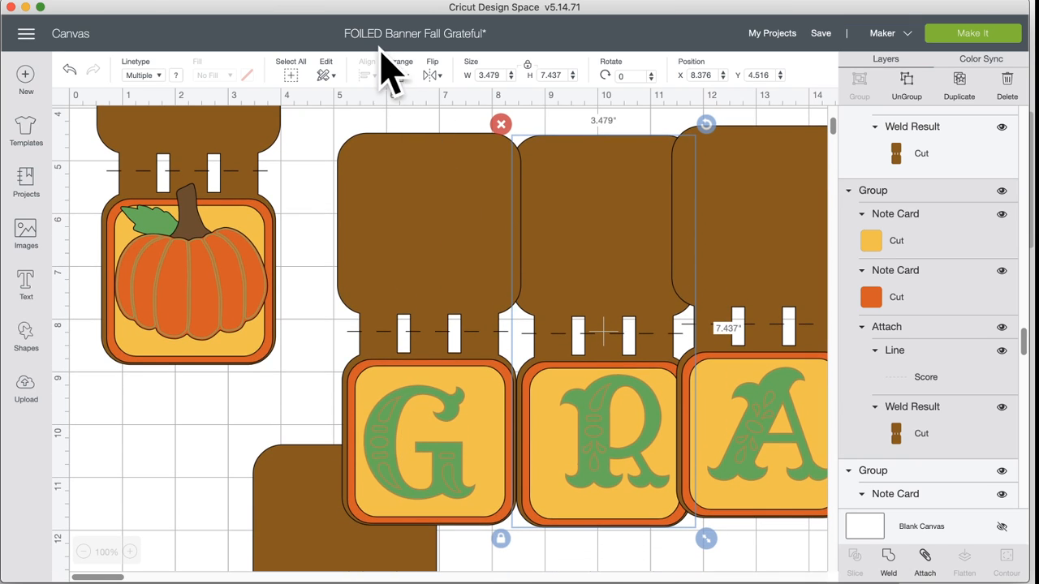
{"action": "left_click", "coordinate": [384, 428]}
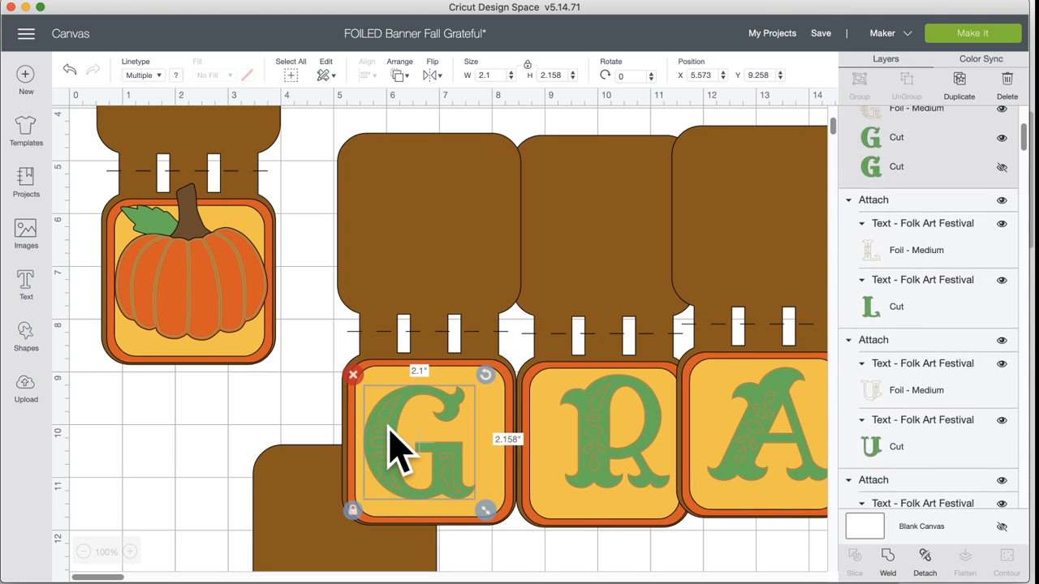
{"action": "mouse_move", "coordinate": [387, 422]}
{"action": "left_mouse_down"}
{"action": "mouse_move", "coordinate": [383, 441]}
{"action": "mouse_move", "coordinate": [384, 420]}
{"action": "left_mouse_up"}
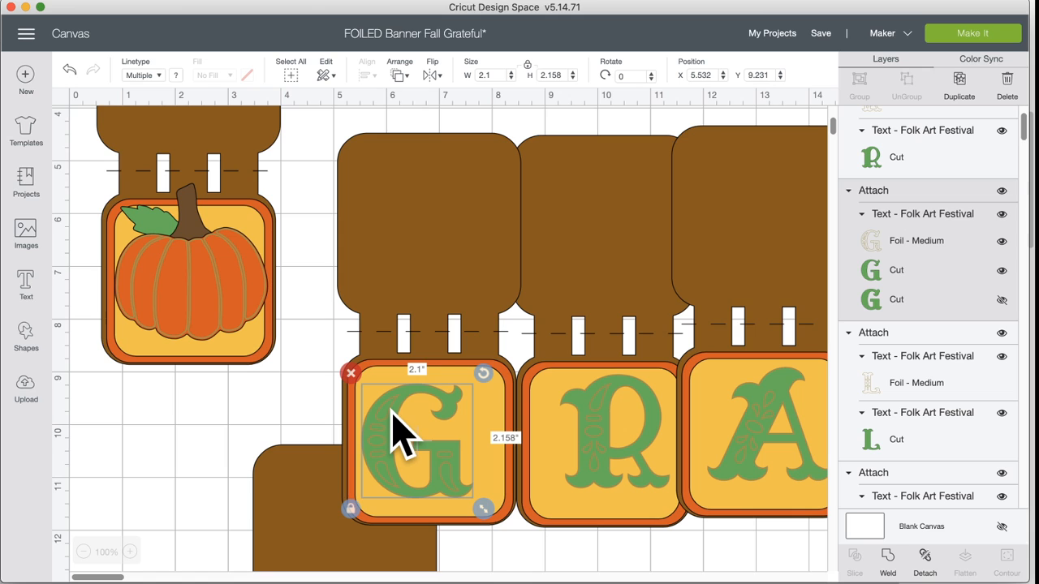
Examine the remaining letter tiles of the GRATEFUL banner and the separate maple leaf tile
{"action": "scroll", "coordinate": [596, 418], "scroll_direction": "right", "scroll_amount": 2}
{"action": "scroll", "coordinate": [599, 435], "scroll_direction": "right", "scroll_amount": 10}
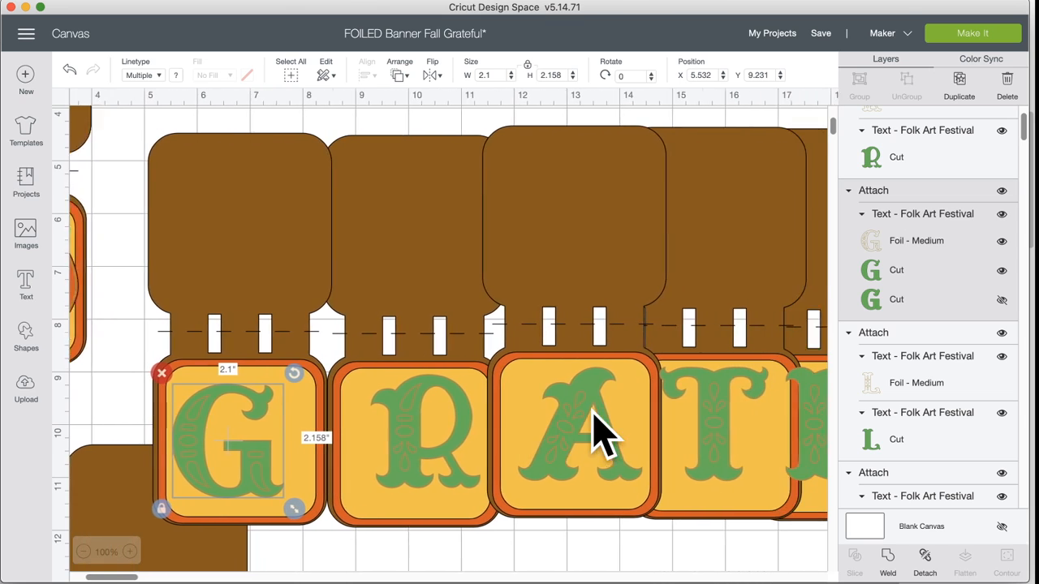
{"action": "scroll", "coordinate": [599, 434], "scroll_direction": "right", "scroll_amount": 5}
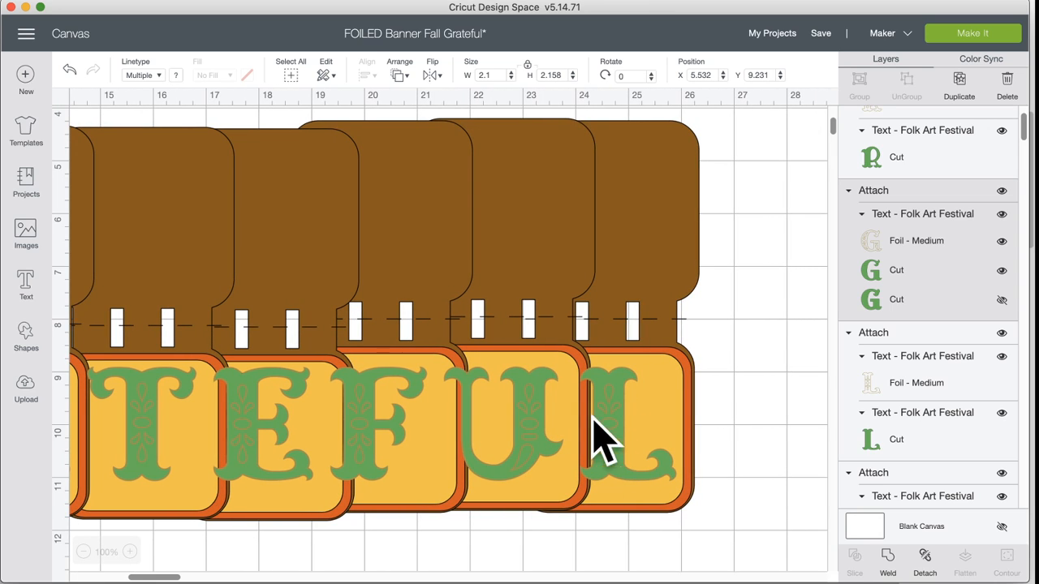
{"action": "scroll", "coordinate": [481, 449], "scroll_direction": "left", "scroll_amount": 8}
{"action": "scroll", "coordinate": [482, 449], "scroll_direction": "left", "scroll_amount": 4}
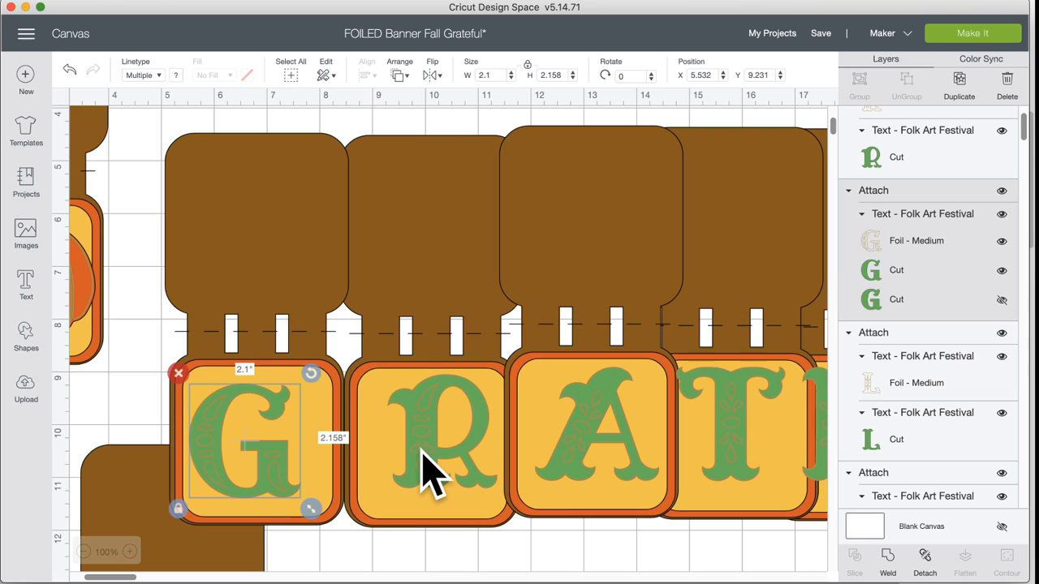
{"action": "scroll", "coordinate": [232, 309], "scroll_direction": "left", "scroll_amount": 4}
{"action": "scroll", "coordinate": [232, 308], "scroll_direction": "down", "scroll_amount": 10}
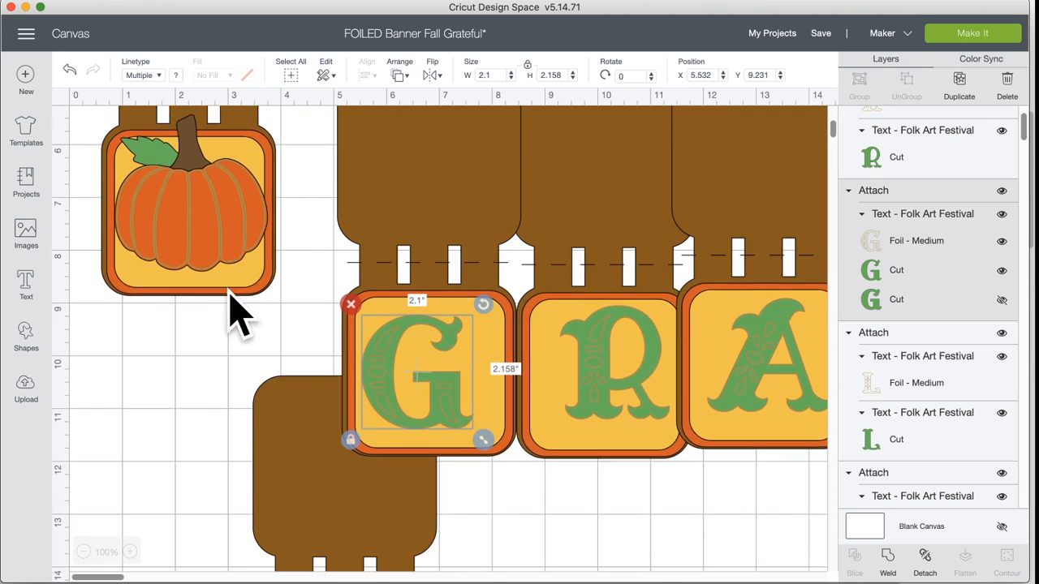
{"action": "scroll", "coordinate": [231, 297], "scroll_direction": "down", "scroll_amount": 1}
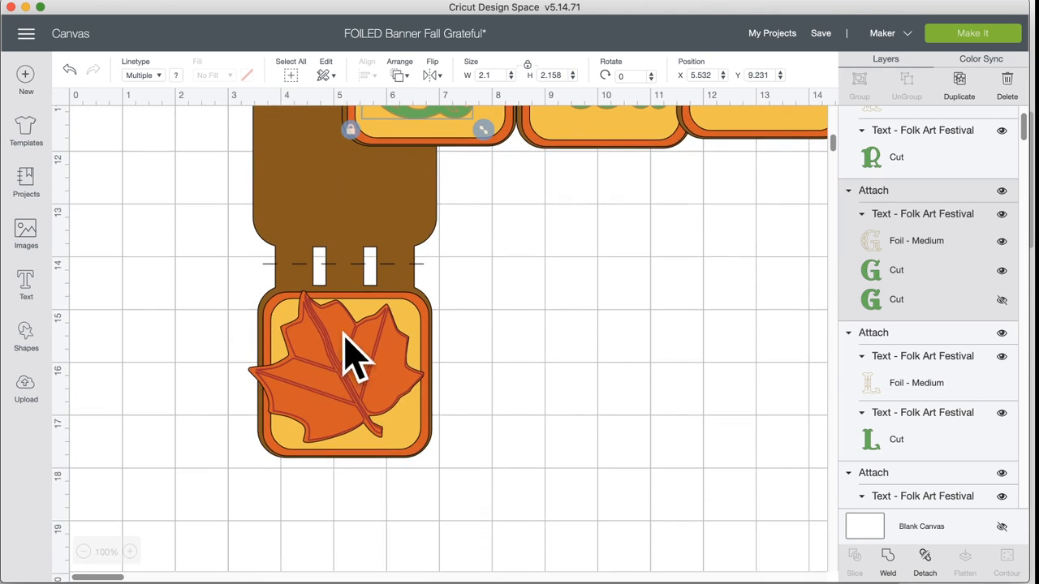
Place the maple leaf behind the G on its tile at X 5.031, Y 8.879, and shift the G to X 5.851, Y 9.244
{"action": "left_click", "coordinate": [325, 399]}
{"action": "left_click_drag", "start_coordinate": [325, 400], "coordinate": [327, 396]}
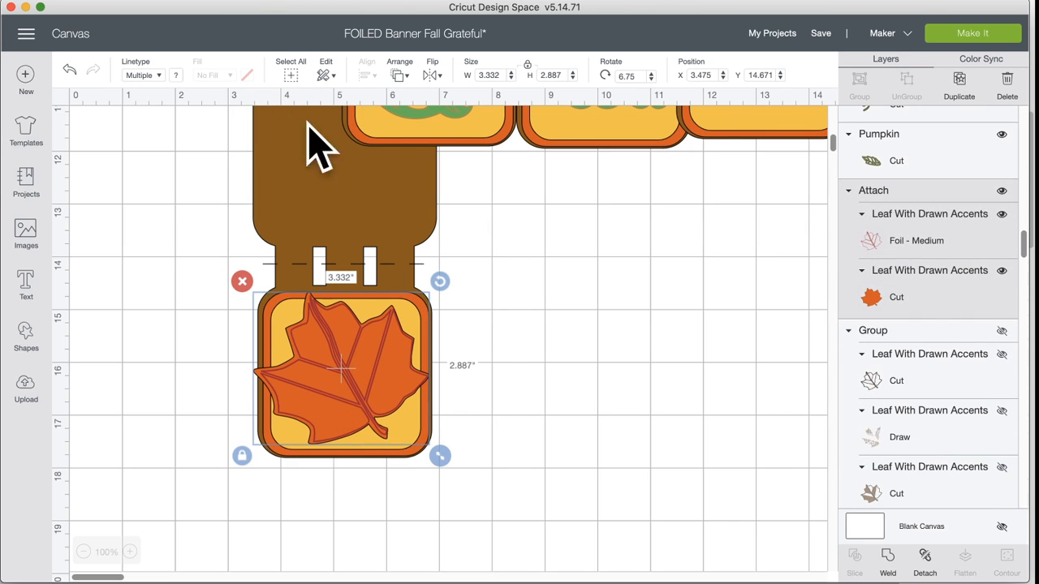
{"action": "scroll", "coordinate": [398, 389], "scroll_direction": "up", "scroll_amount": 10}
{"action": "left_click_drag", "start_coordinate": [374, 560], "coordinate": [441, 260]}
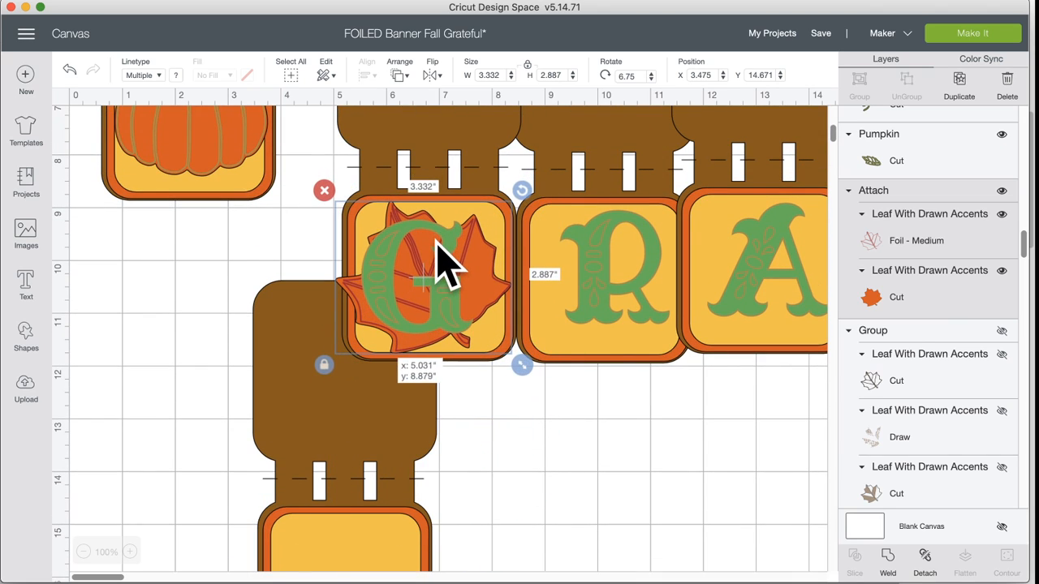
{"action": "mouse_move", "coordinate": [452, 306]}
{"action": "left_mouse_down"}
{"action": "mouse_move", "coordinate": [473, 321]}
{"action": "mouse_move", "coordinate": [471, 309]}
{"action": "left_mouse_up"}
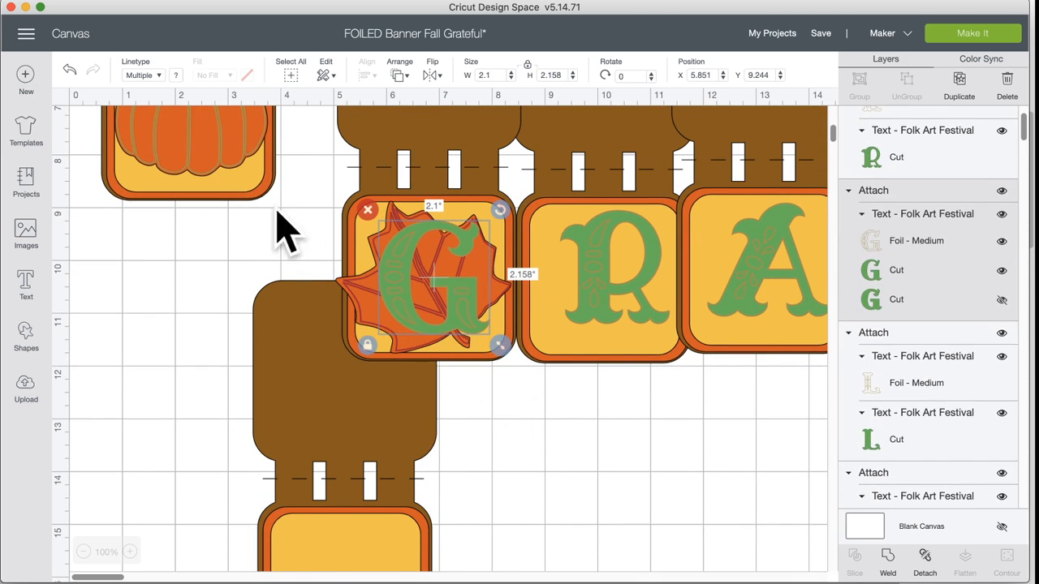
Try the pumpkin on the R tile, and return both the pumpkin and the maple leaf to their own tiles
{"action": "left_click_drag", "start_coordinate": [258, 175], "coordinate": [620, 338]}
{"action": "left_click_drag", "start_coordinate": [551, 291], "coordinate": [134, 140]}
{"action": "left_click_drag", "start_coordinate": [399, 310], "coordinate": [283, 568]}
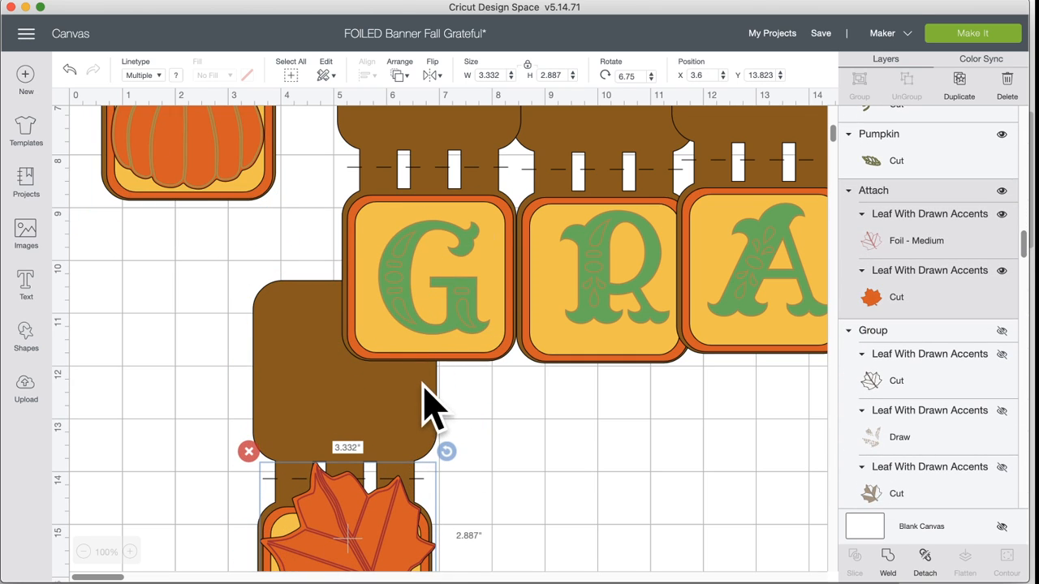
Look over the full row of GRATEFUL letter tiles, including their brown folding bases
{"action": "scroll", "coordinate": [430, 413], "scroll_direction": "up", "scroll_amount": 5}
{"action": "scroll", "coordinate": [429, 412], "scroll_direction": "up", "scroll_amount": 2}
{"action": "scroll", "coordinate": [430, 412], "scroll_direction": "right", "scroll_amount": 10}
{"action": "scroll", "coordinate": [430, 413], "scroll_direction": "down", "scroll_amount": 6}
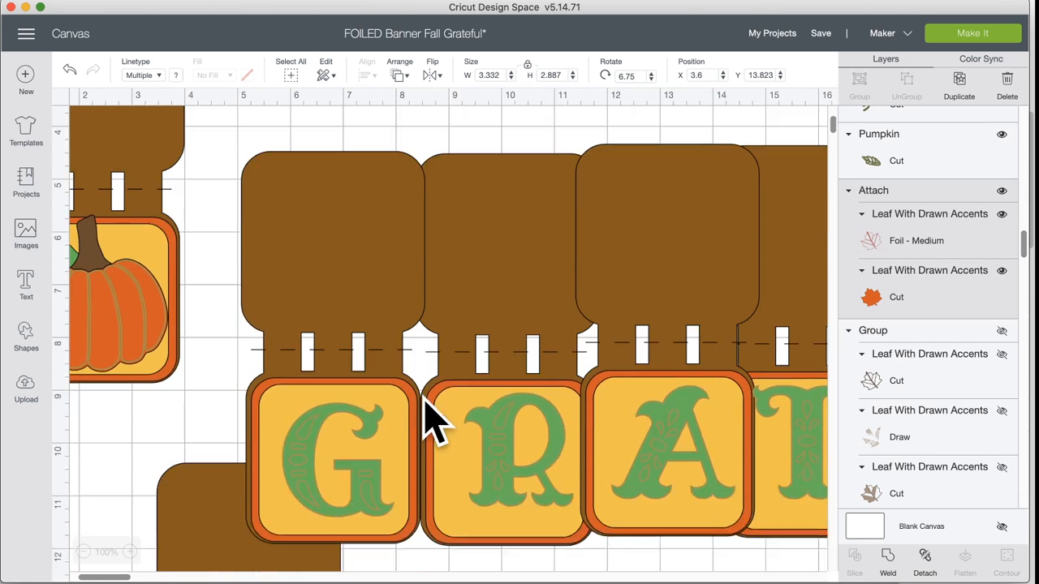
{"action": "scroll", "coordinate": [429, 419], "scroll_direction": "right", "scroll_amount": 10}
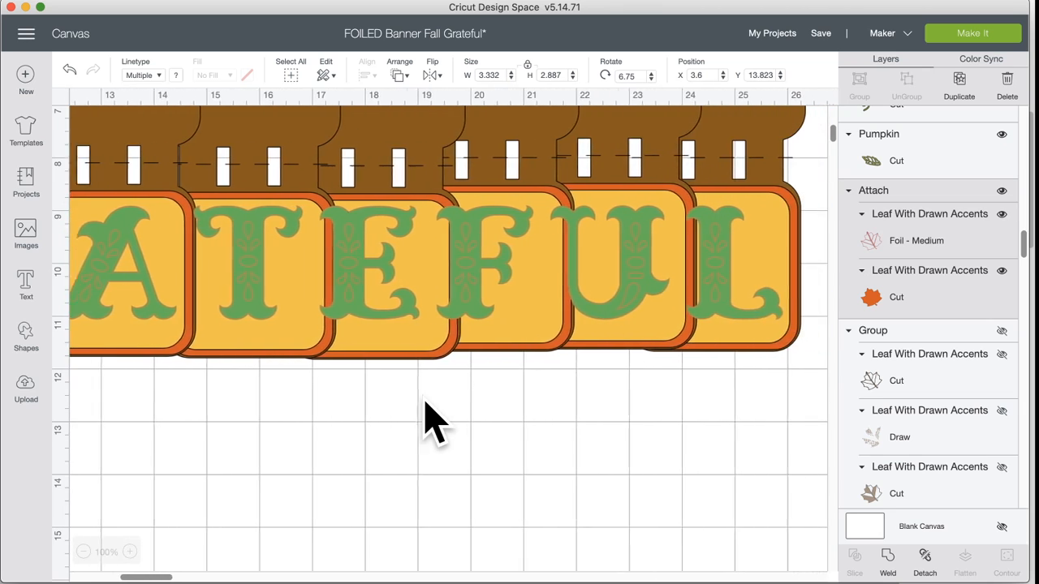
{"action": "scroll", "coordinate": [430, 418], "scroll_direction": "left", "scroll_amount": 20}
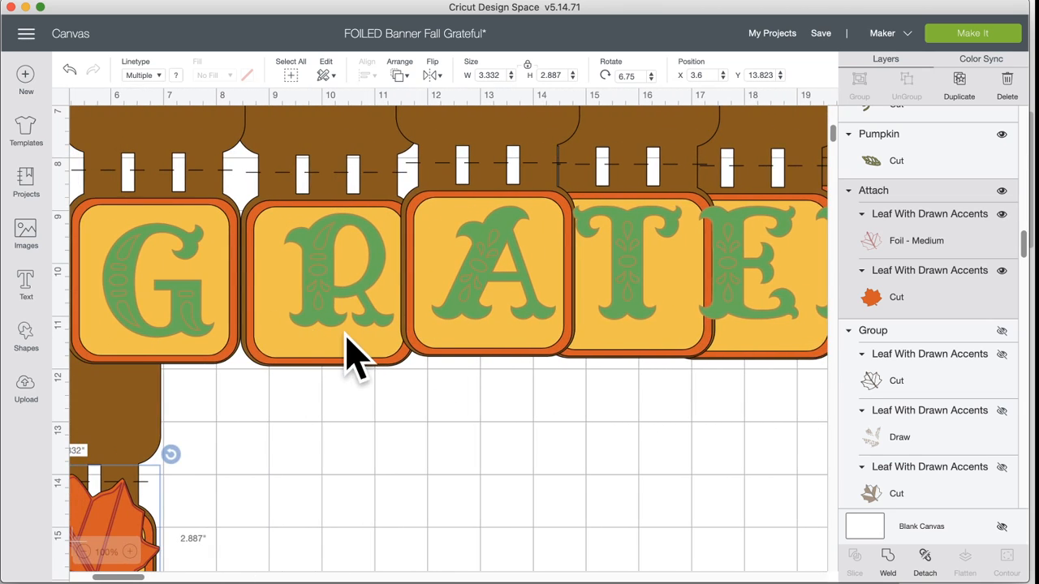
{"action": "scroll", "coordinate": [349, 357], "scroll_direction": "left", "scroll_amount": 2}
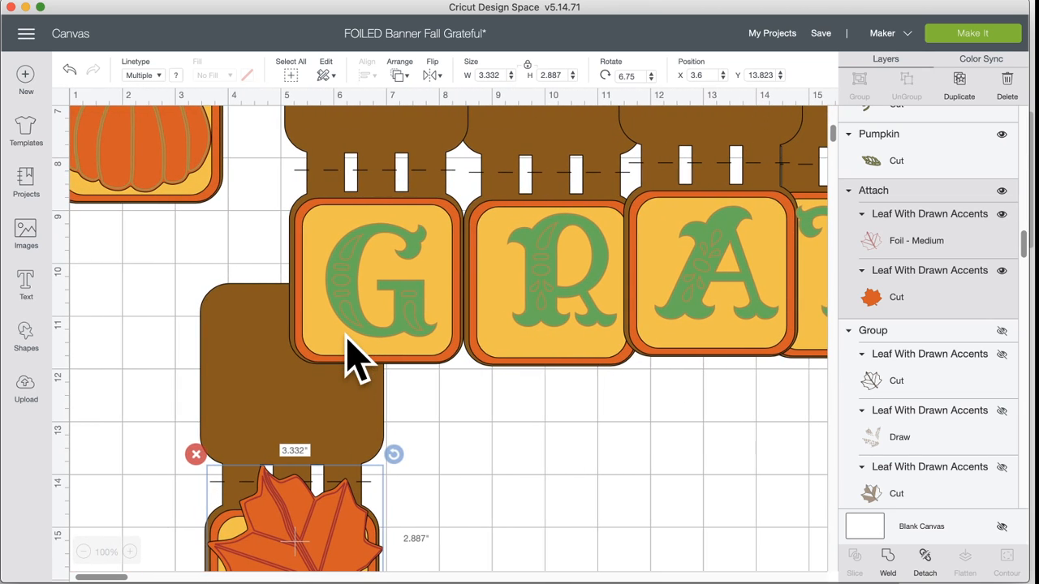
{"action": "scroll", "coordinate": [349, 357], "scroll_direction": "up", "scroll_amount": 10}
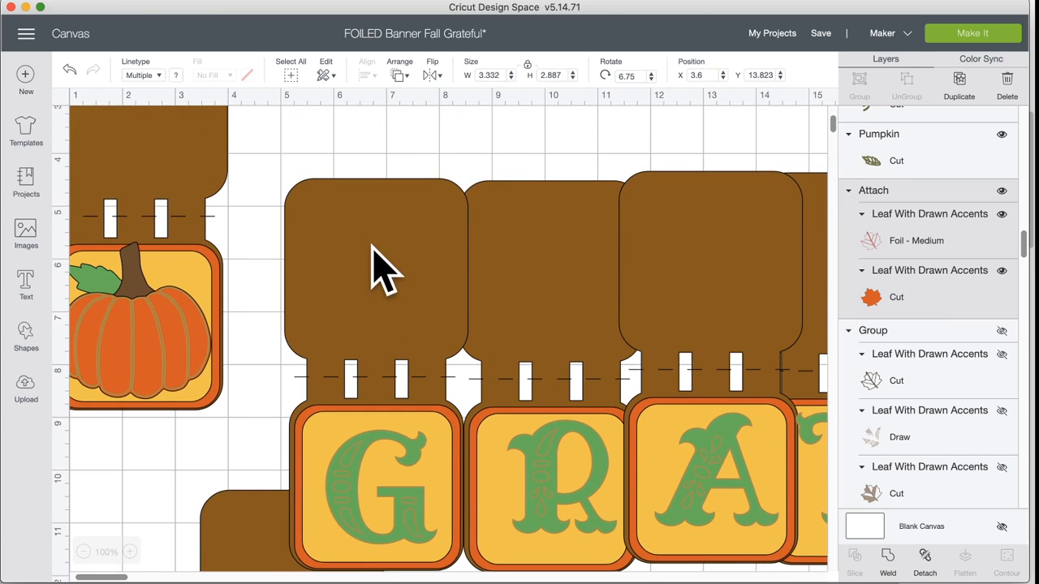
Reposition the tile group behind the letter G and ungroup it into its separate layers
{"action": "left_click", "coordinate": [380, 271]}
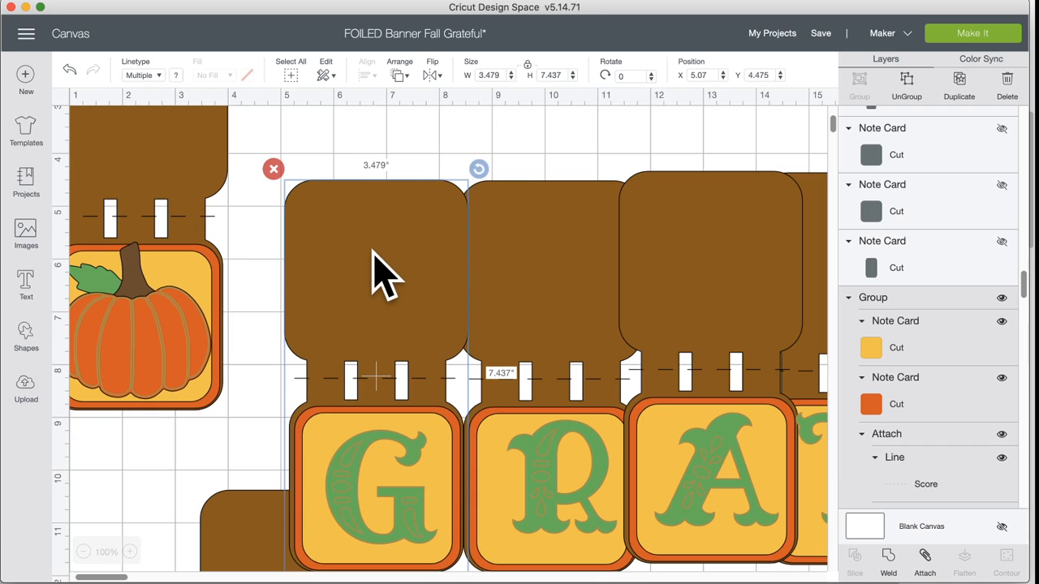
{"action": "left_click_drag", "start_coordinate": [373, 252], "coordinate": [392, 261]}
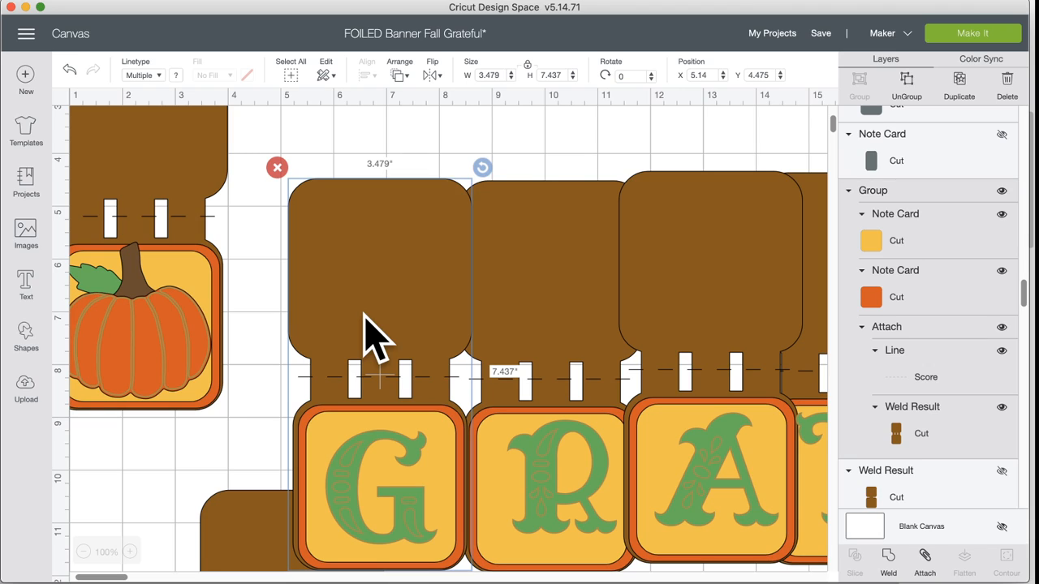
{"action": "left_click", "coordinate": [903, 93]}
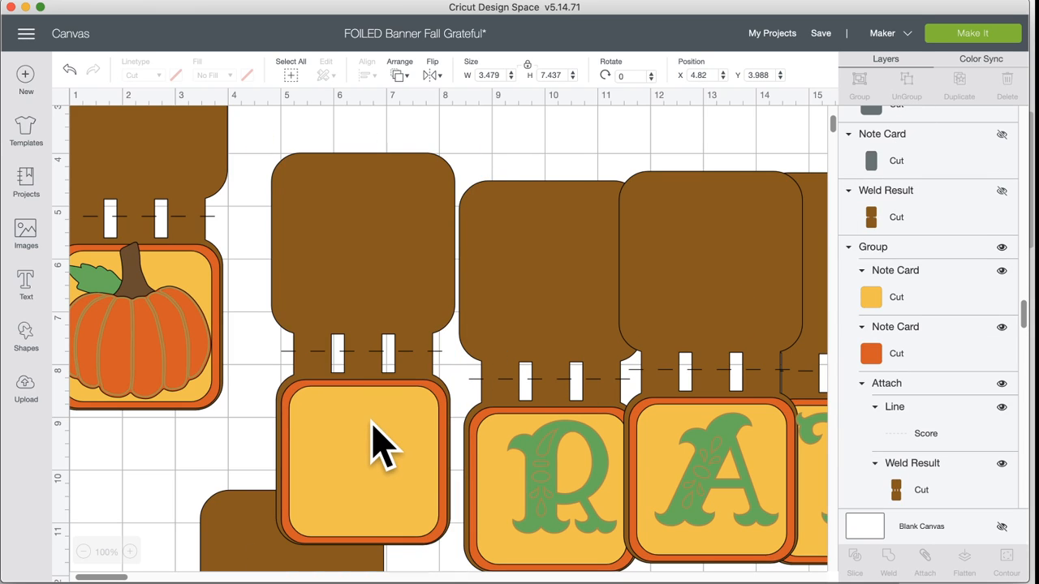
Separate the ungrouped tile's brown base from its cards, placing it at X 4.626, Y 3.488, and center the yellow card on the orange card
{"action": "left_click_drag", "start_coordinate": [354, 404], "coordinate": [453, 506]}
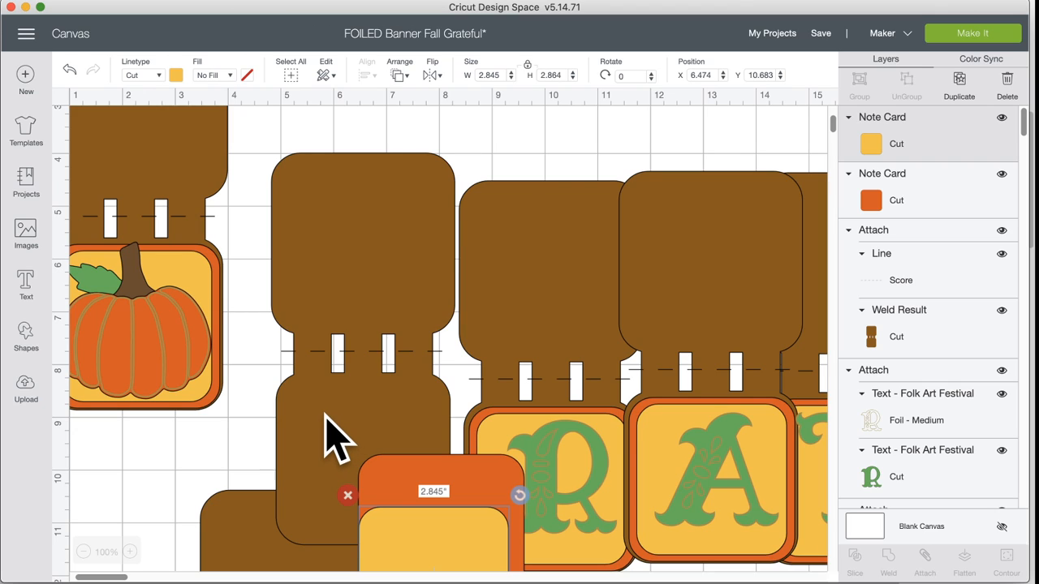
{"action": "left_click_drag", "start_coordinate": [325, 415], "coordinate": [315, 390]}
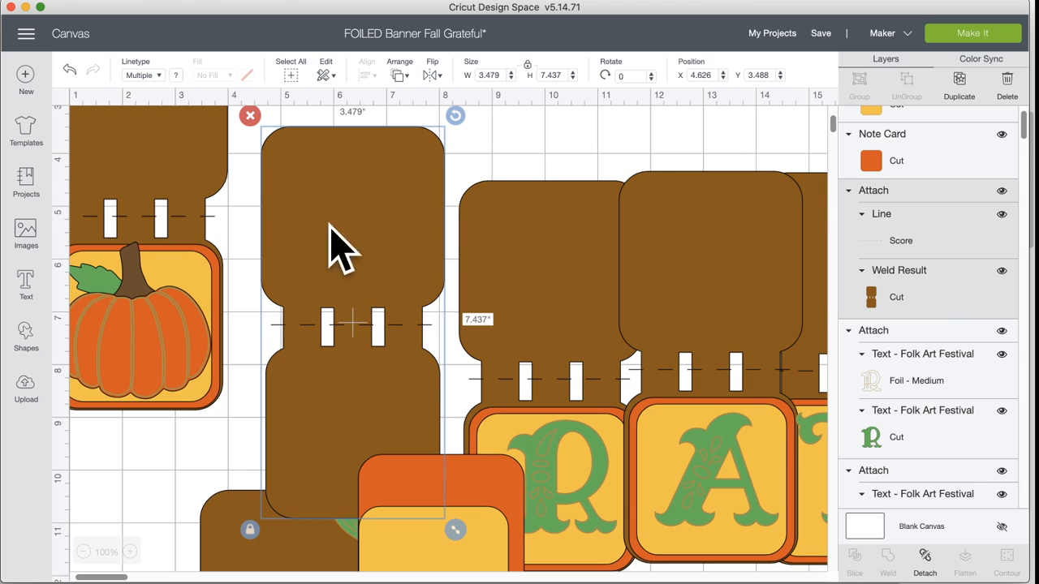
{"action": "left_click_drag", "start_coordinate": [441, 567], "coordinate": [415, 466]}
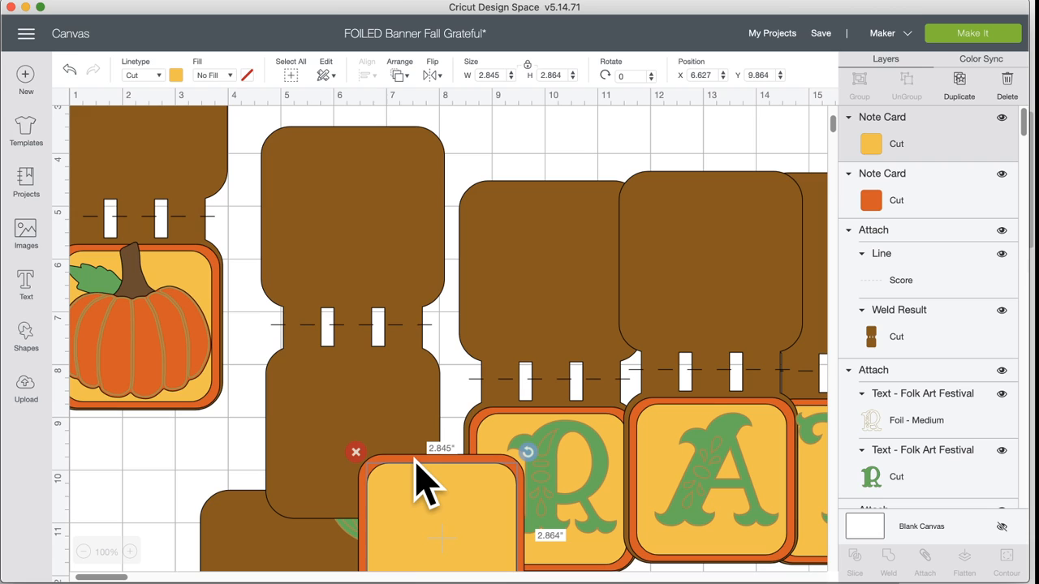
Reposition the ungrouped G tile's brown base and orange card, and place the yellow card over the orange one at X 5.891, Y 9.058
{"action": "left_click_drag", "start_coordinate": [419, 450], "coordinate": [408, 456]}
{"action": "left_click_drag", "start_coordinate": [486, 459], "coordinate": [449, 417]}
{"action": "left_click_drag", "start_coordinate": [463, 522], "coordinate": [381, 494]}
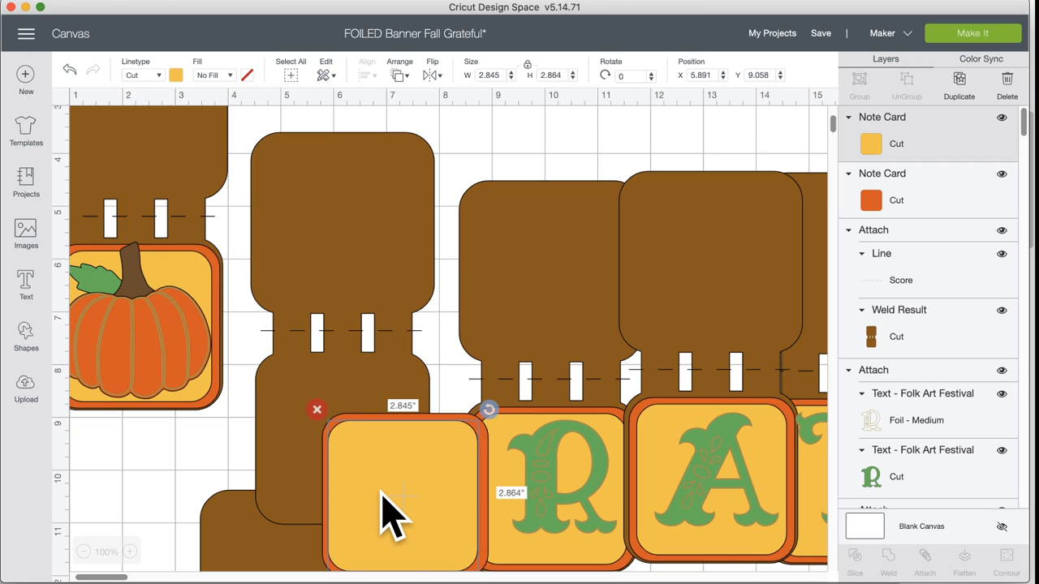
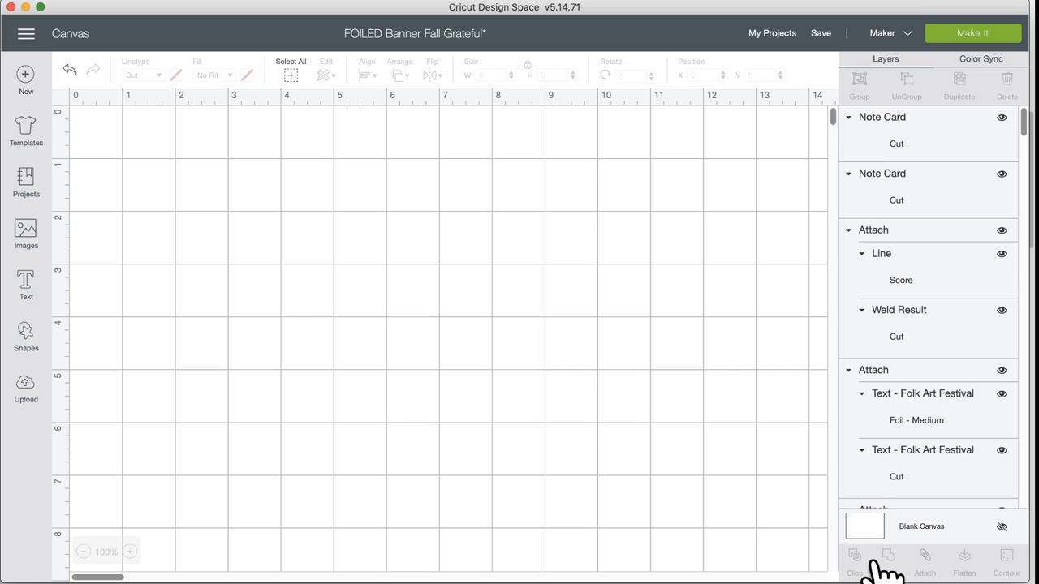
Try scaling the entire banner project down to 11.187 wide by 7.096 high
{"action": "scroll", "coordinate": [596, 274], "scroll_direction": "down", "scroll_amount": 5}
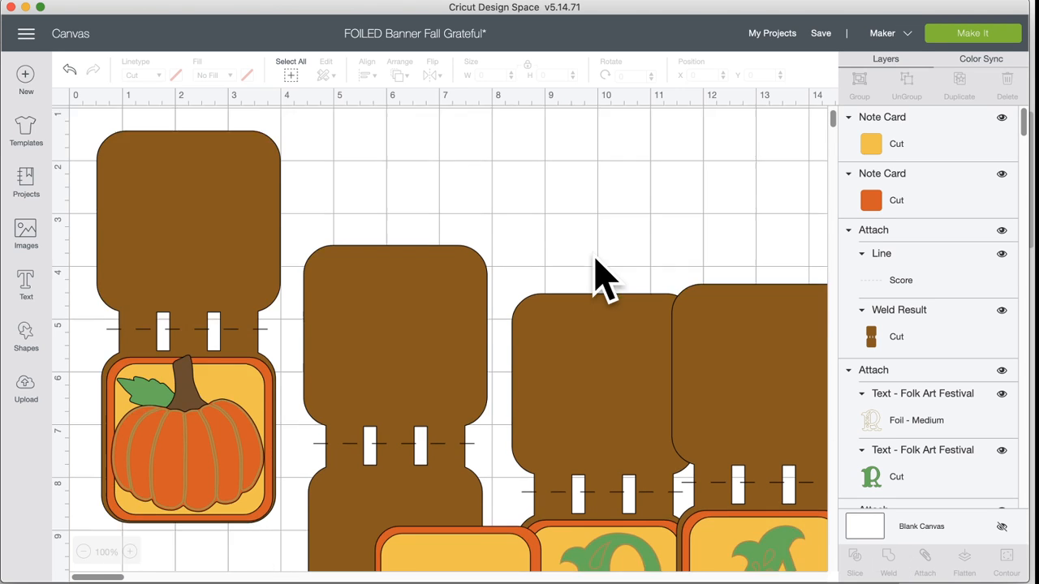
{"action": "scroll", "coordinate": [595, 256], "scroll_direction": "down", "scroll_amount": 1}
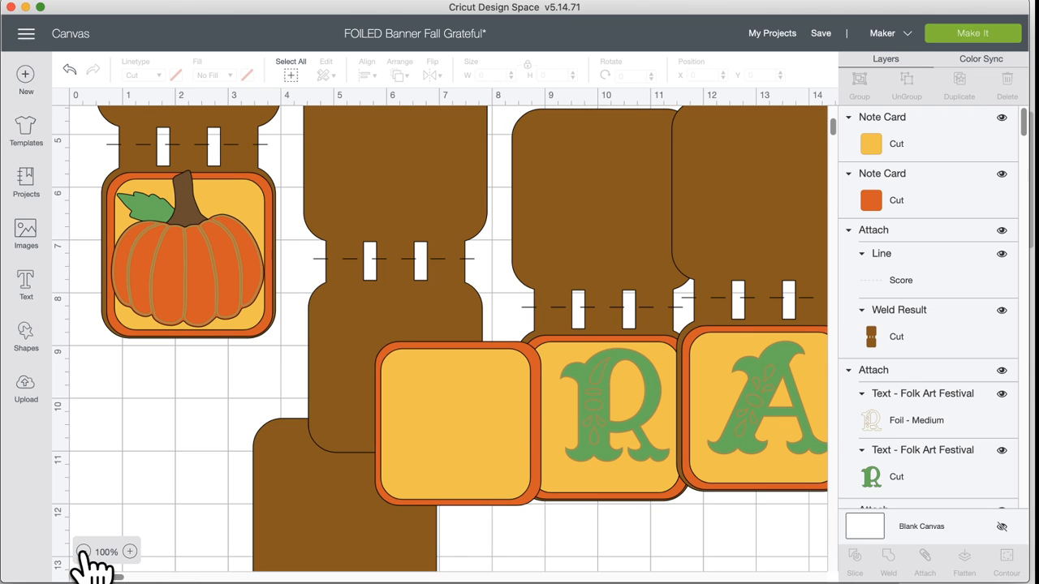
{"action": "left_click", "coordinate": [83, 552]}
{"action": "left_click", "coordinate": [83, 552]}
{"action": "scroll", "coordinate": [312, 471], "scroll_direction": "up", "scroll_amount": 4}
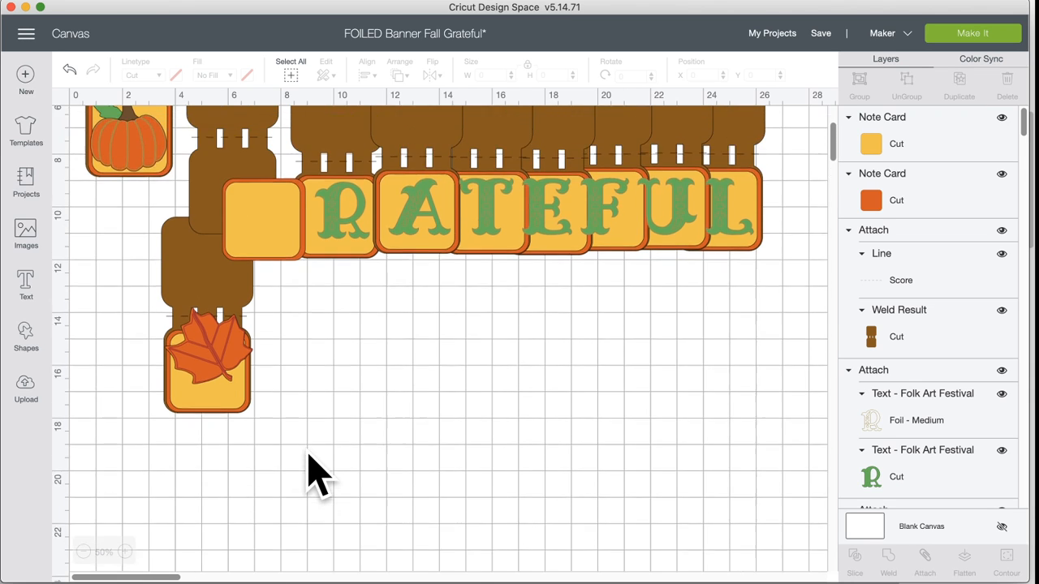
{"action": "scroll", "coordinate": [313, 471], "scroll_direction": "up", "scroll_amount": 6}
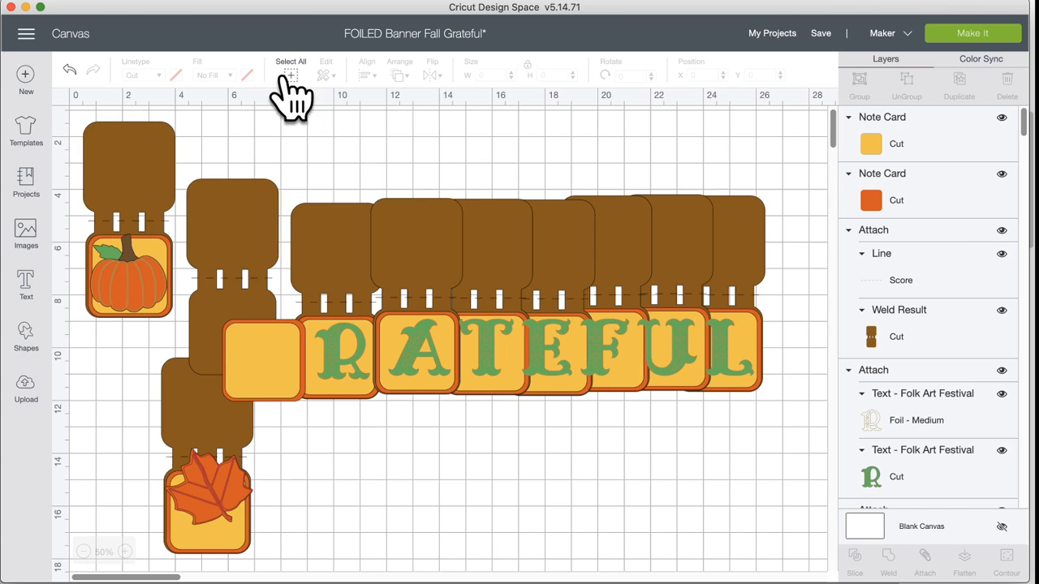
{"action": "left_click", "coordinate": [290, 79]}
{"action": "scroll", "coordinate": [682, 515], "scroll_direction": "down", "scroll_amount": 3}
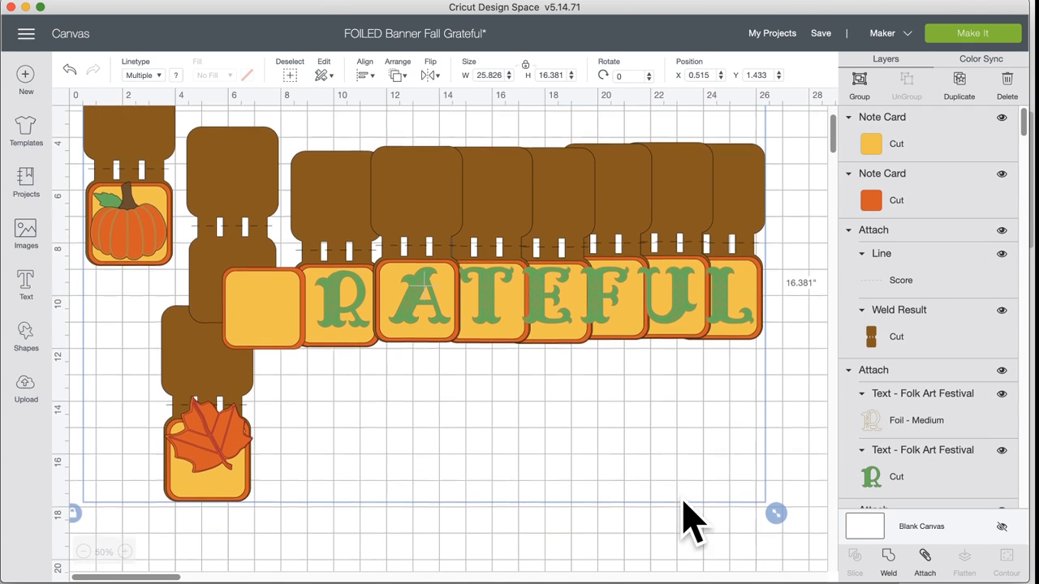
{"action": "left_click_drag", "start_coordinate": [775, 509], "coordinate": [391, 328]}
{"action": "scroll", "coordinate": [407, 418], "scroll_direction": "up", "scroll_amount": 3}
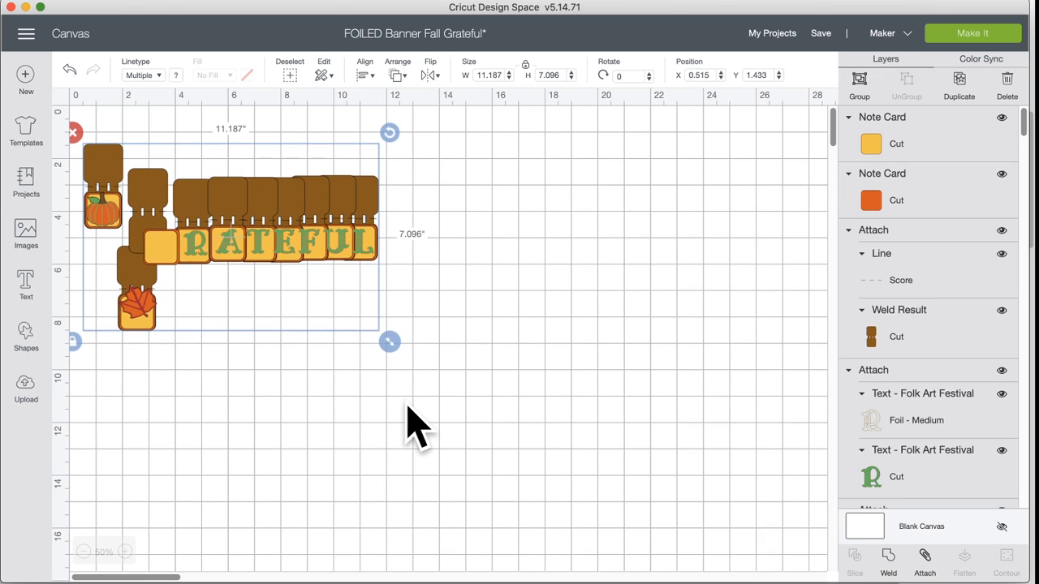
{"action": "left_click", "coordinate": [418, 439]}
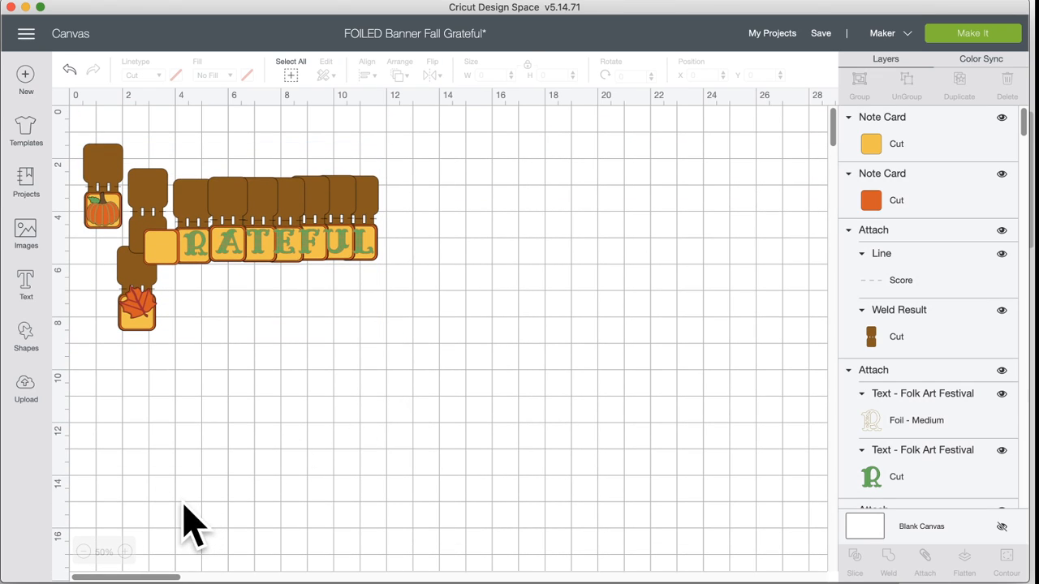
Place the tile group behind the letter L at X 11.681, Y 2.634, and ungroup it into separate layers
{"action": "left_click", "coordinate": [84, 552]}
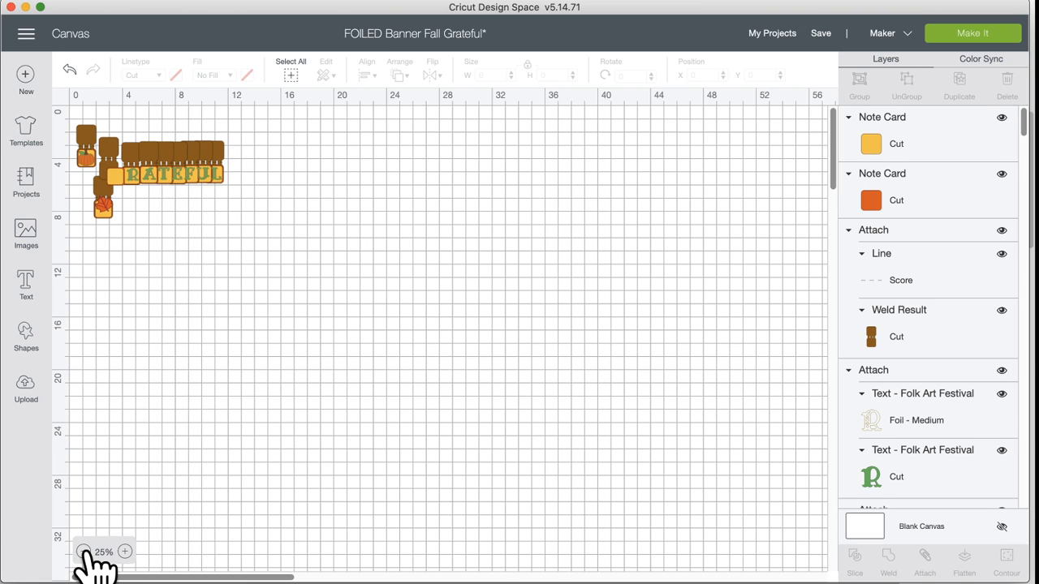
{"action": "left_click", "coordinate": [125, 552]}
{"action": "left_click", "coordinate": [126, 552]}
{"action": "left_click", "coordinate": [128, 552]}
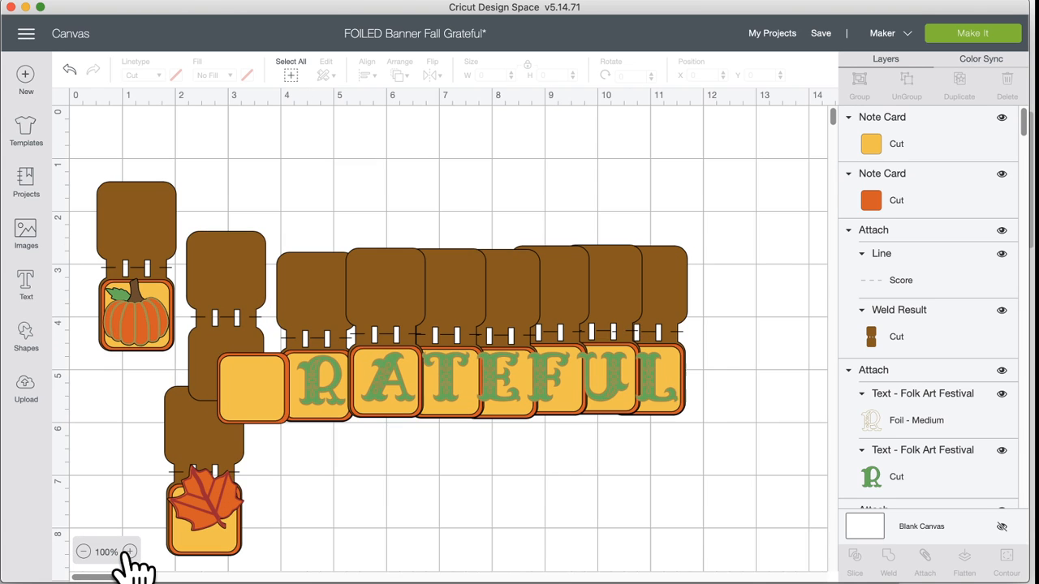
{"action": "left_click", "coordinate": [681, 302]}
{"action": "left_click_drag", "start_coordinate": [675, 286], "coordinate": [755, 285]}
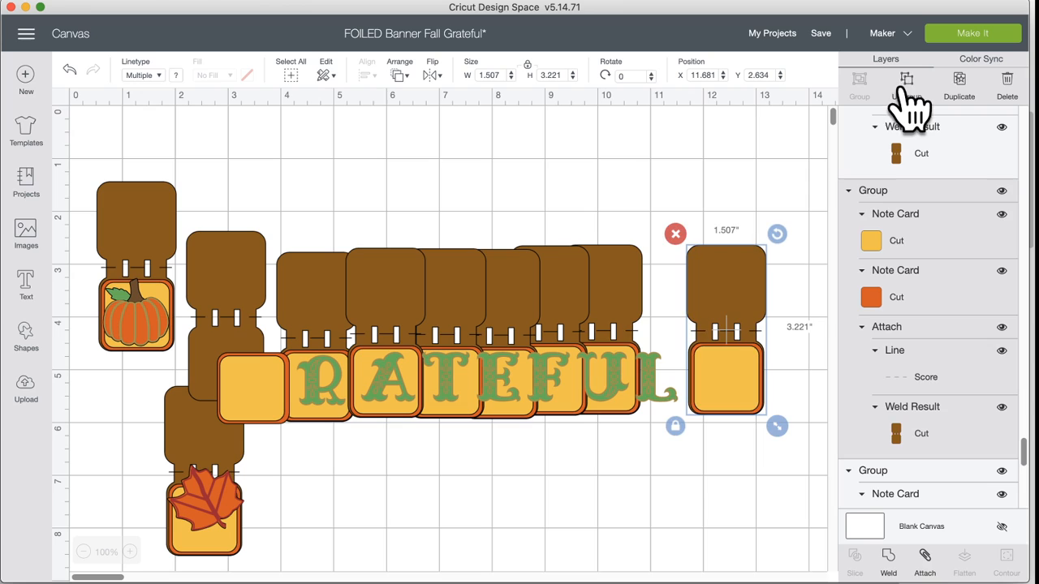
{"action": "left_click", "coordinate": [771, 369]}
{"action": "left_click", "coordinate": [765, 362]}
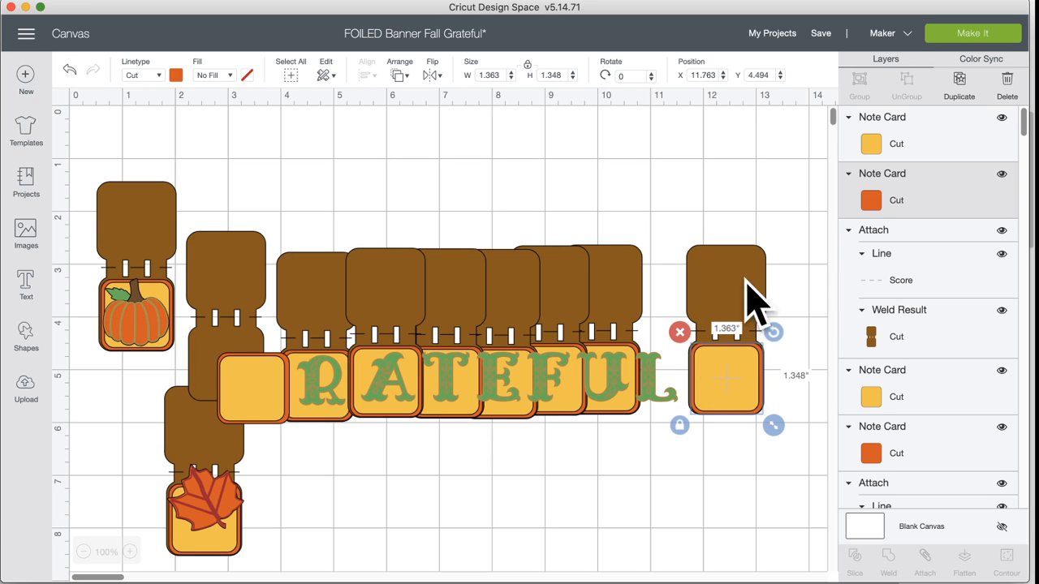
{"action": "left_click", "coordinate": [752, 463]}
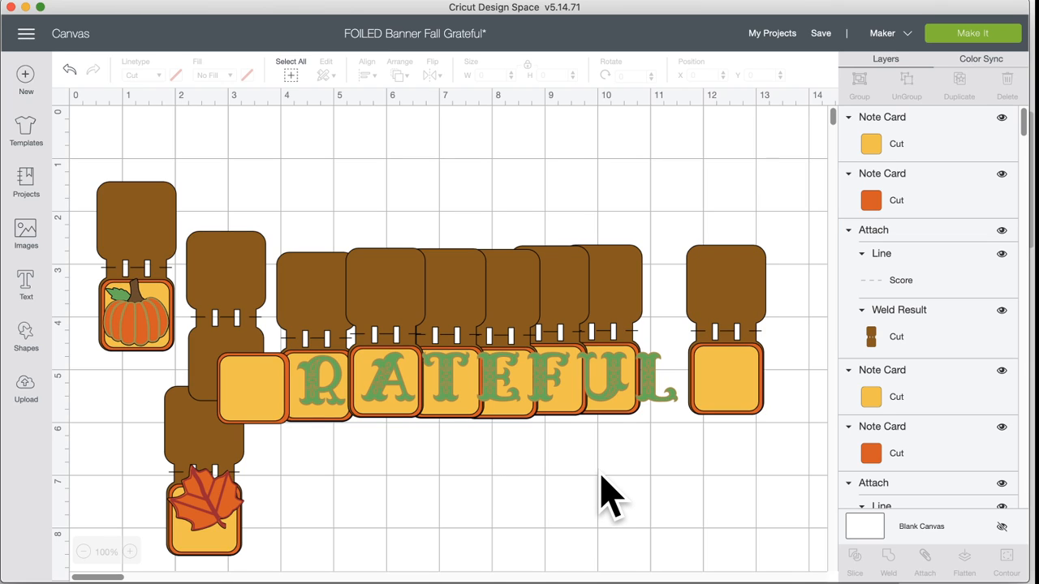
Enlarge the entire banner project to 52.785 wide by 29.554 high
{"action": "left_click", "coordinate": [290, 73]}
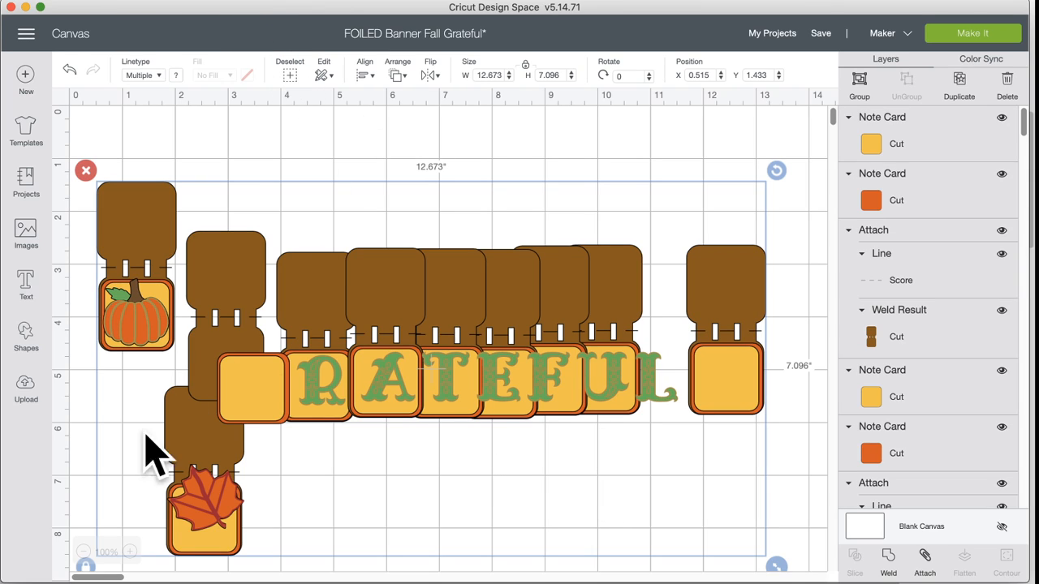
{"action": "left_click", "coordinate": [83, 553]}
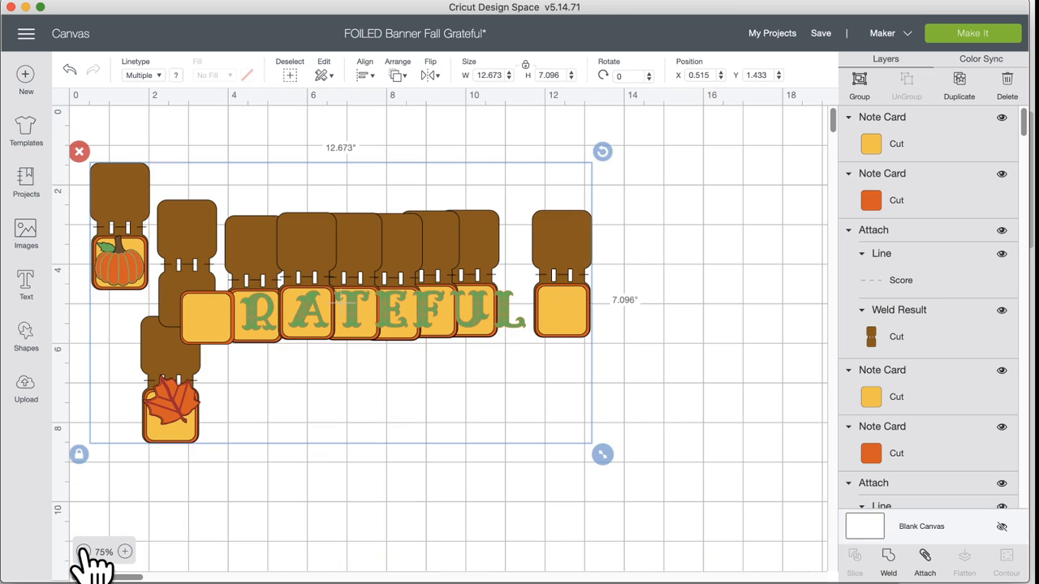
{"action": "left_click", "coordinate": [84, 553]}
{"action": "left_click", "coordinate": [83, 553]}
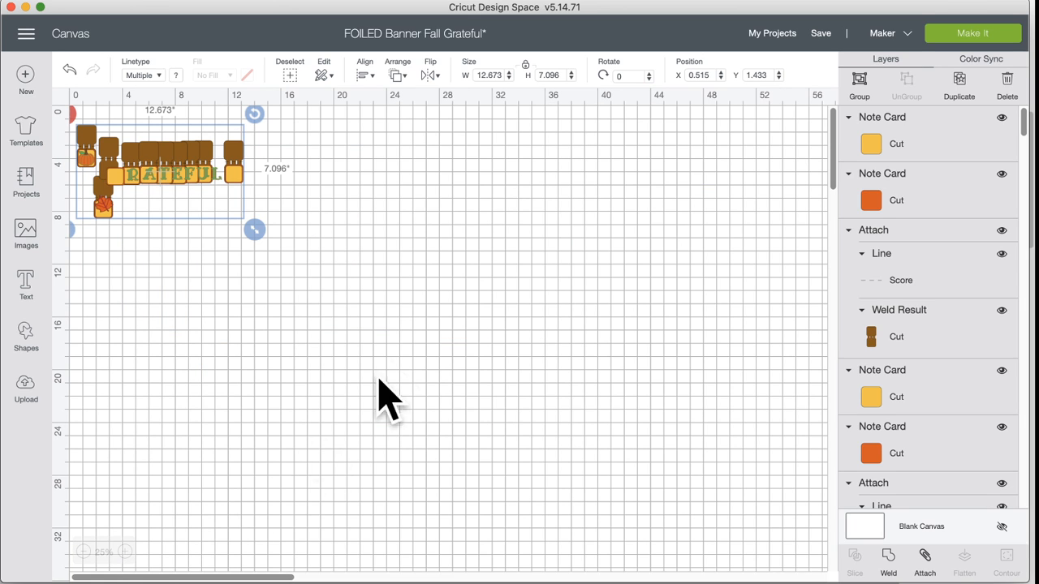
{"action": "left_click_drag", "start_coordinate": [260, 236], "coordinate": [812, 575]}
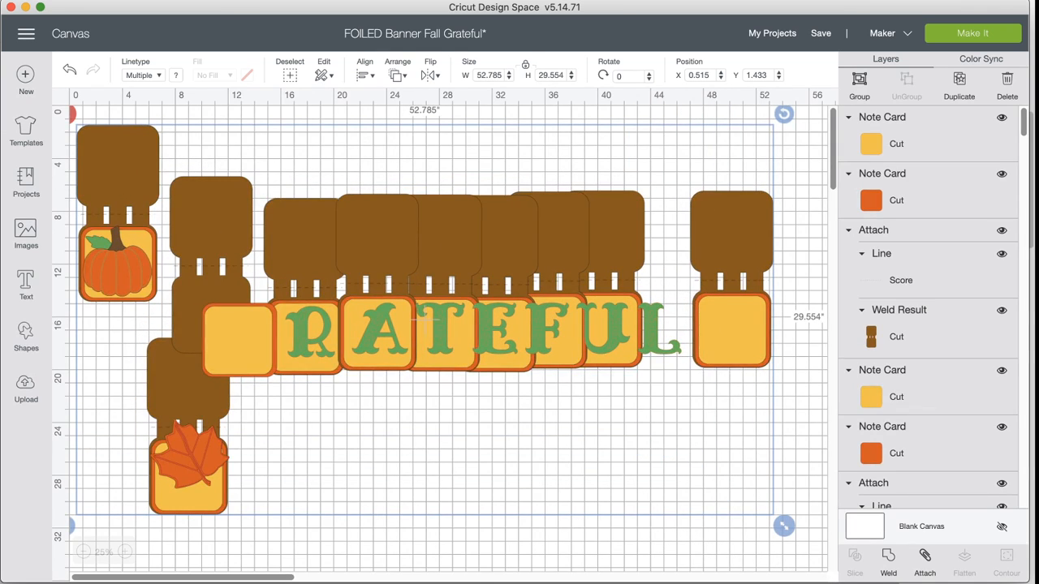
{"action": "left_click", "coordinate": [581, 558]}
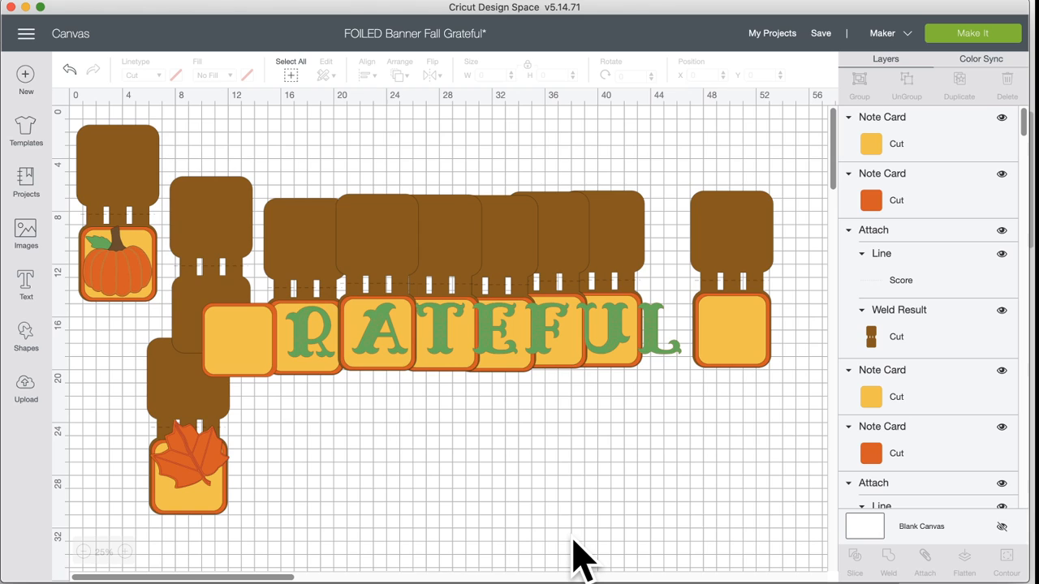
Lower the letter E slightly on its tile, and scale the whole project down to 50.229 by 28.123
{"action": "left_click_drag", "start_coordinate": [496, 317], "coordinate": [487, 349]}
{"action": "left_click", "coordinate": [739, 241]}
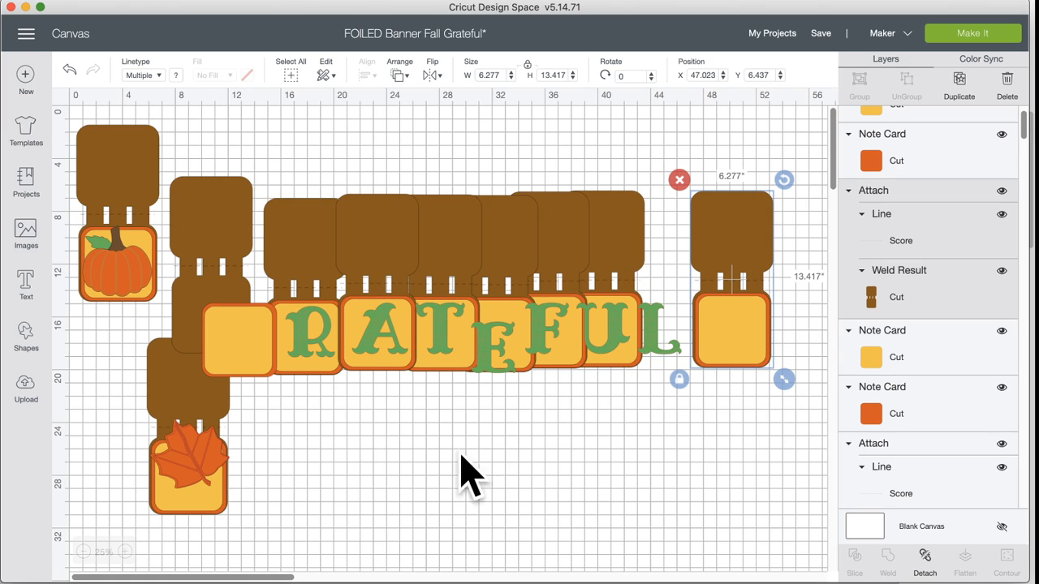
{"action": "left_click", "coordinate": [291, 77]}
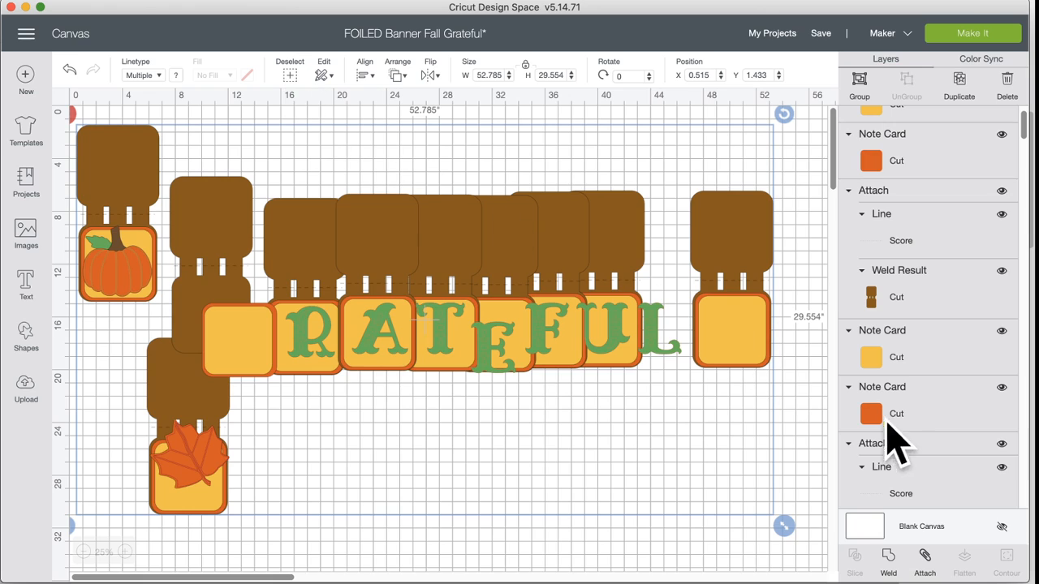
{"action": "left_click_drag", "start_coordinate": [783, 526], "coordinate": [758, 506]}
{"action": "left_click", "coordinate": [796, 457]}
{"action": "left_click", "coordinate": [703, 241]}
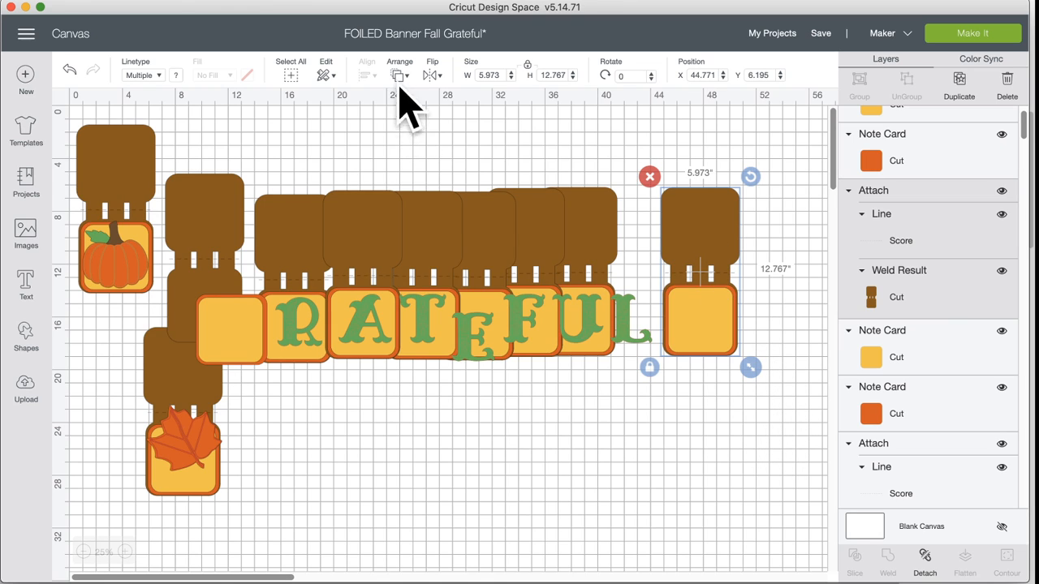
Scale the whole project down until the blank end tile's brown base measures 5.709 by 12.202
{"action": "left_click", "coordinate": [291, 75]}
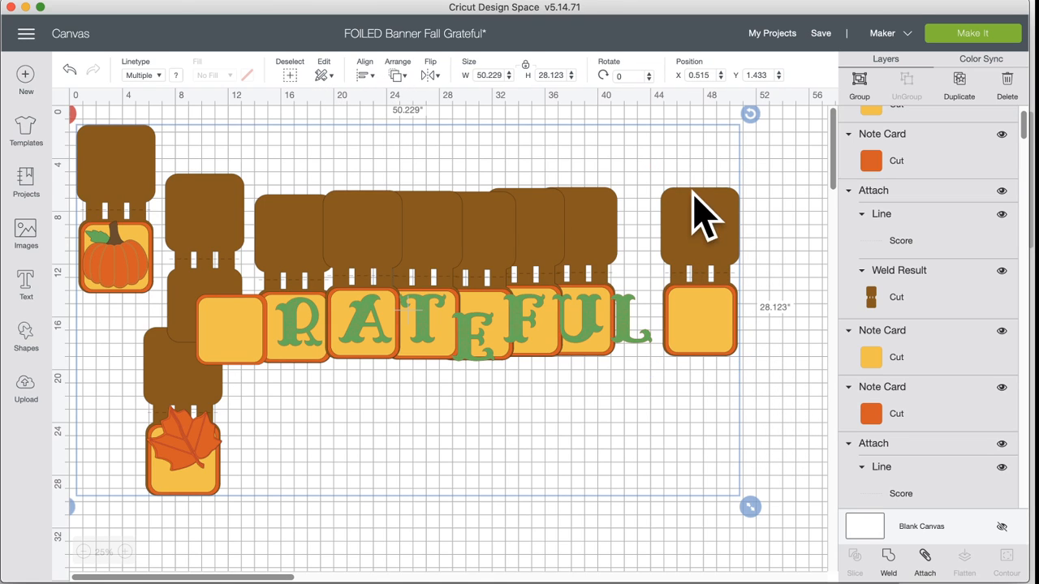
{"action": "left_click_drag", "start_coordinate": [749, 507], "coordinate": [730, 499]}
{"action": "left_click", "coordinate": [753, 298]}
{"action": "left_click", "coordinate": [661, 233]}
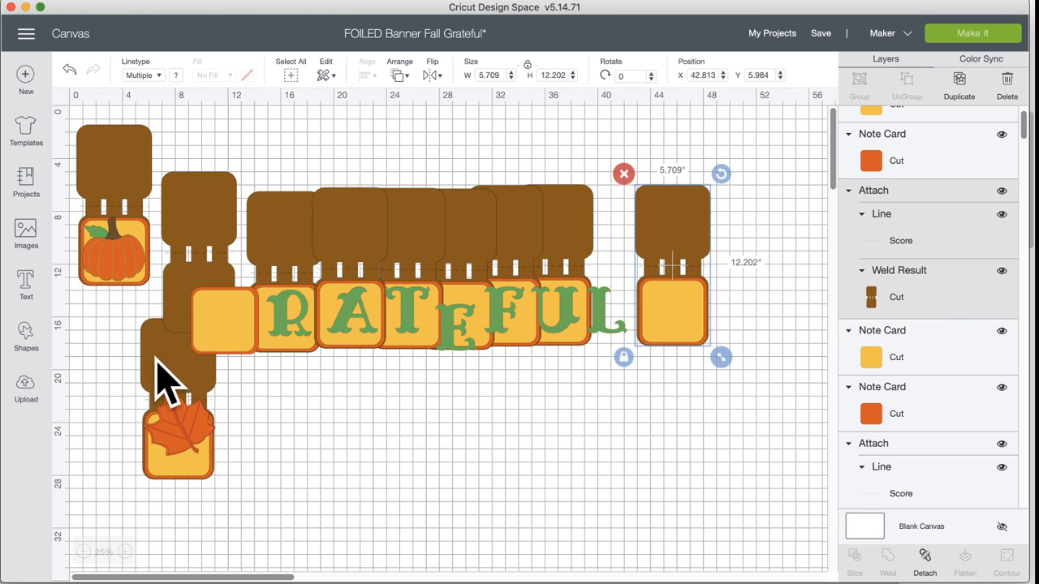
Shift the maple leaf's tile to X 4.147, Y 14.887, and scale everything down until the end tile's base is 5.339 by 11.412
{"action": "mouse_move", "coordinate": [158, 361]}
{"action": "left_mouse_down"}
{"action": "mouse_move", "coordinate": [198, 271]}
{"action": "mouse_move", "coordinate": [162, 310]}
{"action": "mouse_move", "coordinate": [144, 357]}
{"action": "left_mouse_up"}
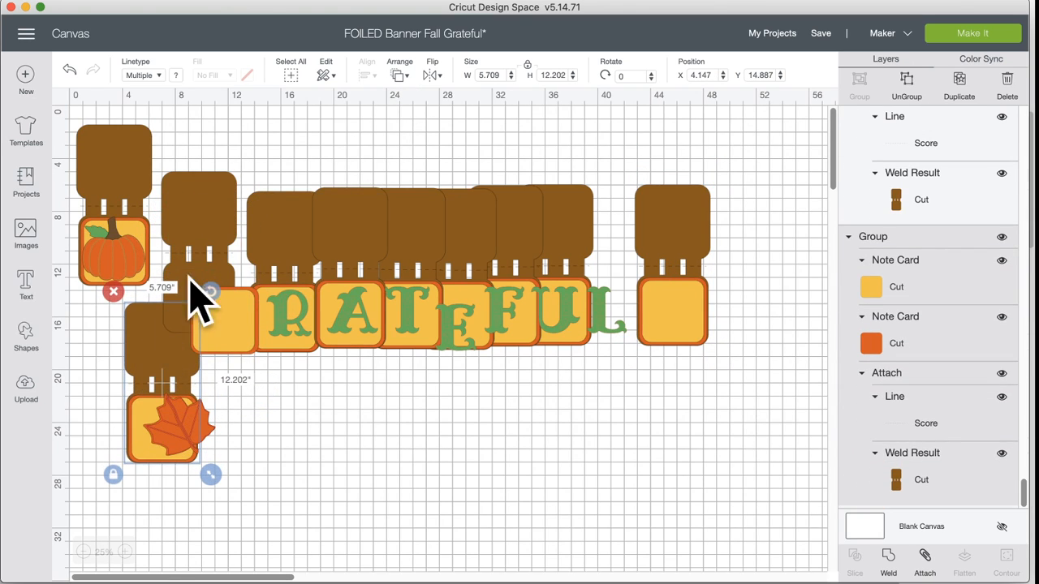
{"action": "left_click", "coordinate": [289, 75]}
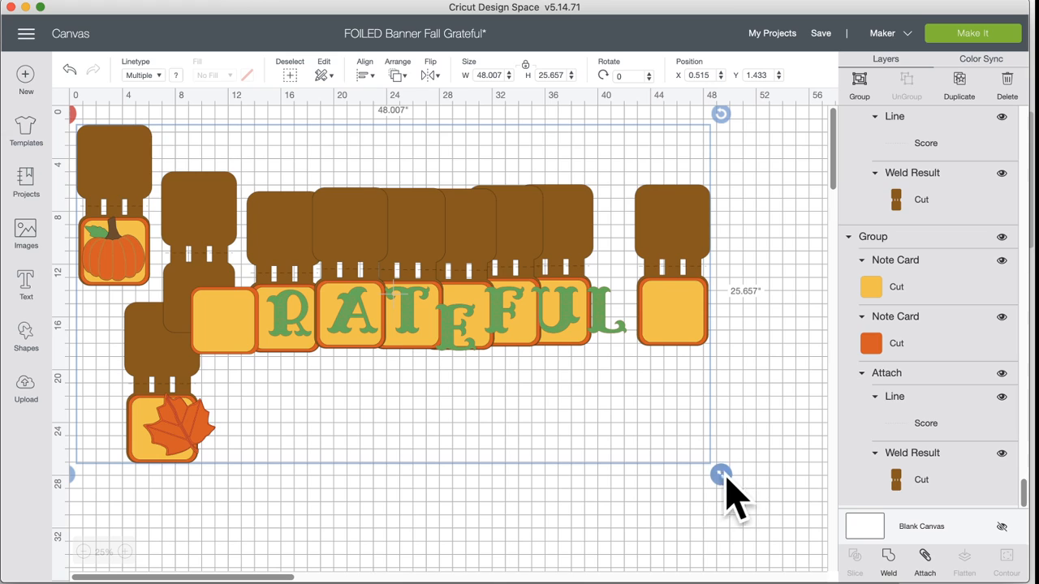
{"action": "left_click_drag", "start_coordinate": [722, 472], "coordinate": [682, 456]}
{"action": "left_click", "coordinate": [784, 260]}
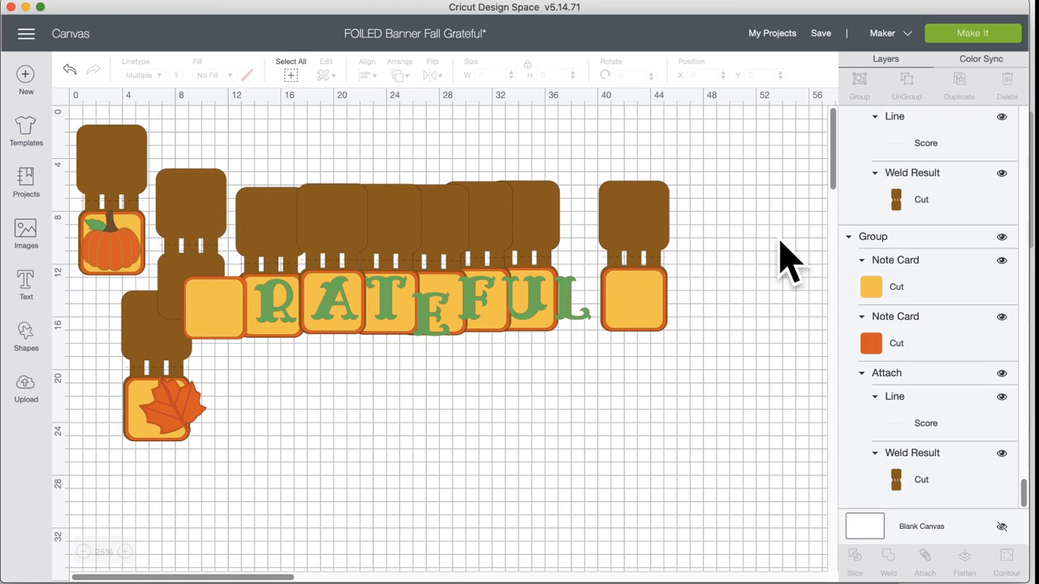
{"action": "left_click", "coordinate": [650, 230]}
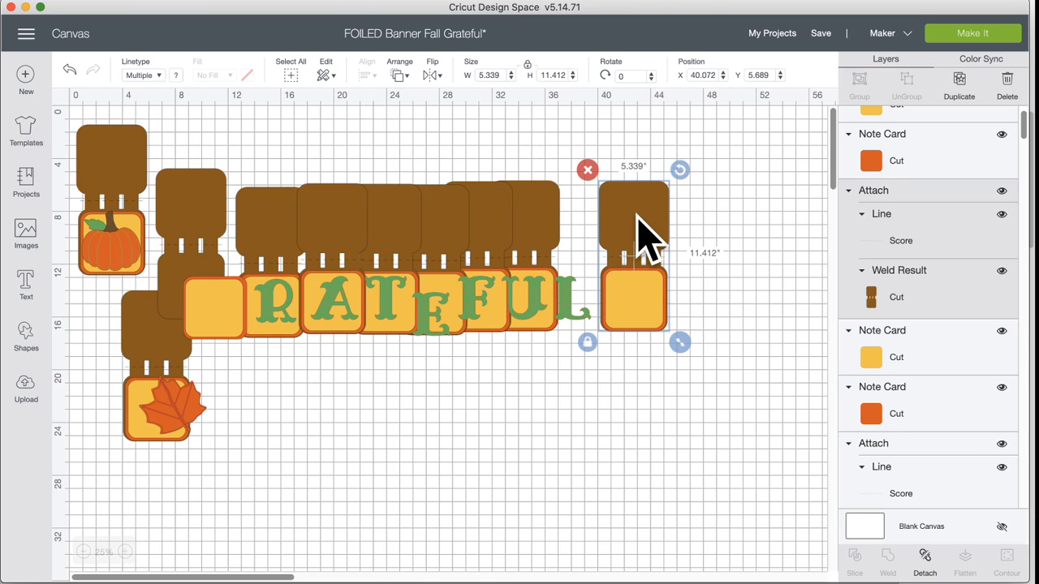
Check the dimensions of the blank end tile's orange card and its brown base
{"action": "left_click", "coordinate": [666, 278]}
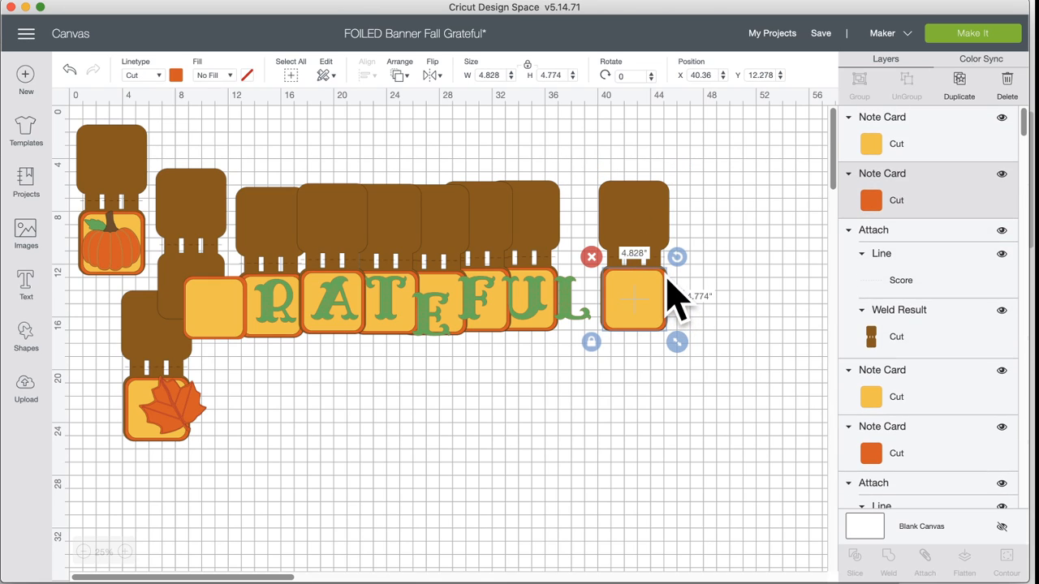
{"action": "left_click", "coordinate": [633, 366]}
{"action": "left_click", "coordinate": [650, 209]}
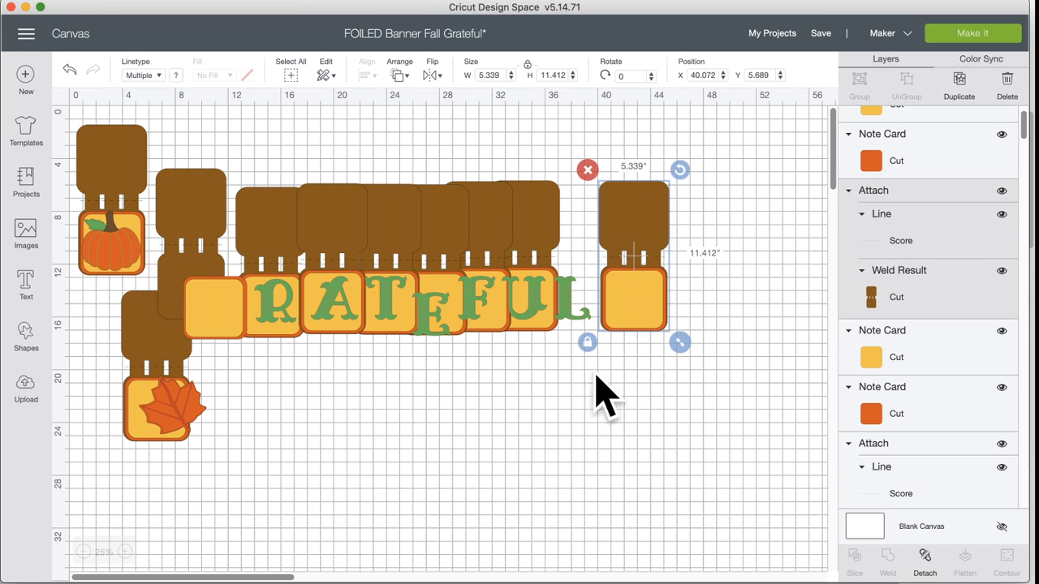
Examine the blank end tile up close, including its layered cards, ribbon slots, score line and the neighbouring U and L letters
{"action": "left_click", "coordinate": [126, 552]}
{"action": "left_click", "coordinate": [126, 552]}
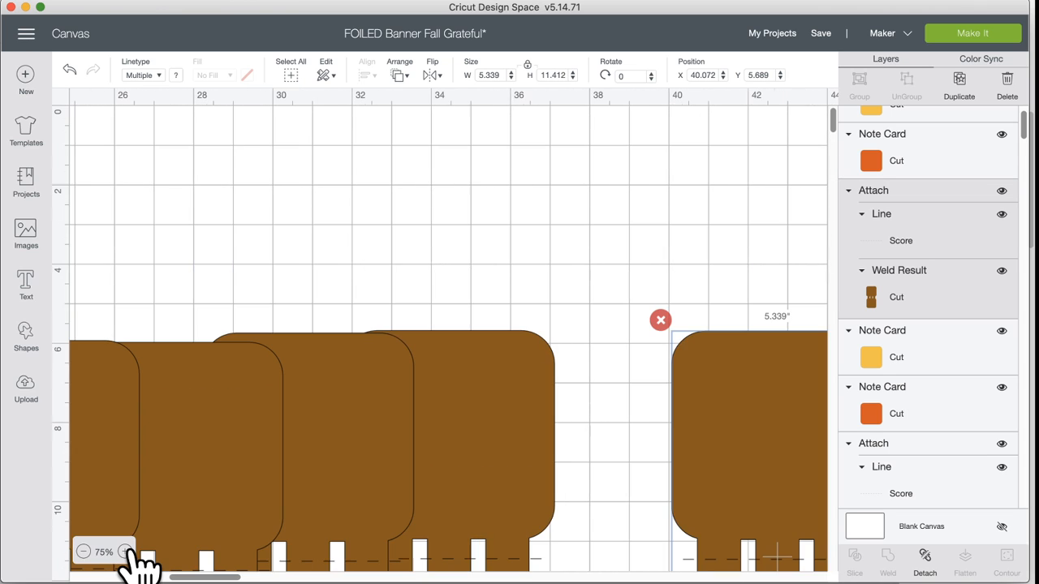
{"action": "left_click", "coordinate": [126, 552]}
{"action": "scroll", "coordinate": [291, 505], "scroll_direction": "down", "scroll_amount": 10}
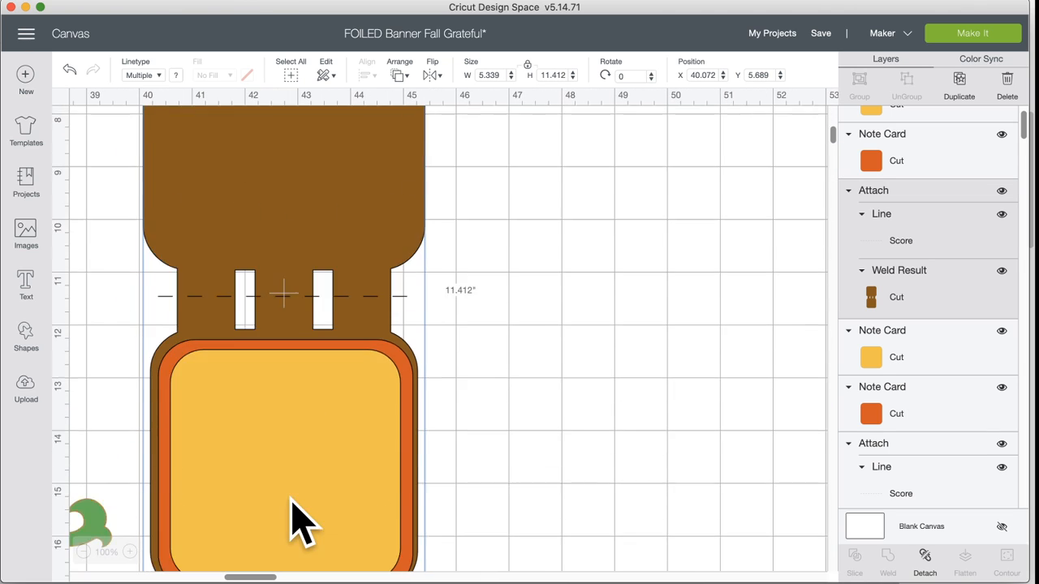
{"action": "scroll", "coordinate": [293, 517], "scroll_direction": "up", "scroll_amount": 5}
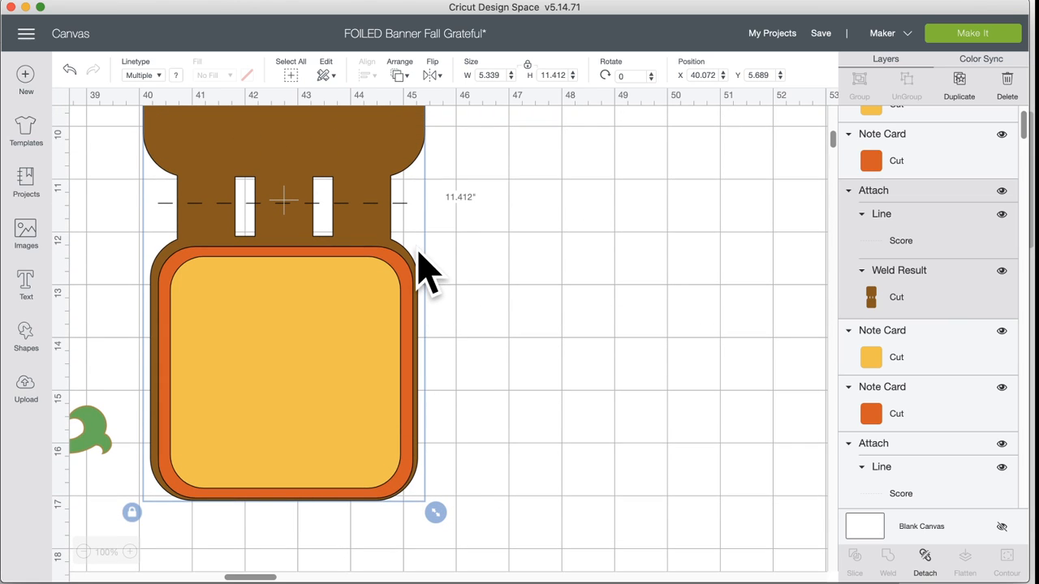
{"action": "scroll", "coordinate": [380, 313], "scroll_direction": "right", "scroll_amount": 2}
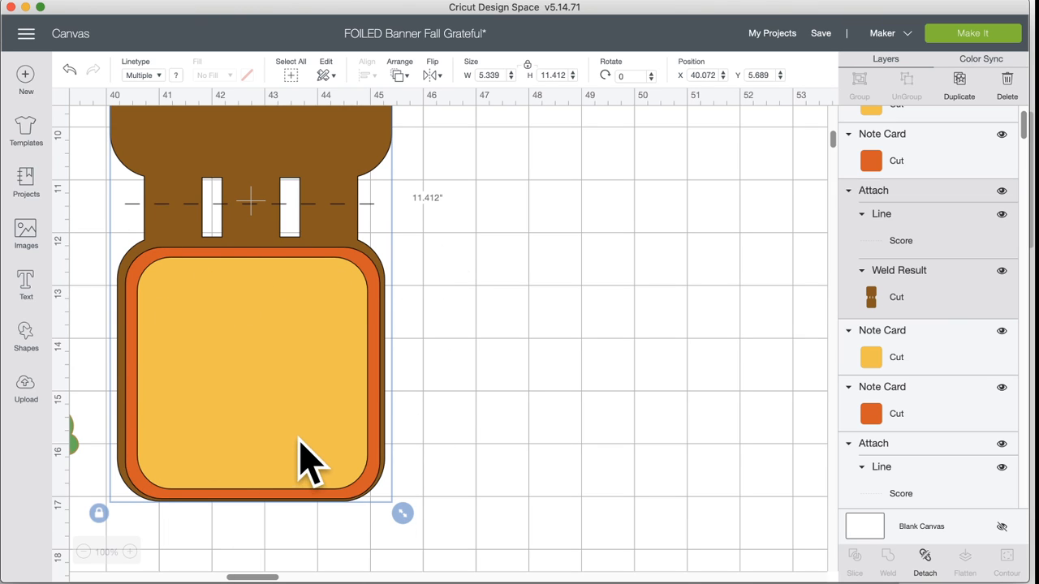
{"action": "scroll", "coordinate": [307, 454], "scroll_direction": "down", "scroll_amount": 1}
{"action": "scroll", "coordinate": [307, 455], "scroll_direction": "left", "scroll_amount": 10}
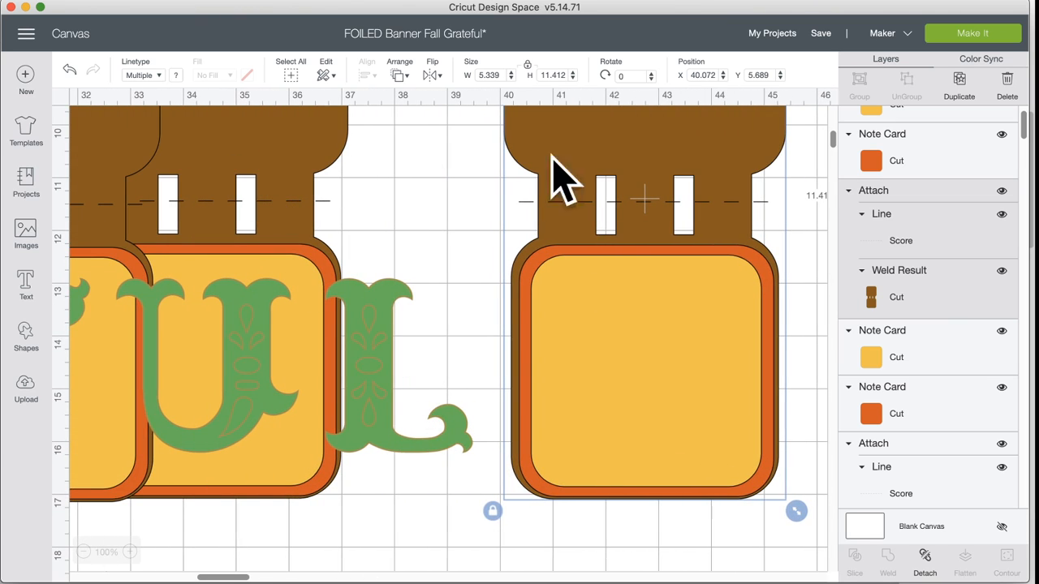
Examine the blank end tile's brown base, ribbon slots, score line and cards, and look back along the banner to its first tiles
{"action": "scroll", "coordinate": [599, 364], "scroll_direction": "up", "scroll_amount": 6}
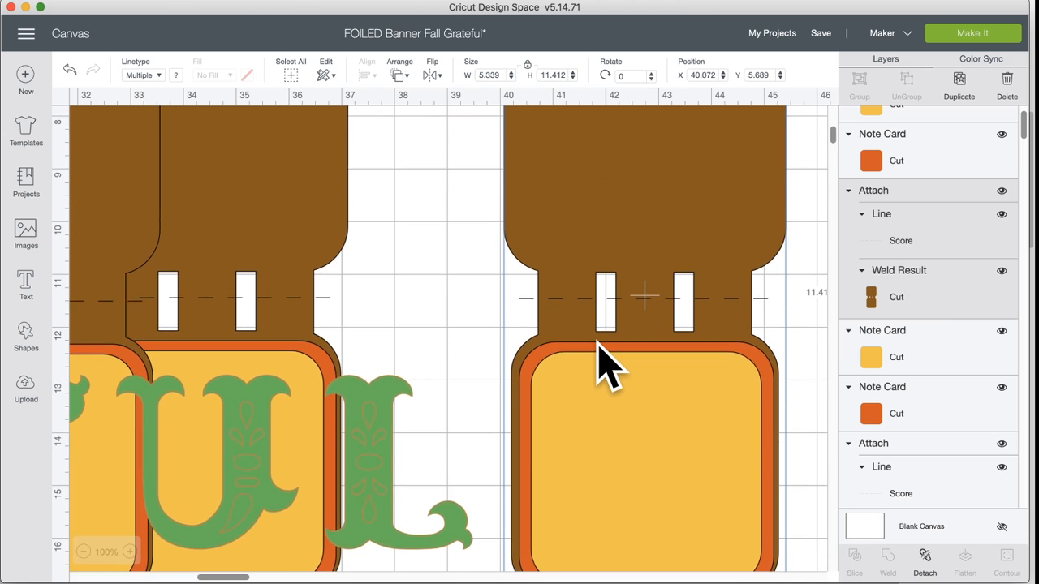
{"action": "scroll", "coordinate": [598, 365], "scroll_direction": "up", "scroll_amount": 2}
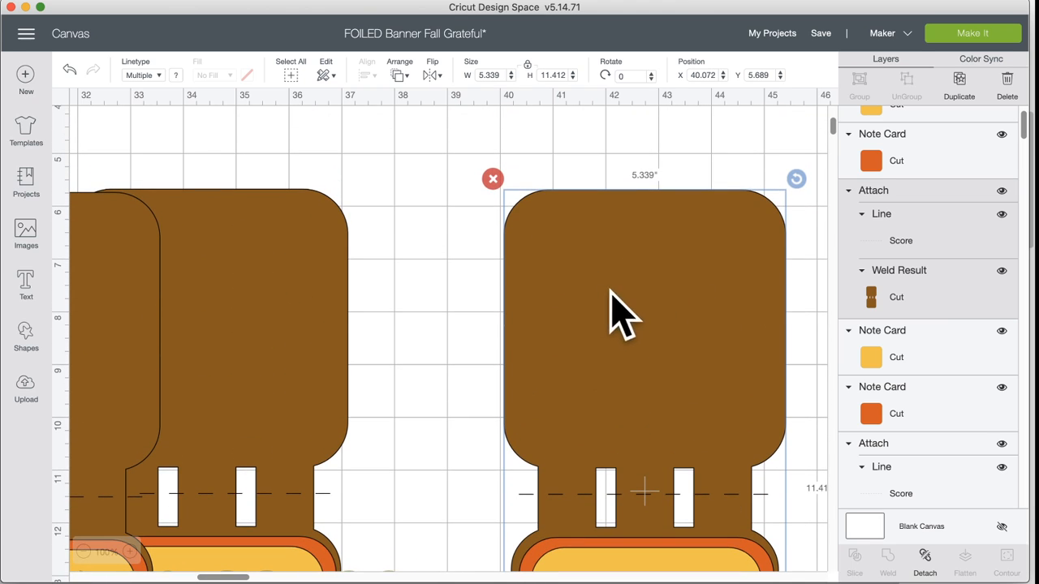
{"action": "scroll", "coordinate": [496, 389], "scroll_direction": "down", "scroll_amount": 7}
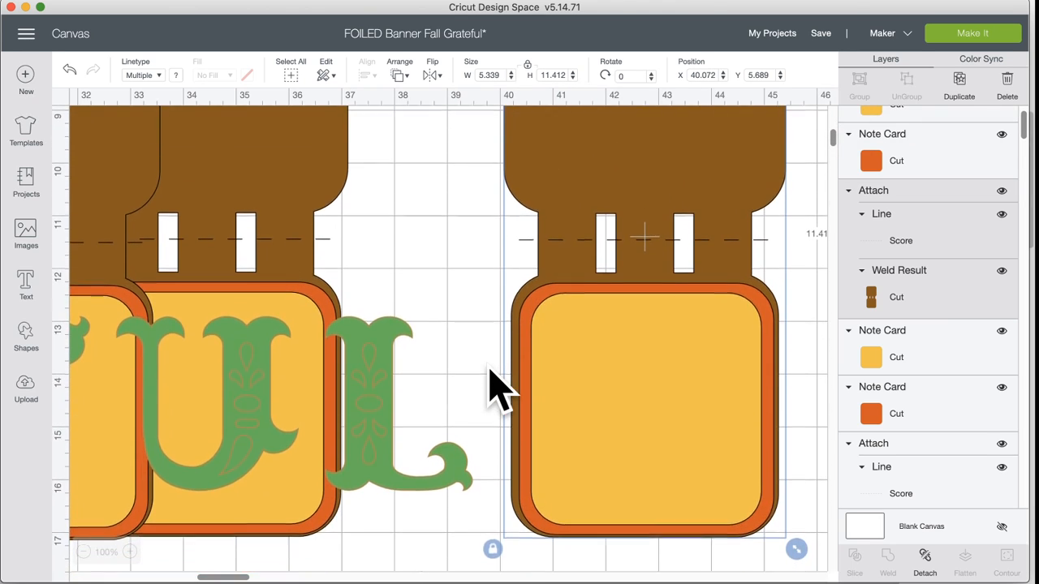
{"action": "scroll", "coordinate": [496, 388], "scroll_direction": "up", "scroll_amount": 8}
{"action": "scroll", "coordinate": [495, 388], "scroll_direction": "up", "scroll_amount": 1}
{"action": "scroll", "coordinate": [497, 388], "scroll_direction": "down", "scroll_amount": 7}
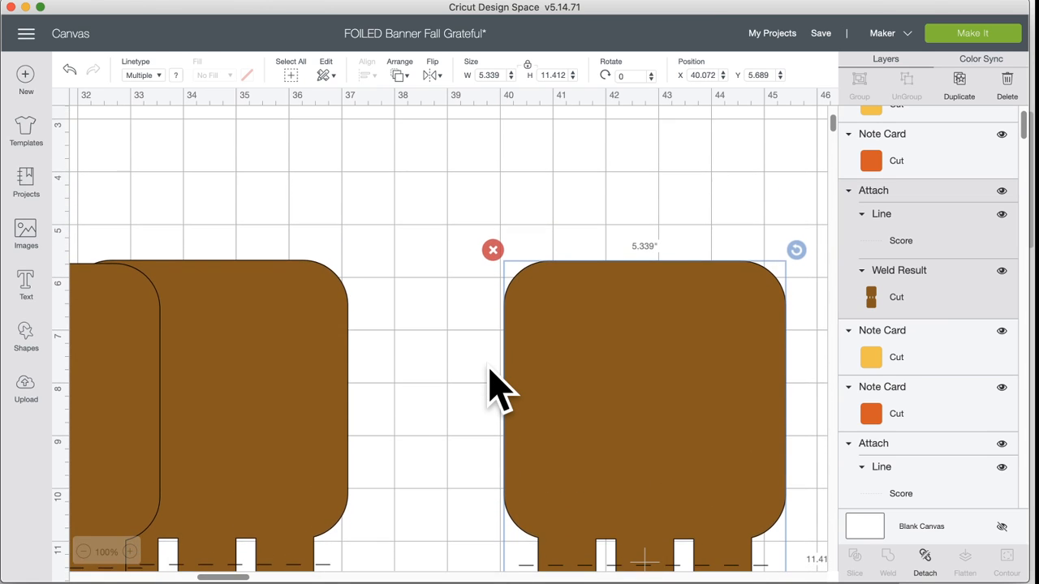
{"action": "scroll", "coordinate": [497, 388], "scroll_direction": "up", "scroll_amount": 2}
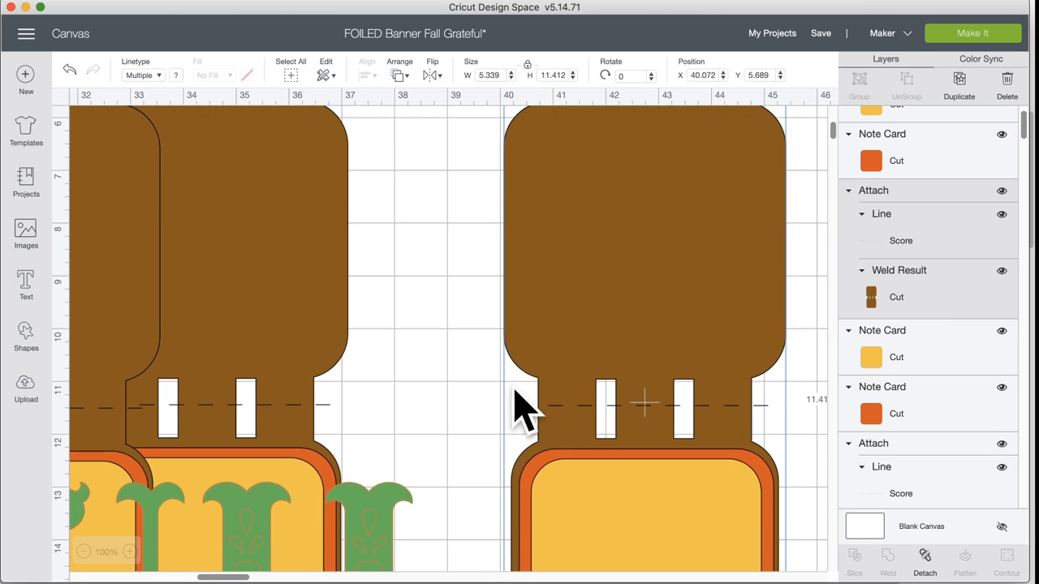
{"action": "scroll", "coordinate": [487, 440], "scroll_direction": "down", "scroll_amount": 5}
{"action": "scroll", "coordinate": [487, 457], "scroll_direction": "down", "scroll_amount": 3}
{"action": "scroll", "coordinate": [487, 457], "scroll_direction": "left", "scroll_amount": 15}
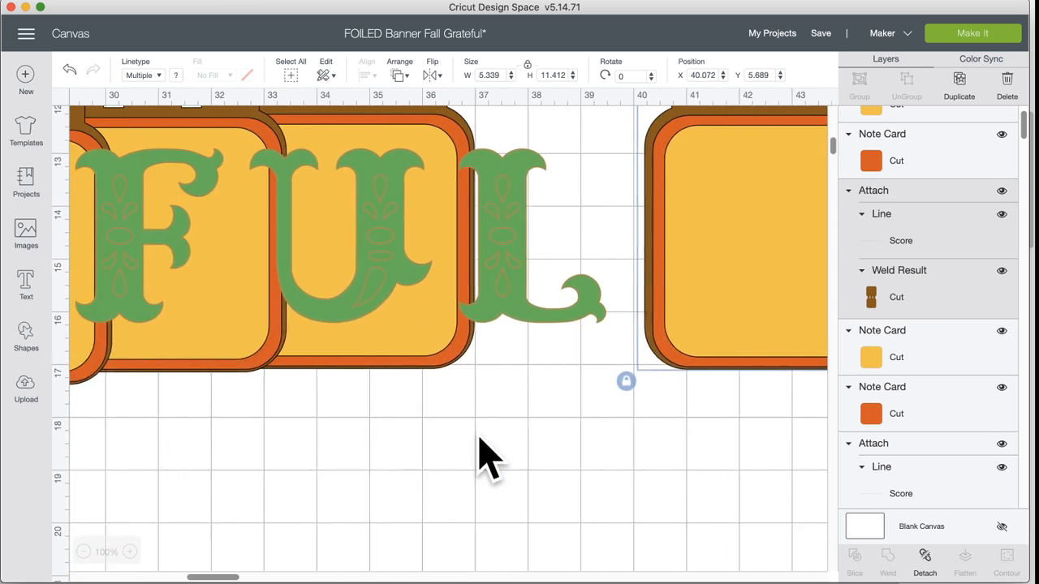
{"action": "scroll", "coordinate": [484, 457], "scroll_direction": "left", "scroll_amount": 9}
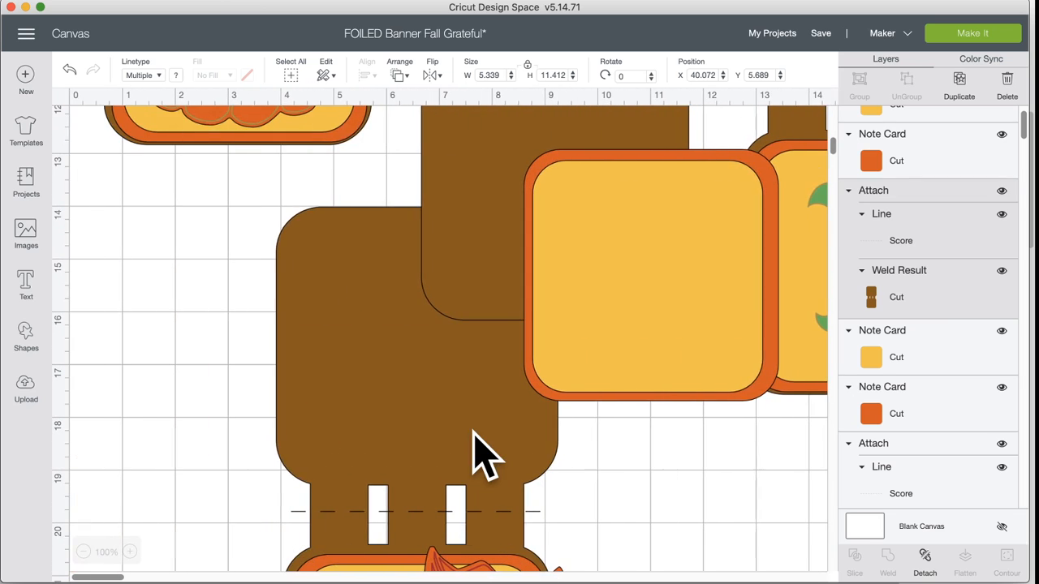
{"action": "scroll", "coordinate": [485, 456], "scroll_direction": "up", "scroll_amount": 10}
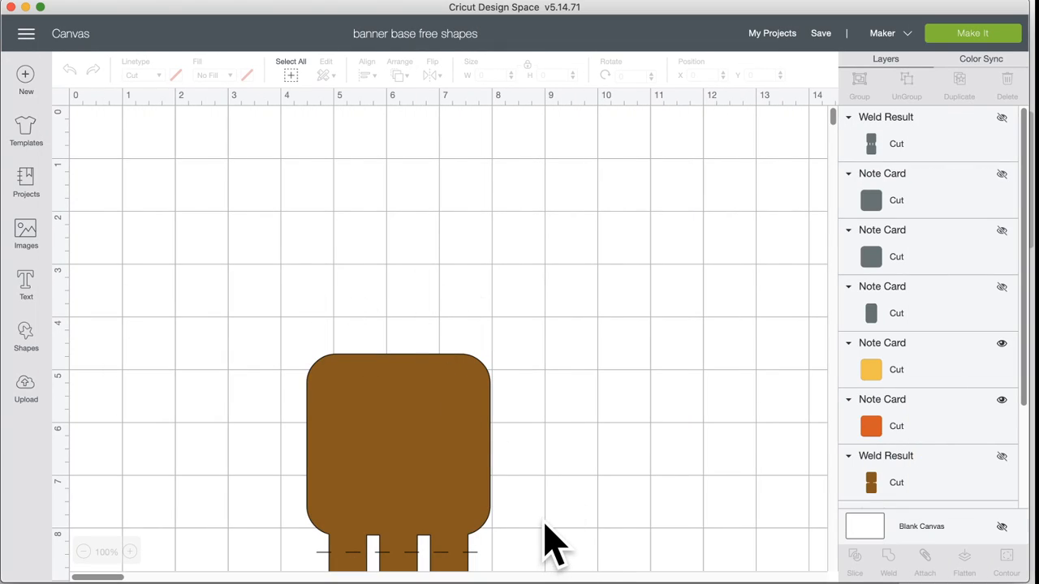
Move all visible layers of the blank banner tile together to X 1.157, Y 2.38, near the canvas's upper-left corner
{"action": "scroll", "coordinate": [546, 536], "scroll_direction": "down", "scroll_amount": 10}
{"action": "left_click_drag", "start_coordinate": [608, 474], "coordinate": [228, 120]}
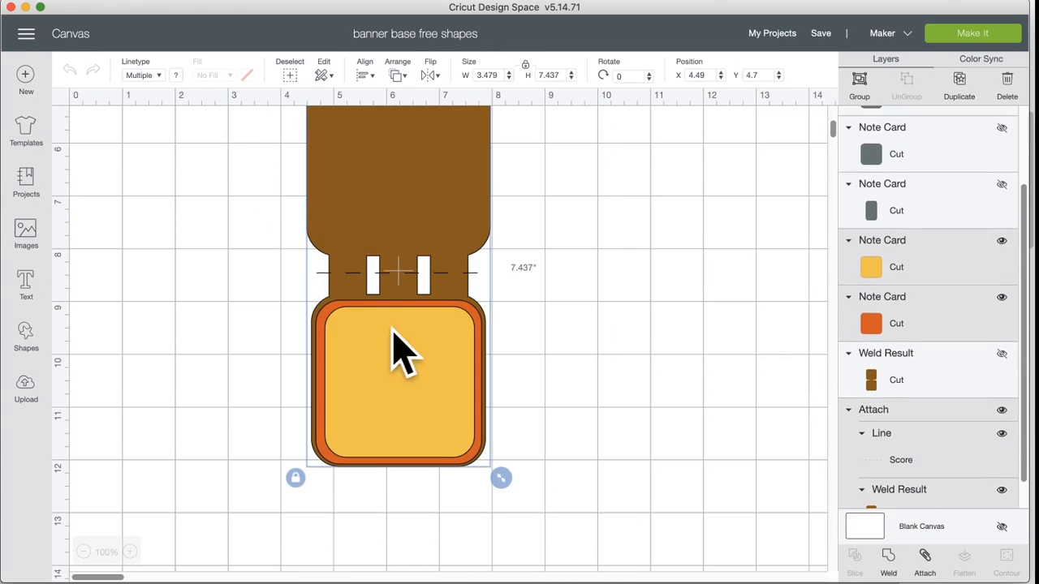
{"action": "left_click_drag", "start_coordinate": [425, 412], "coordinate": [248, 290]}
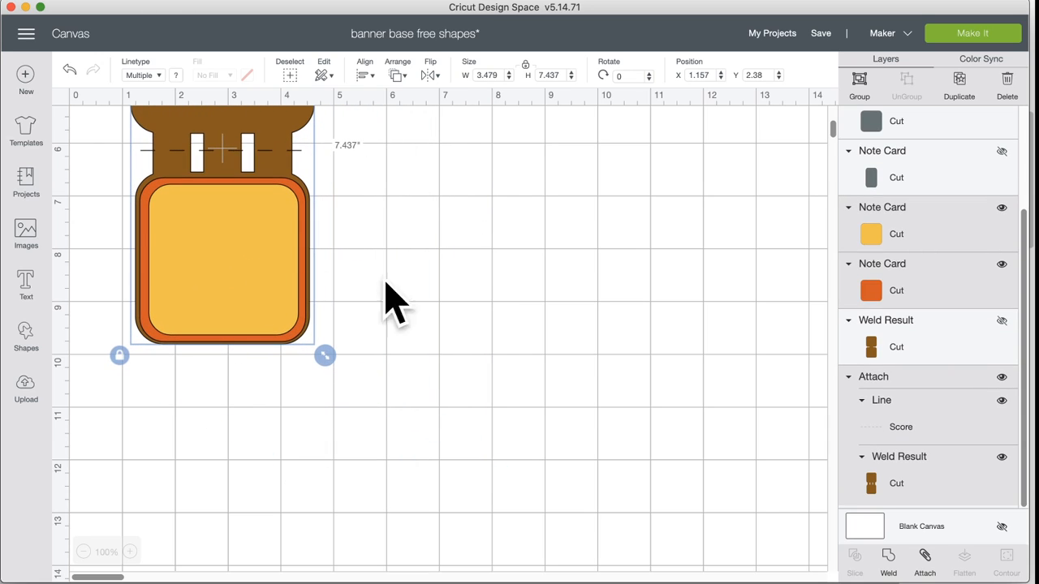
{"action": "left_click", "coordinate": [502, 301]}
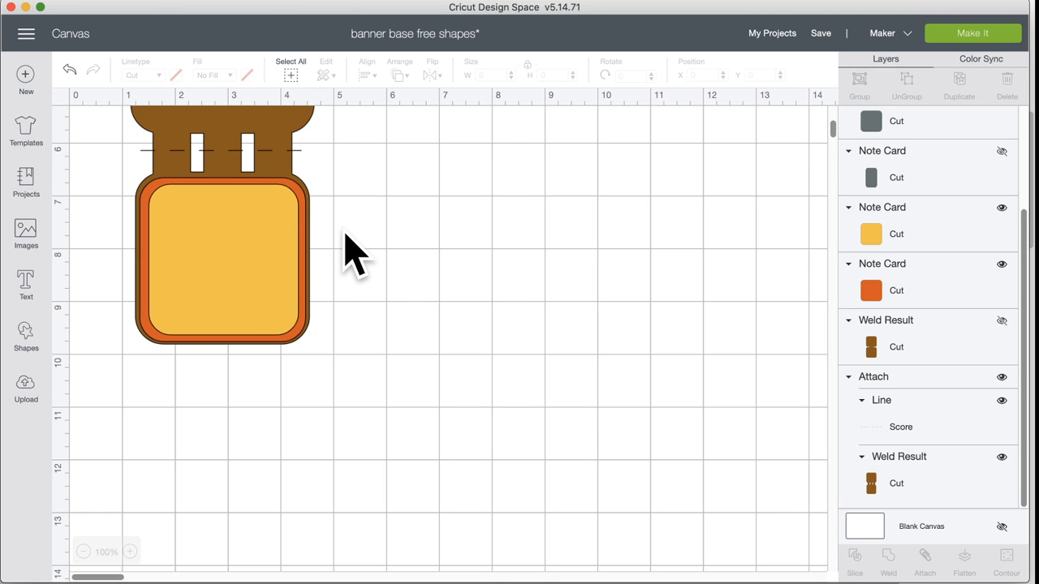
{"action": "scroll", "coordinate": [351, 252], "scroll_direction": "up", "scroll_amount": 5}
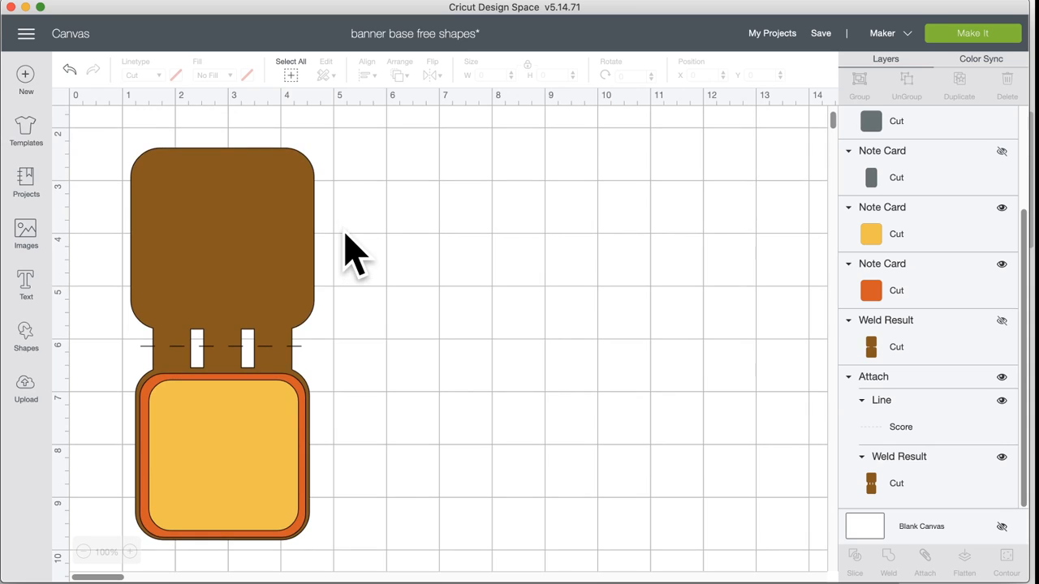
Group the yellow card, orange card and scored brown base into one tile, and place it at X 1.92, Y 2.2
{"action": "left_click_drag", "start_coordinate": [272, 225], "coordinate": [283, 251]}
{"action": "left_click", "coordinate": [389, 284]}
{"action": "left_click_drag", "start_coordinate": [419, 276], "coordinate": [138, 511]}
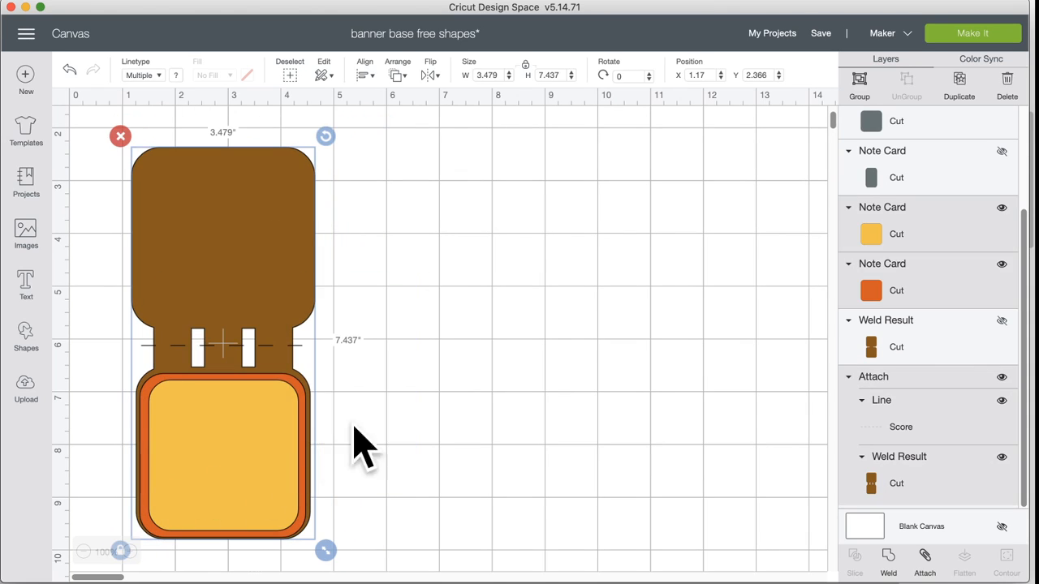
{"action": "left_click", "coordinate": [859, 85]}
{"action": "left_click_drag", "start_coordinate": [254, 279], "coordinate": [288, 258]}
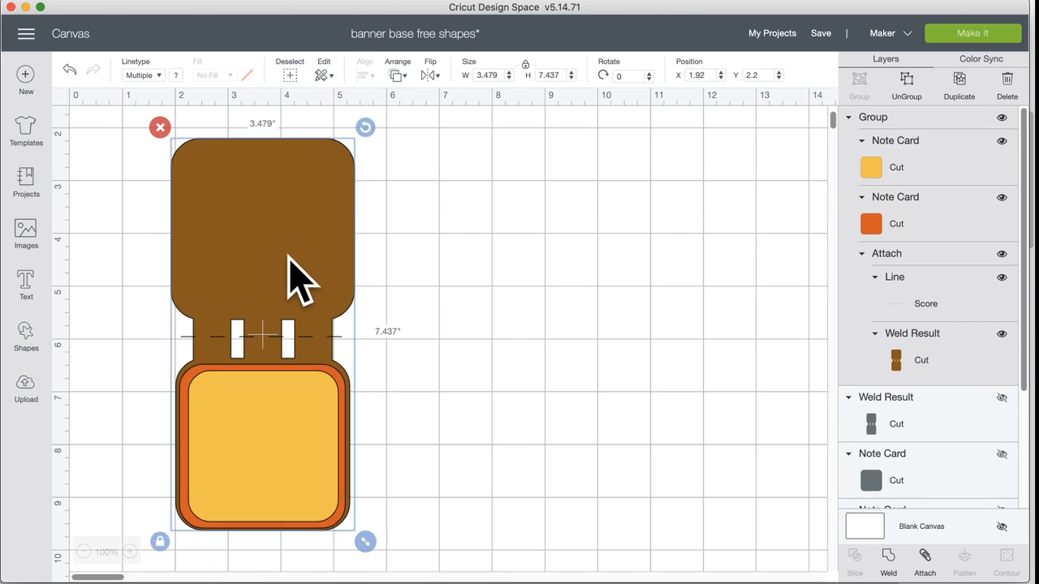
Duplicate the grouped tile twice and place the front copy at about X 3.476, Y 2.297
{"action": "left_click", "coordinate": [964, 91]}
{"action": "left_click", "coordinate": [965, 91]}
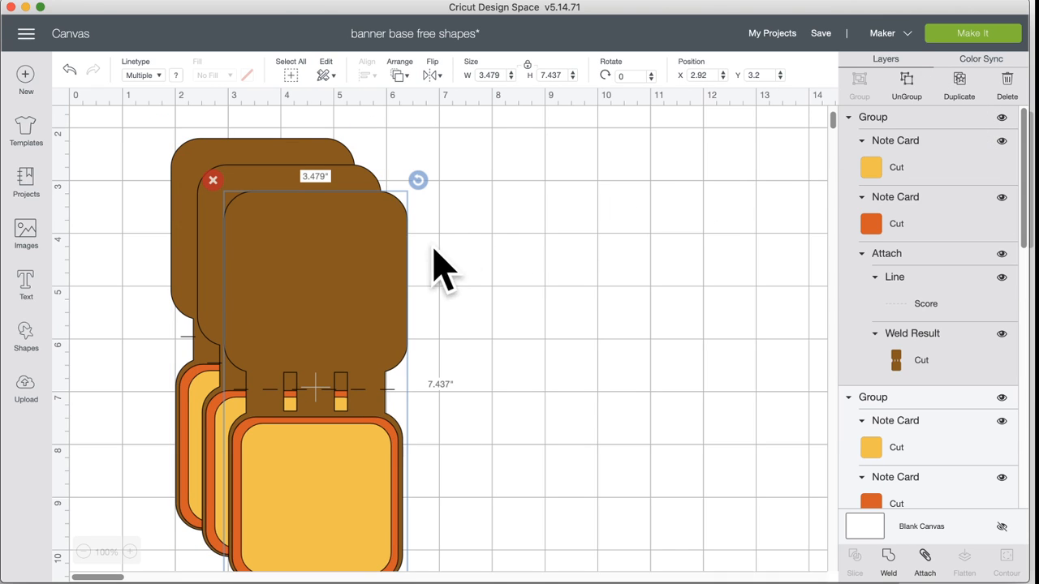
{"action": "left_click_drag", "start_coordinate": [298, 278], "coordinate": [328, 229]}
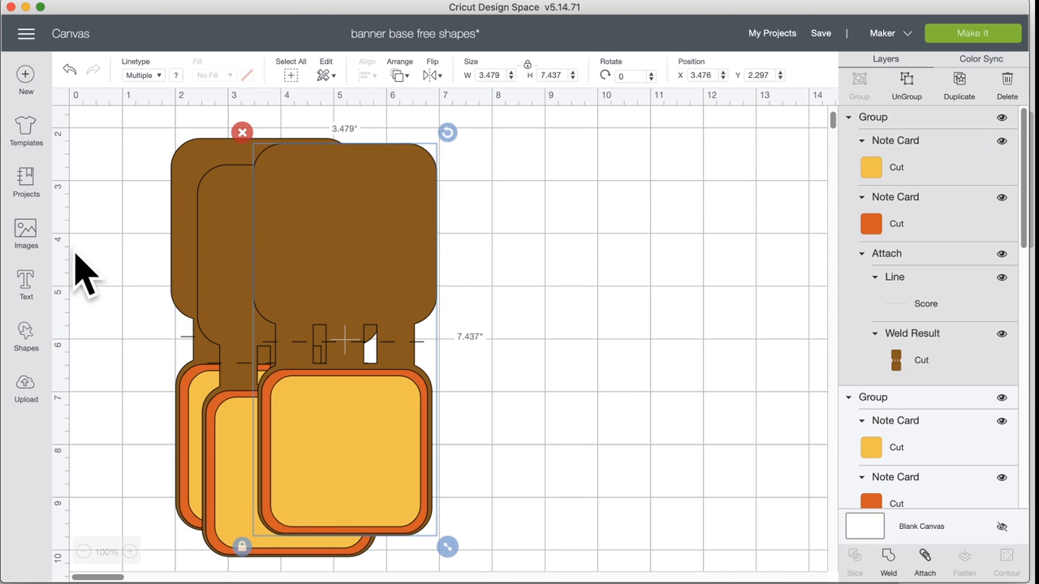
Add the text FALL and place it in the empty area beside the tiles, at about X 8.5, Y 5.0
{"action": "left_click", "coordinate": [27, 277]}
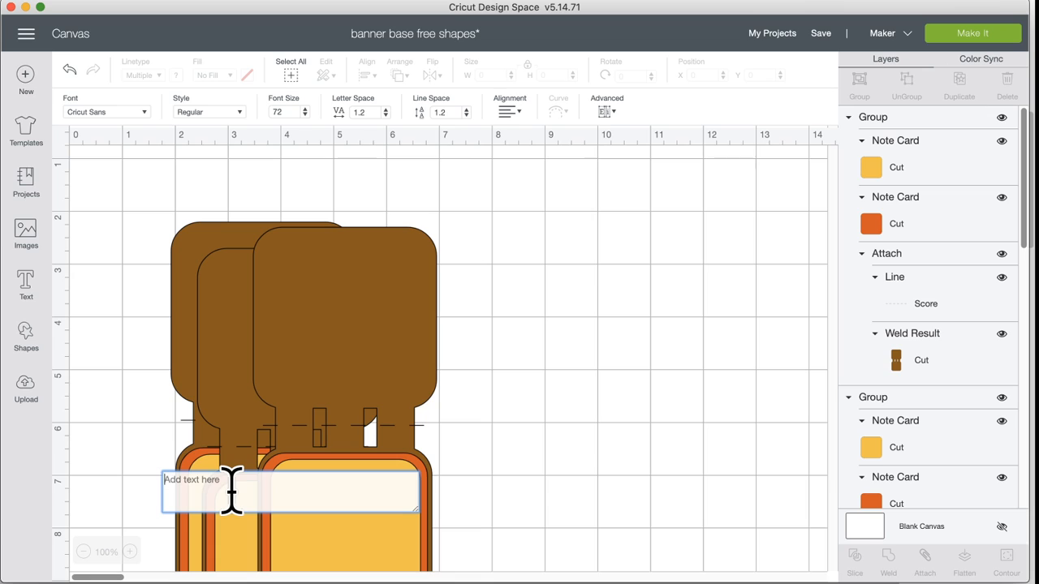
{"action": "type", "text": "F"}
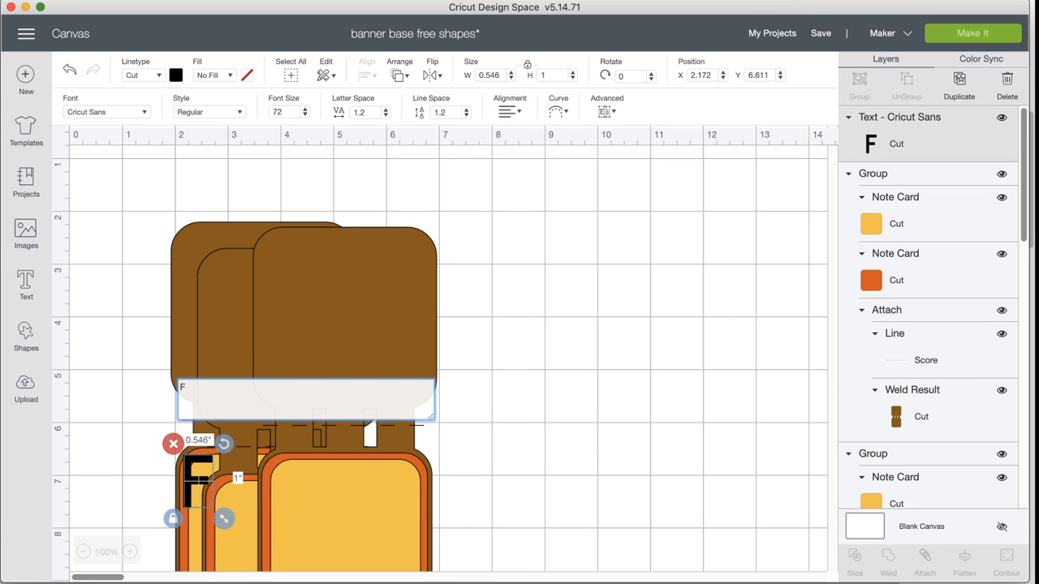
{"action": "type", "text": "ALL"}
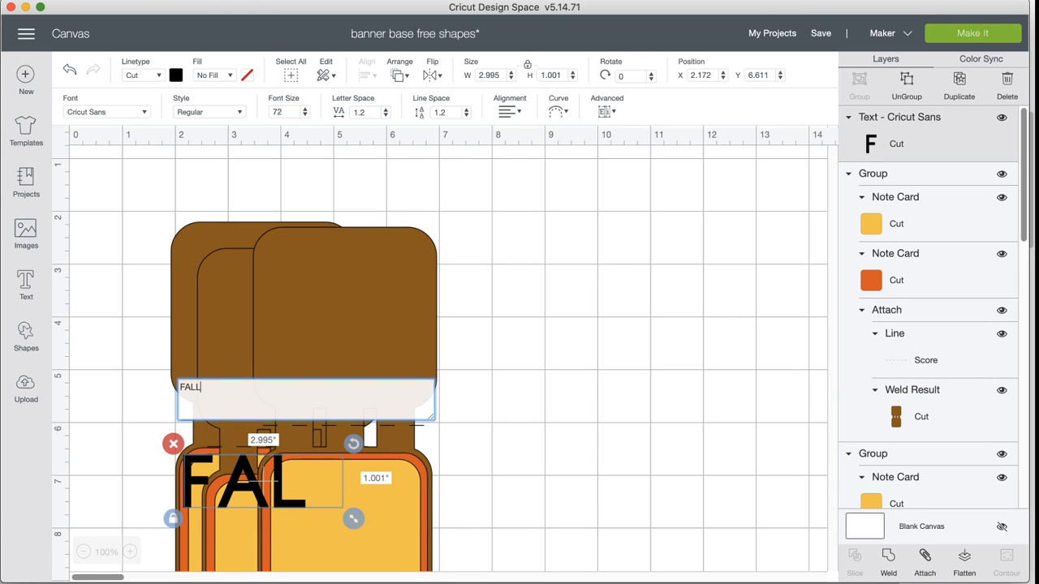
{"action": "left_click_drag", "start_coordinate": [292, 505], "coordinate": [641, 430]}
Search the fonts for "folk" and set the FALL text in Folk Art Festival
{"action": "left_click", "coordinate": [136, 112]}
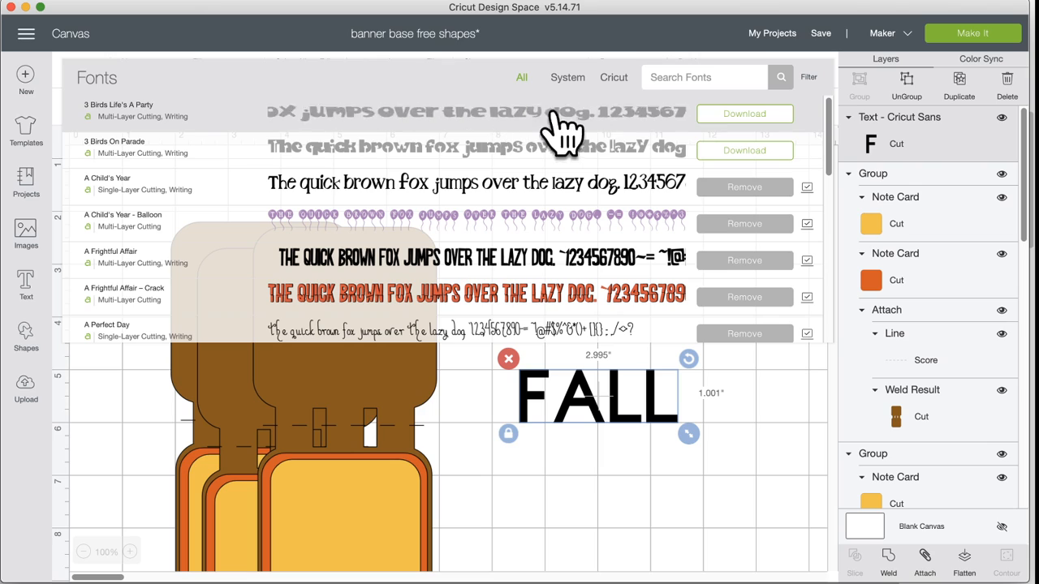
{"action": "left_click", "coordinate": [668, 77]}
{"action": "type", "text": "folk"}
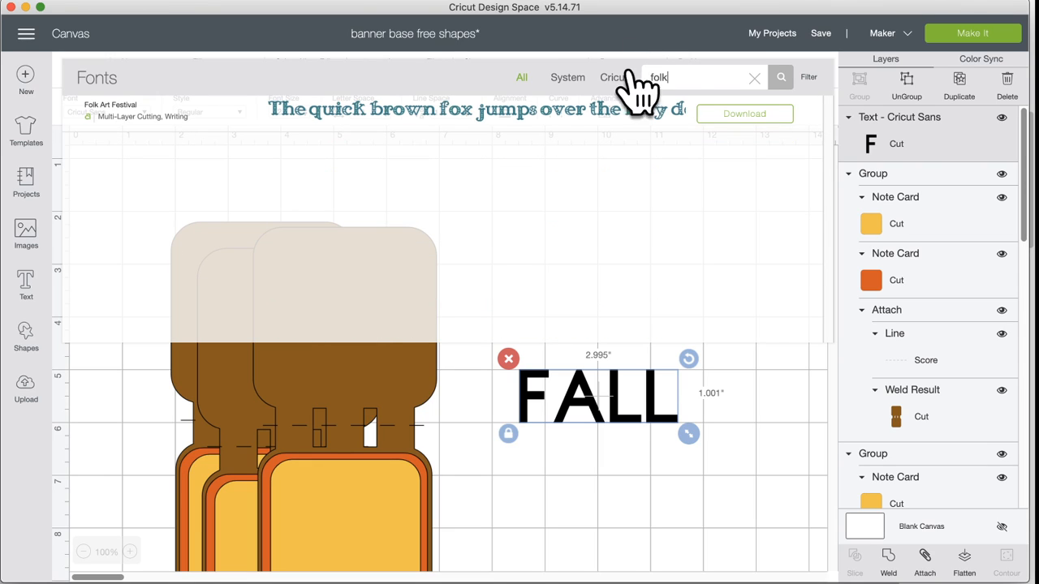
{"action": "left_click", "coordinate": [497, 108]}
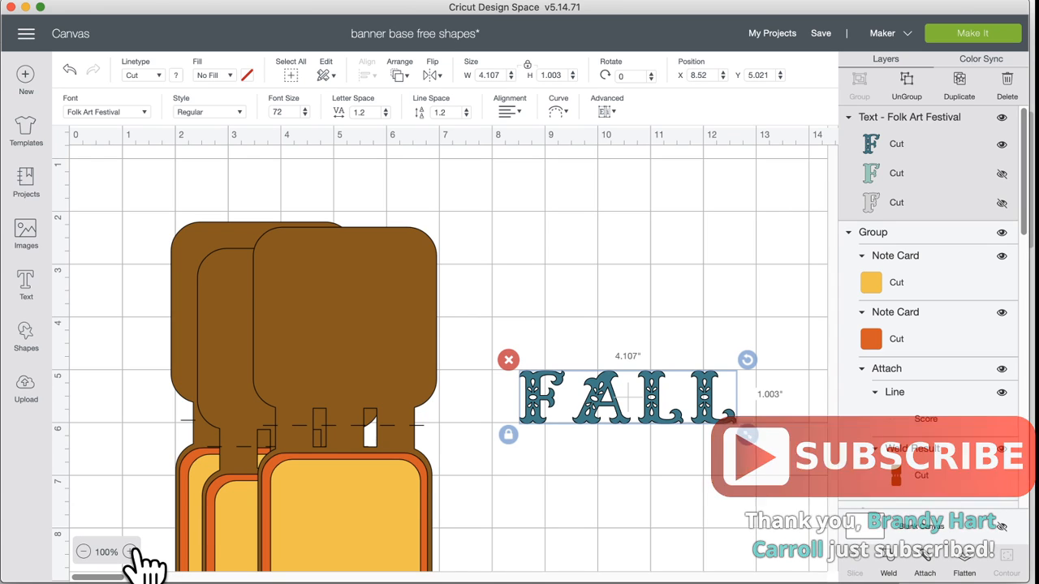
Move FALL to X 7.597, Y 4.876, and show its grey backing layer while leaving the light teal middle layer hidden
{"action": "left_click", "coordinate": [130, 552]}
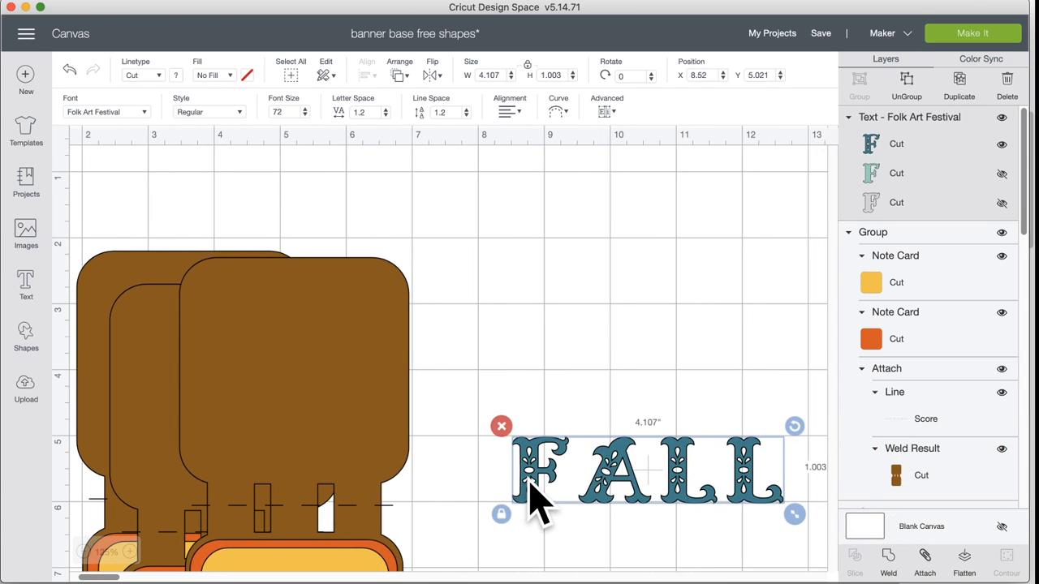
{"action": "left_click_drag", "start_coordinate": [533, 472], "coordinate": [470, 461]}
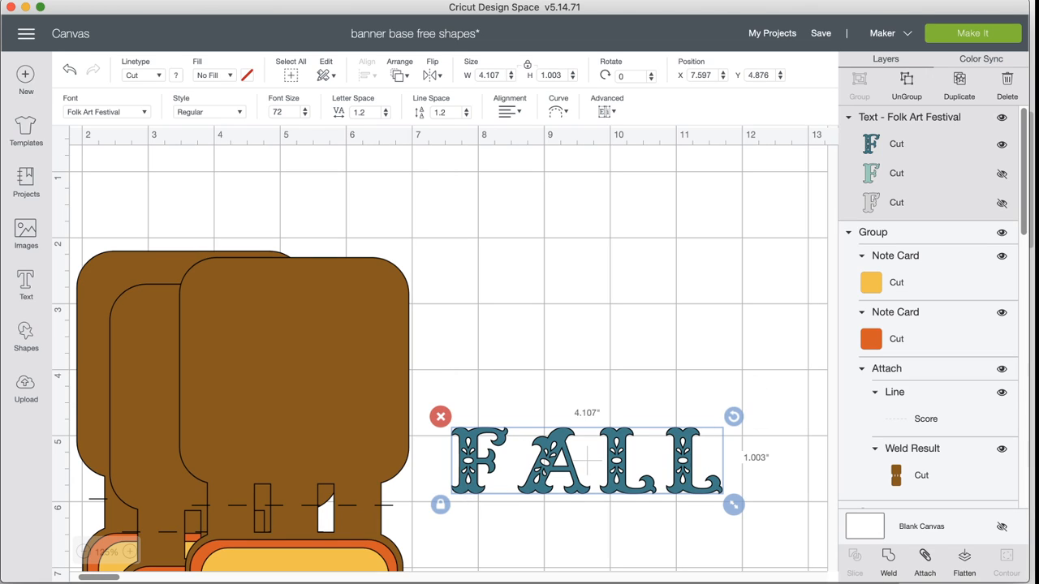
{"action": "left_click", "coordinate": [1003, 176]}
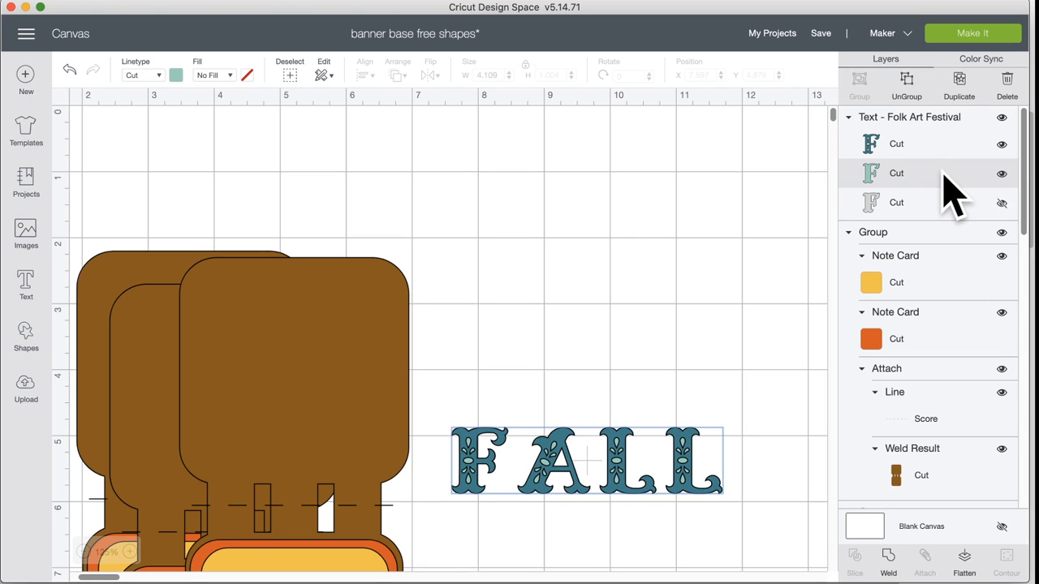
{"action": "left_click", "coordinate": [1002, 202]}
{"action": "left_click", "coordinate": [1003, 205]}
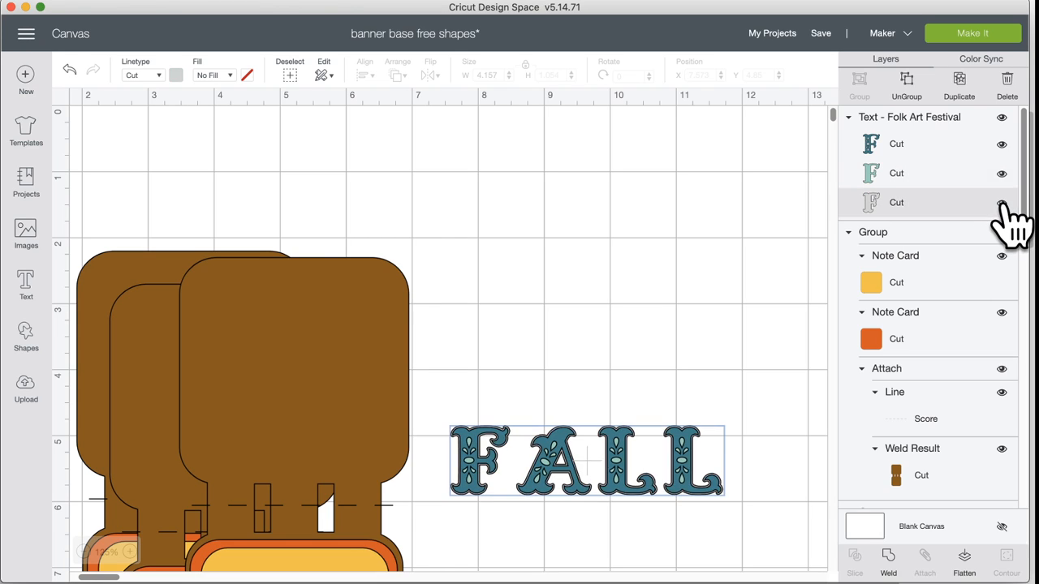
{"action": "left_click", "coordinate": [1001, 174]}
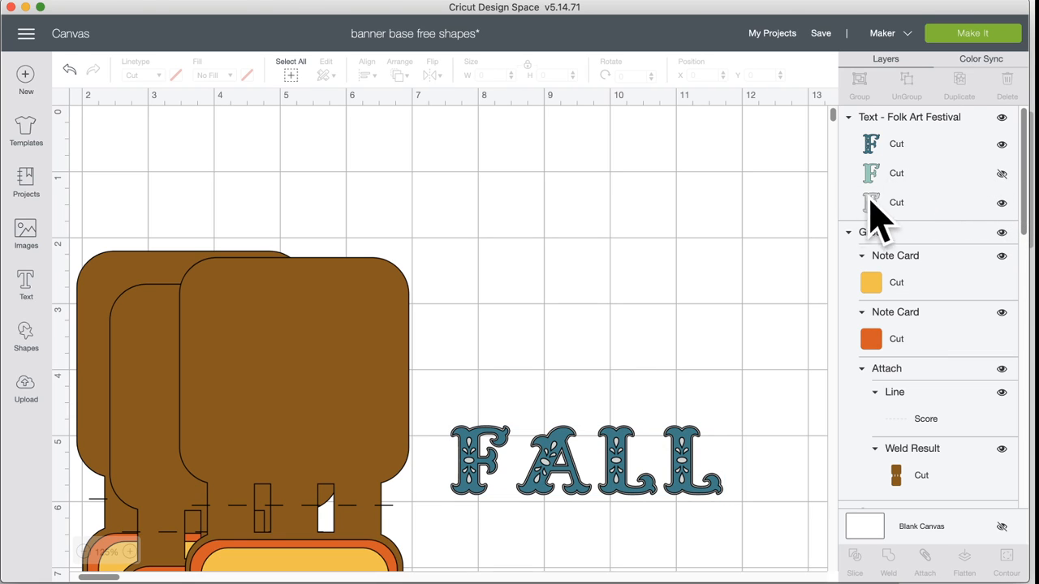
Set the linetype of FALL's top detail layer to Foil Medium, and move the text to X 7.428, Y 2.128
{"action": "left_click", "coordinate": [690, 463]}
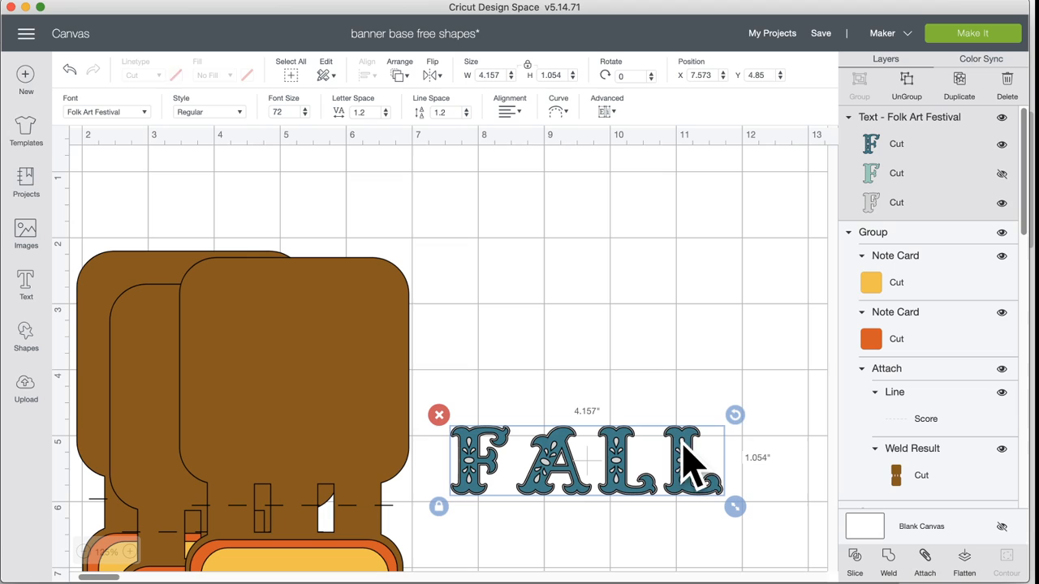
{"action": "left_click", "coordinate": [907, 144]}
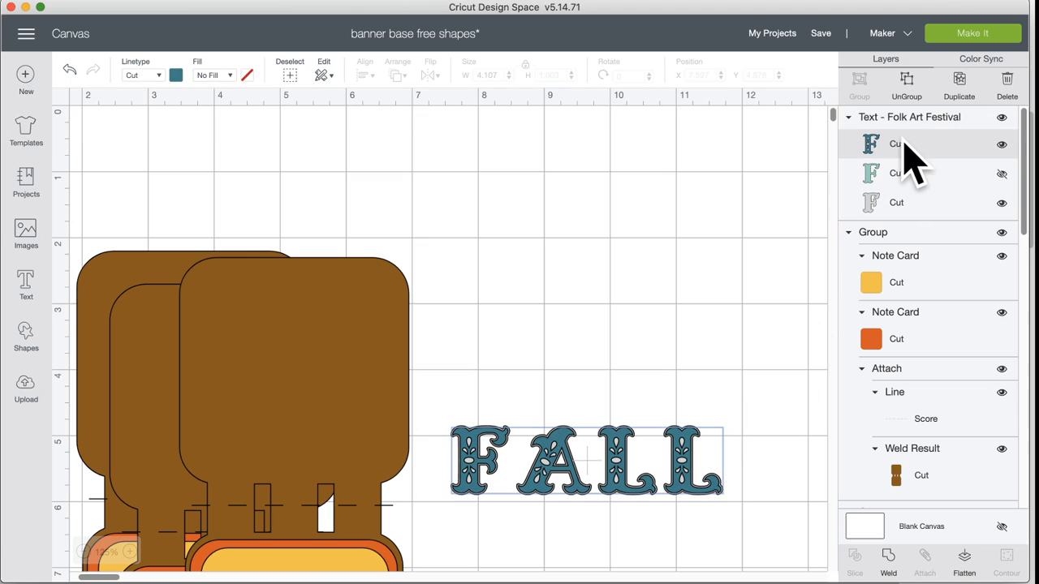
{"action": "left_click", "coordinate": [158, 76]}
{"action": "mouse_move", "coordinate": [147, 238]}
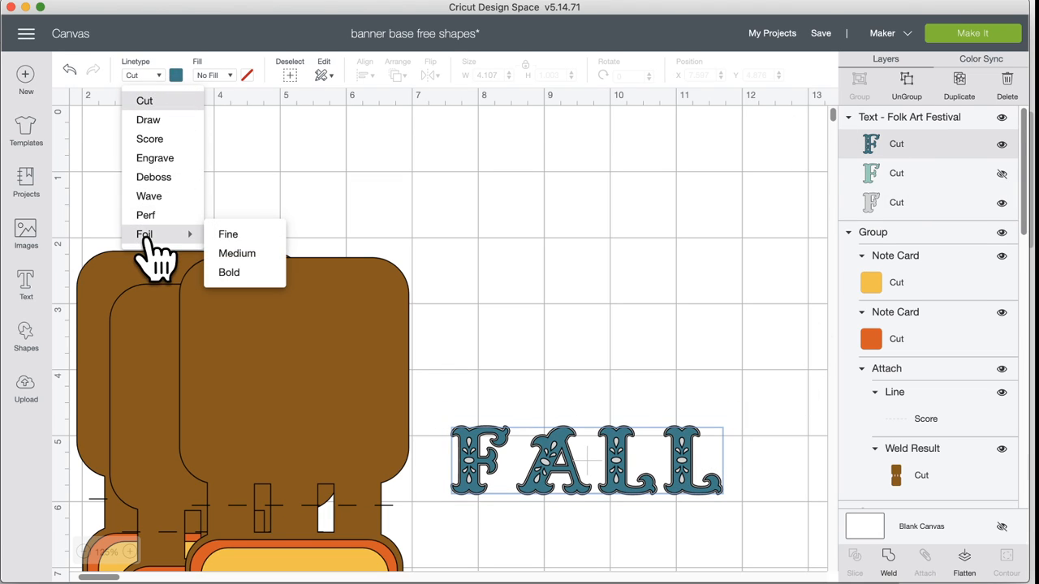
{"action": "left_click", "coordinate": [237, 254]}
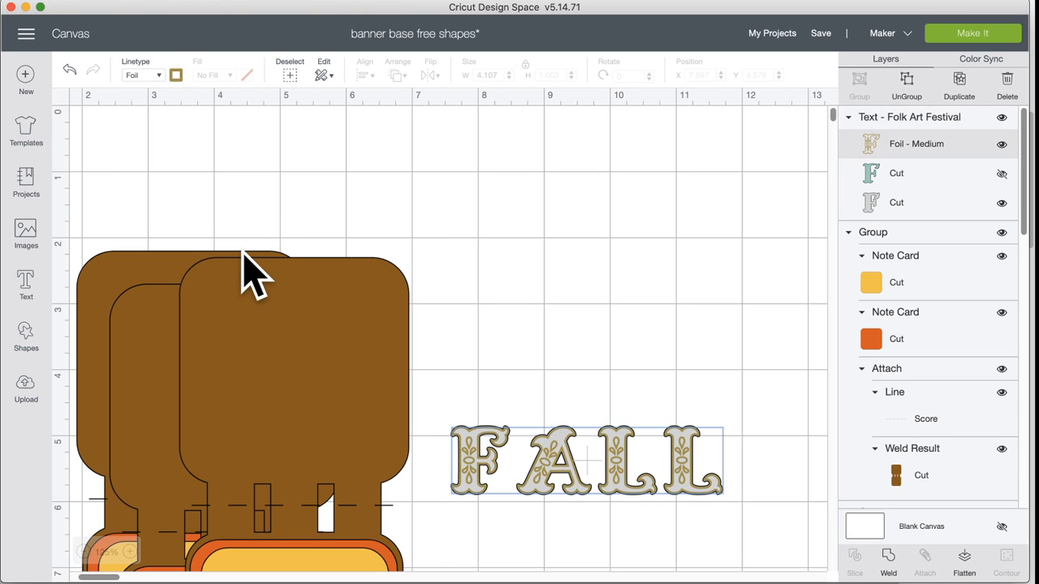
{"action": "left_click_drag", "start_coordinate": [480, 459], "coordinate": [468, 279]}
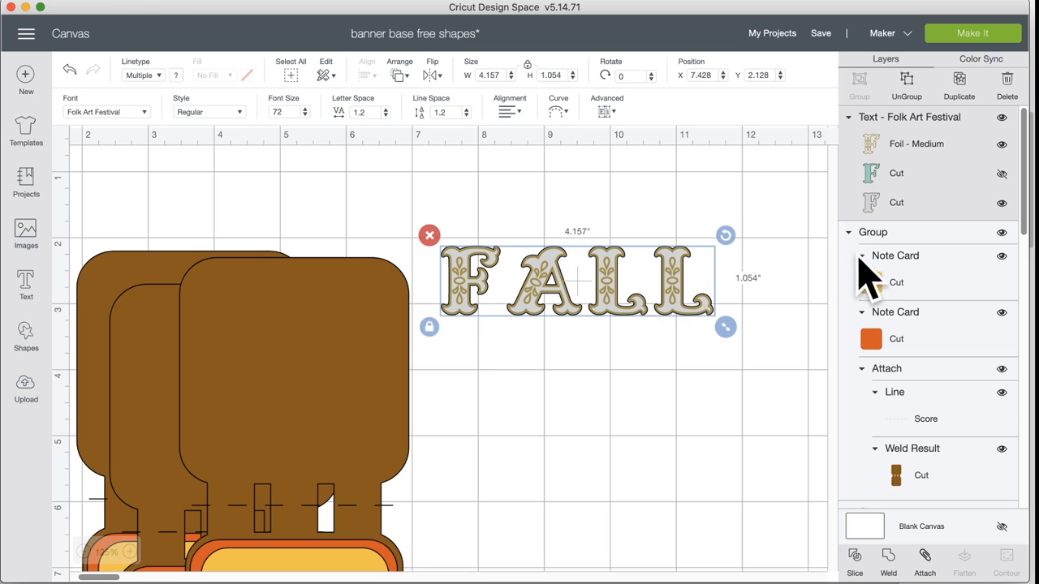
Recolor the grey backing layer of the FALL text dark green
{"action": "left_click", "coordinate": [875, 203]}
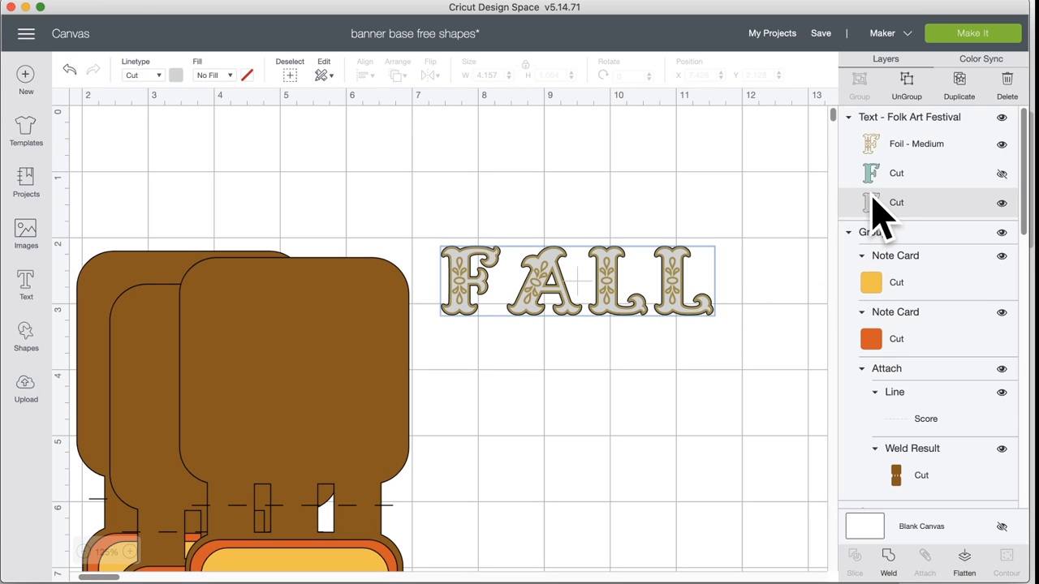
{"action": "left_click", "coordinate": [176, 75]}
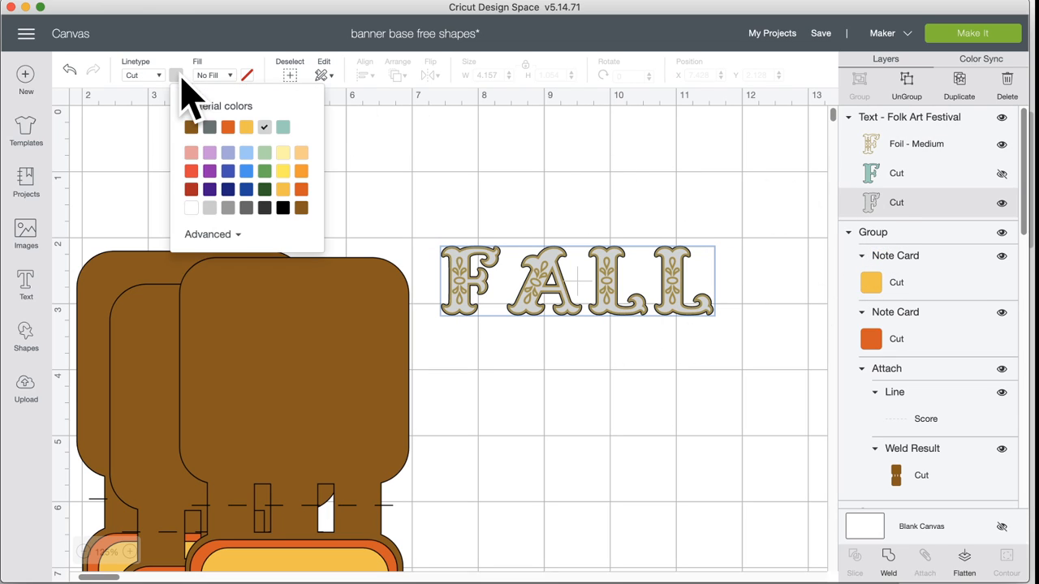
{"action": "left_click", "coordinate": [265, 190]}
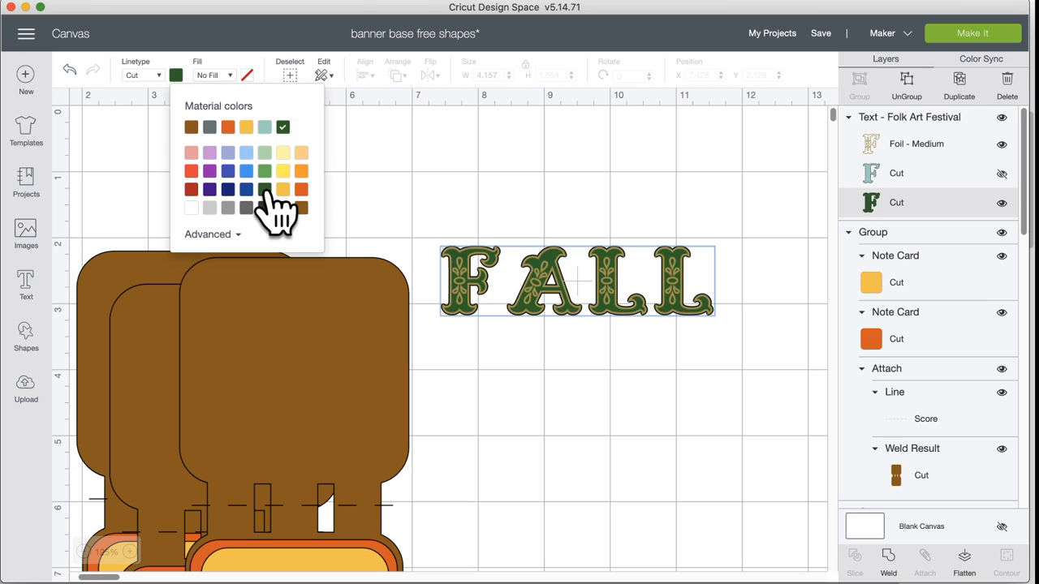
Enlarge the FALL text to 5.646 wide by 1.431 high and place it over the front banner tile at X 4.495, Y 7.15
{"action": "left_click", "coordinate": [430, 172]}
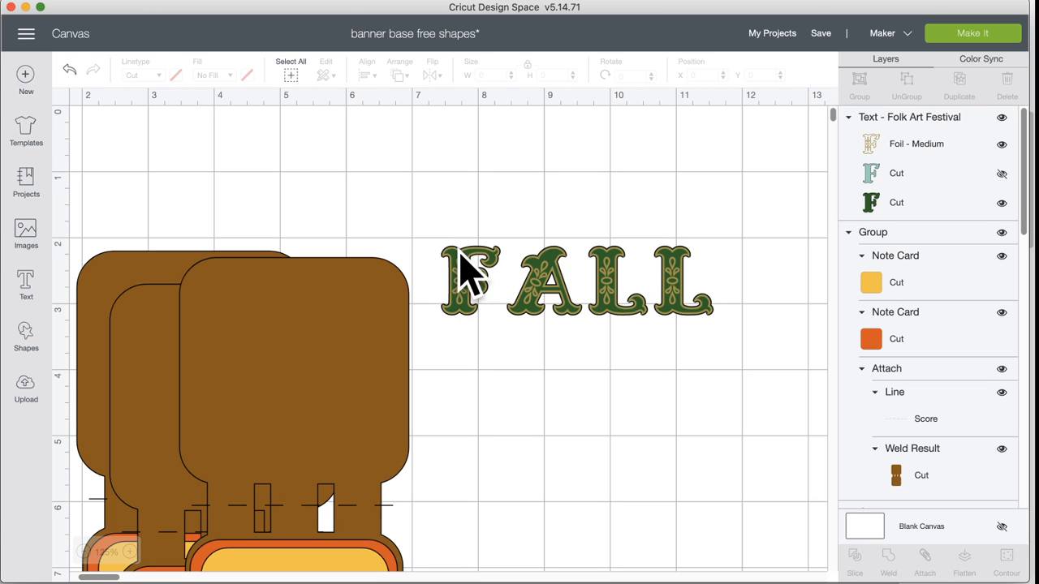
{"action": "left_click", "coordinate": [461, 302]}
{"action": "scroll", "coordinate": [467, 337], "scroll_direction": "down", "scroll_amount": 5}
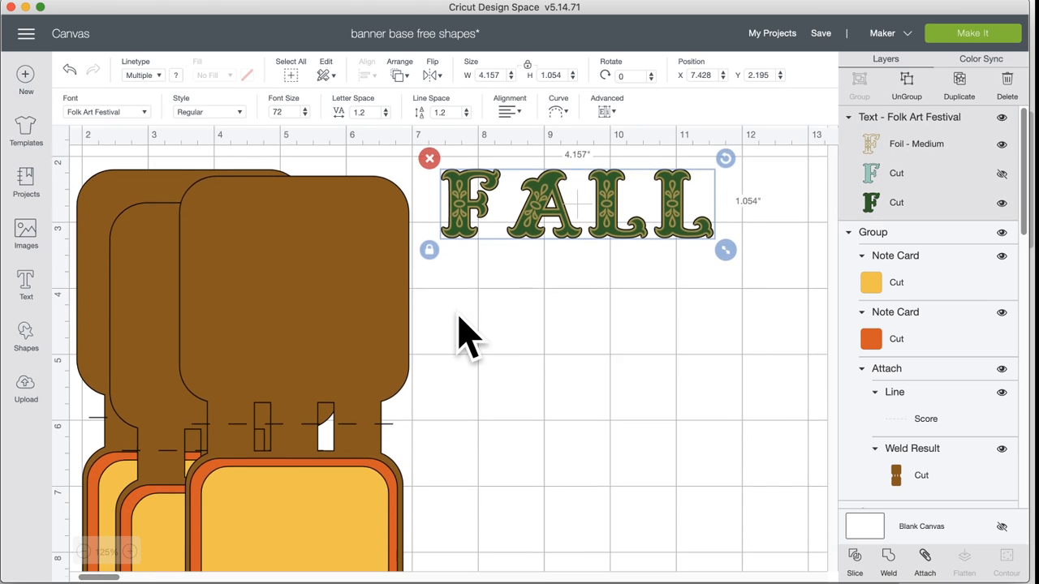
{"action": "left_click_drag", "start_coordinate": [474, 217], "coordinate": [526, 398]}
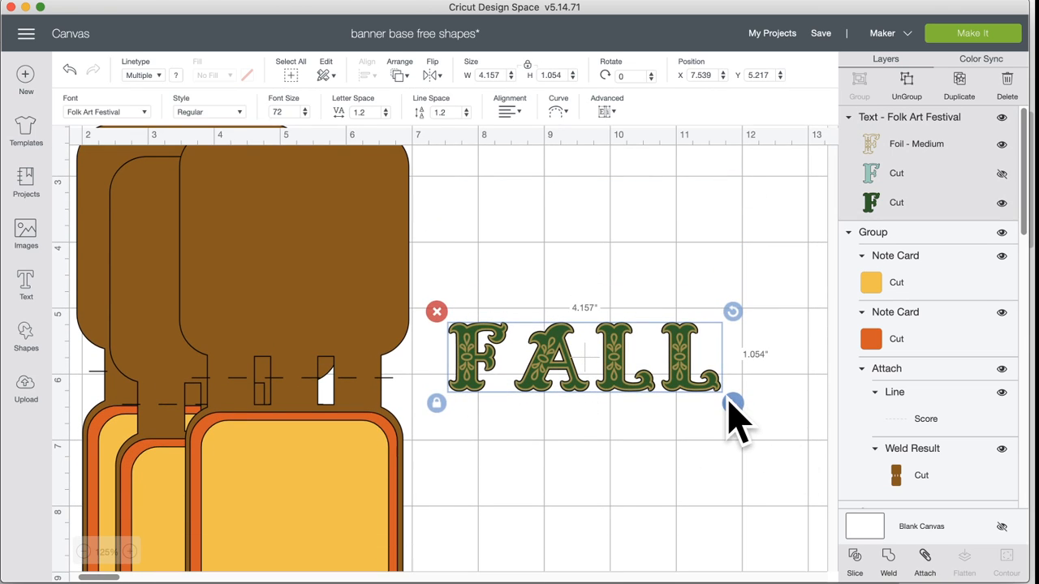
{"action": "left_click_drag", "start_coordinate": [733, 404], "coordinate": [824, 428]}
{"action": "left_click_drag", "start_coordinate": [478, 370], "coordinate": [278, 497]}
Enlarge the FALL text to 7.28 wide by 1.845 high and place it beside the front tile at X 7.039, Y 6.562
{"action": "scroll", "coordinate": [578, 449], "scroll_direction": "down", "scroll_amount": 5}
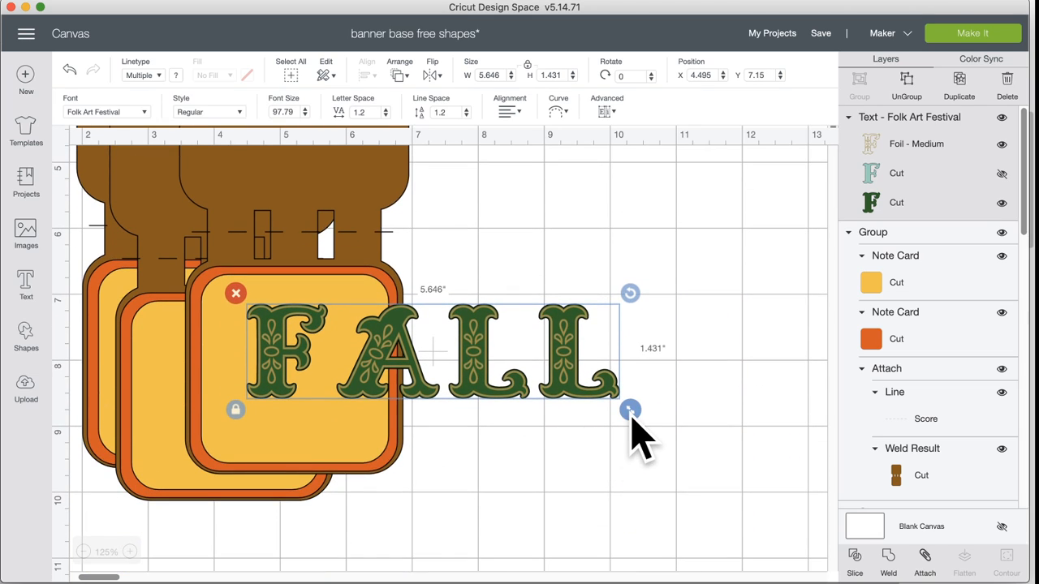
{"action": "left_click_drag", "start_coordinate": [630, 410], "coordinate": [747, 506]}
{"action": "left_click_drag", "start_coordinate": [410, 398], "coordinate": [421, 395]}
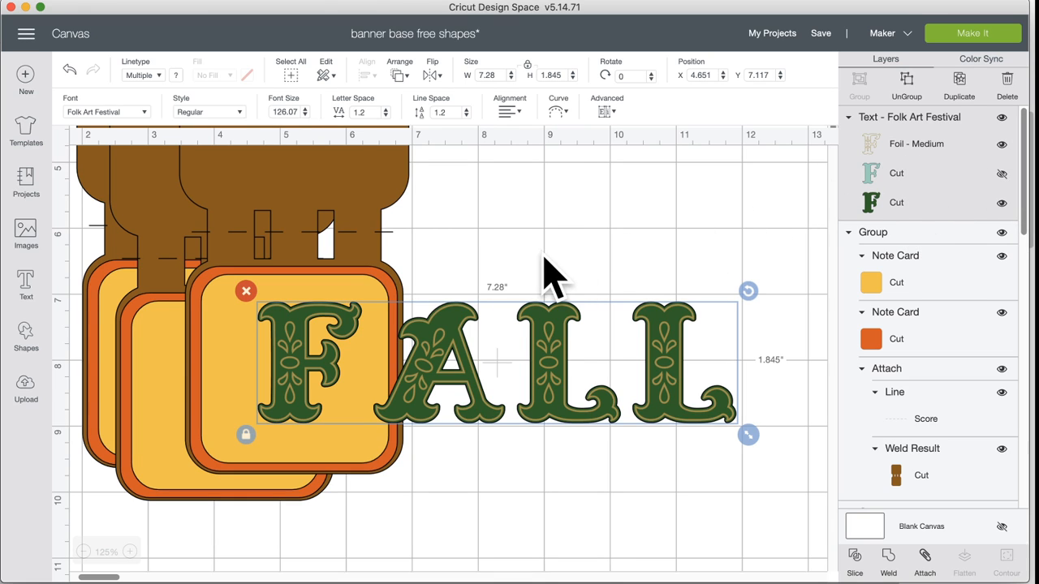
{"action": "left_click_drag", "start_coordinate": [434, 371], "coordinate": [585, 330]}
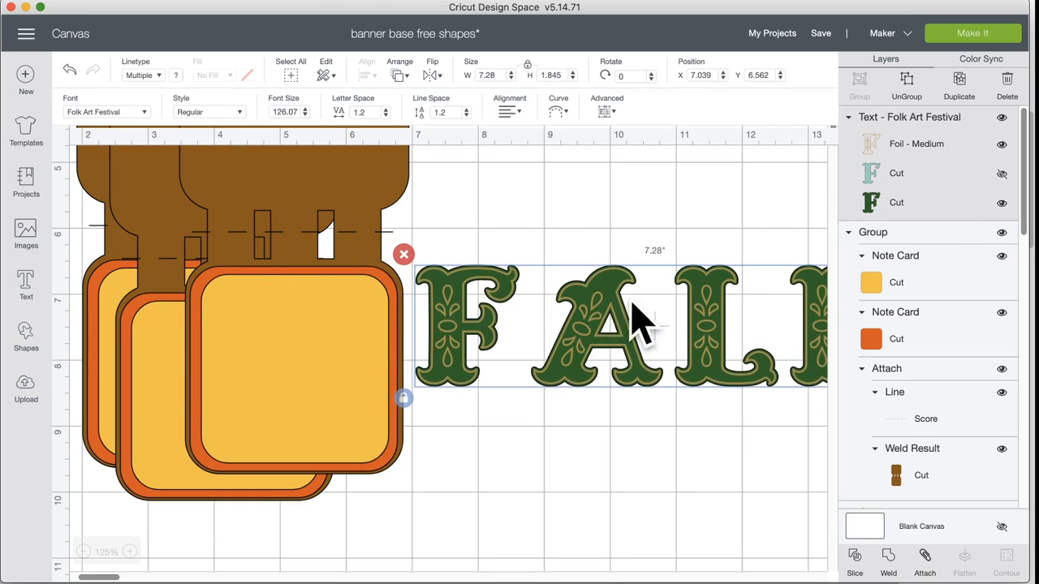
Ungroup the FALL text into its separate layers, and split the dark green layer into individual letters
{"action": "left_click", "coordinate": [907, 91]}
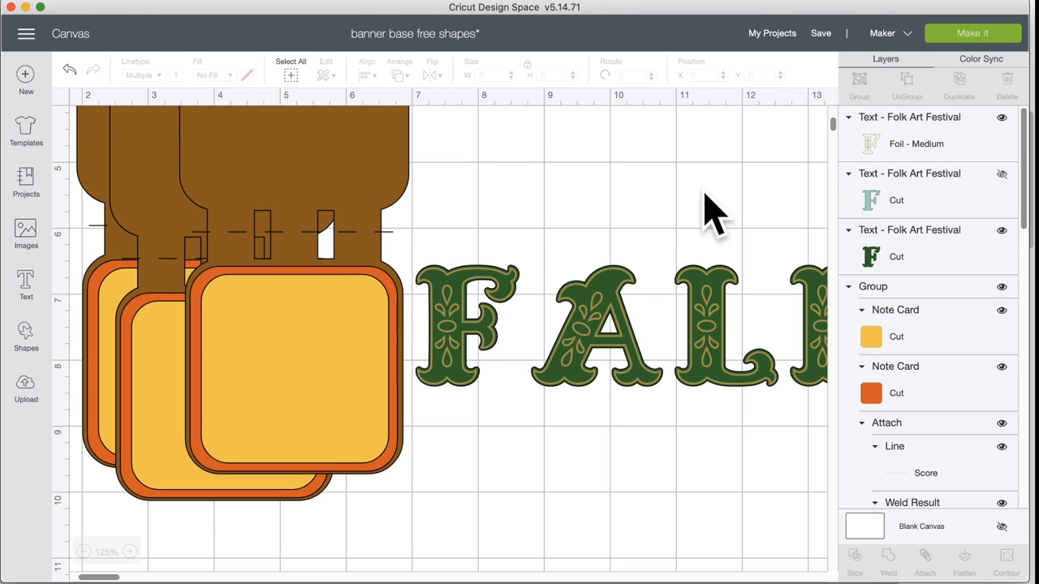
{"action": "left_click", "coordinate": [494, 290]}
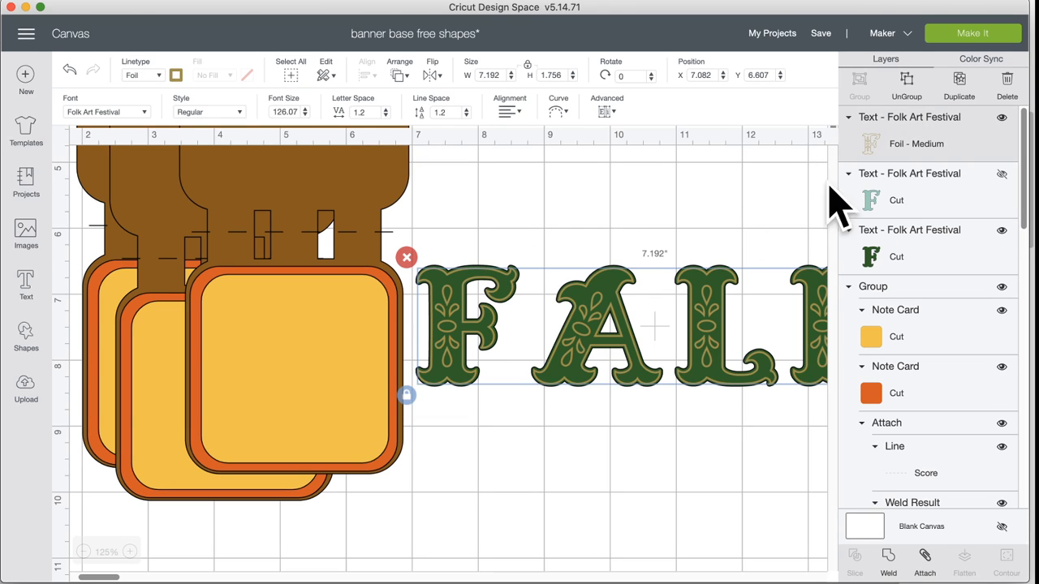
{"action": "left_click", "coordinate": [913, 233]}
{"action": "left_click", "coordinate": [908, 89]}
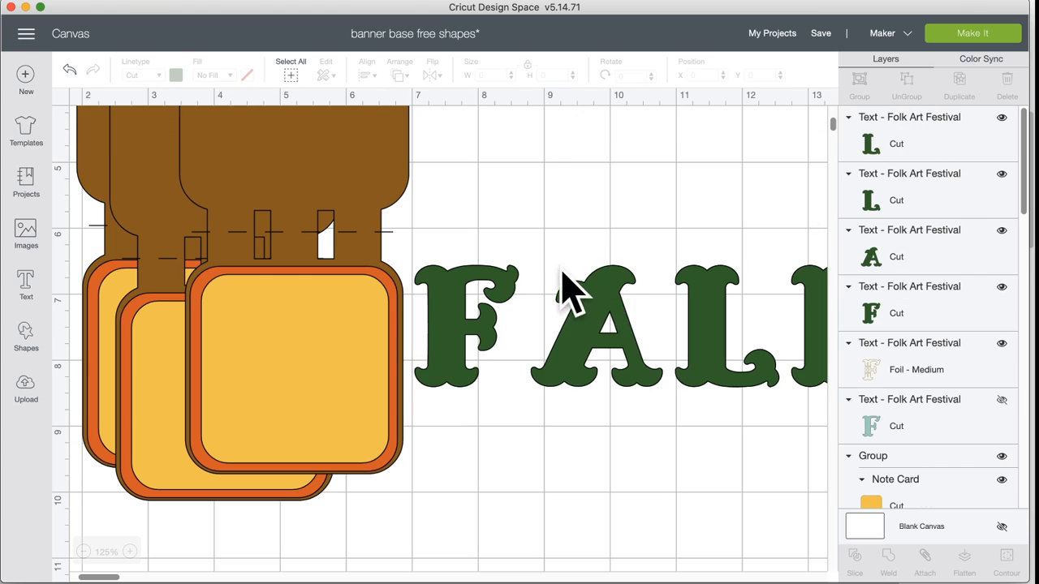
Send each of the four dark green letters to the back, behind the foil detail
{"action": "left_click", "coordinate": [472, 284]}
{"action": "right_click", "coordinate": [475, 297]}
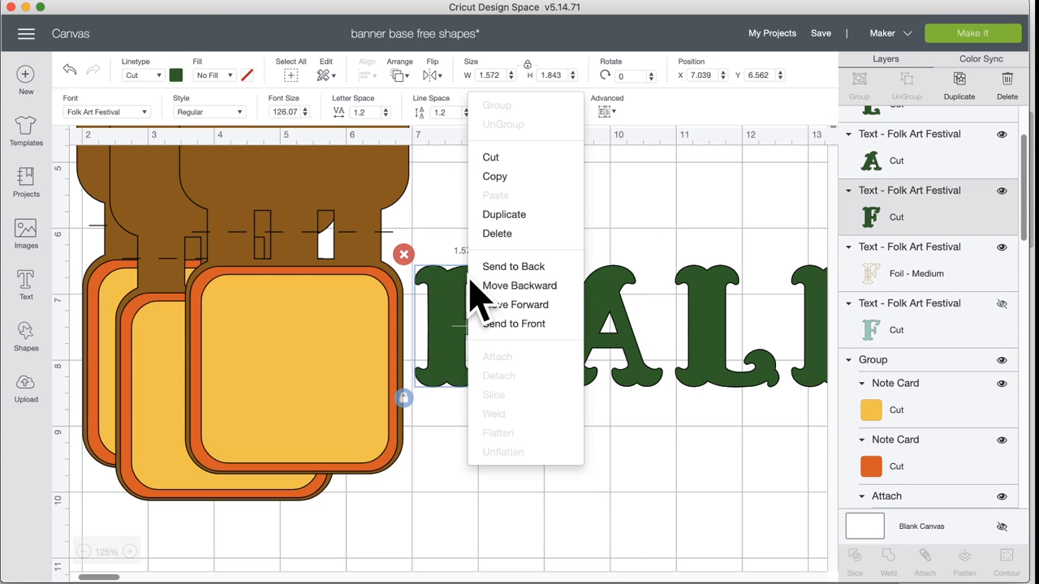
{"action": "left_click", "coordinate": [484, 270]}
{"action": "right_click", "coordinate": [597, 305]}
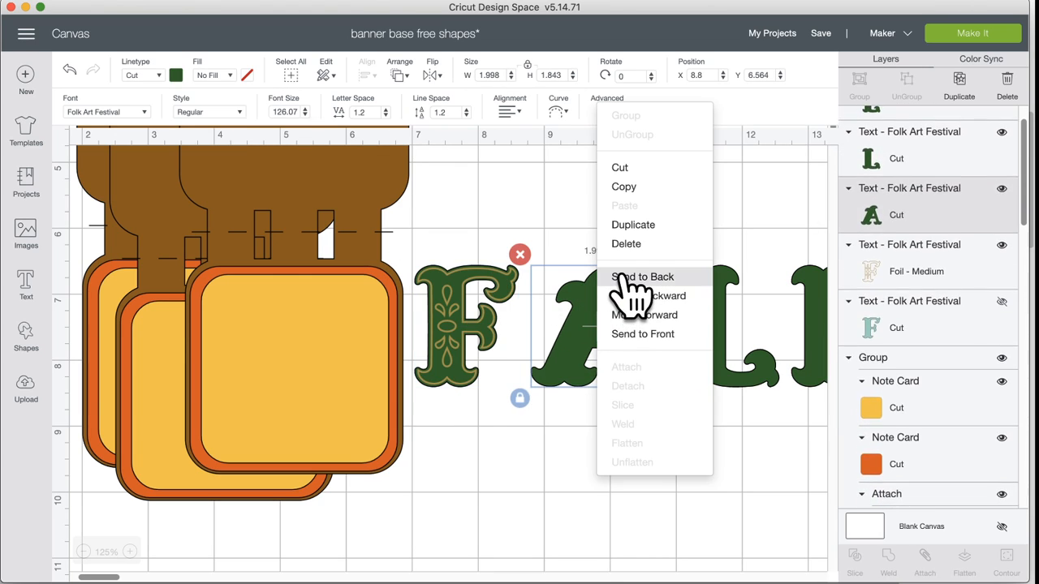
{"action": "left_click", "coordinate": [617, 271]}
{"action": "right_click", "coordinate": [703, 302]}
{"action": "left_click", "coordinate": [736, 271]}
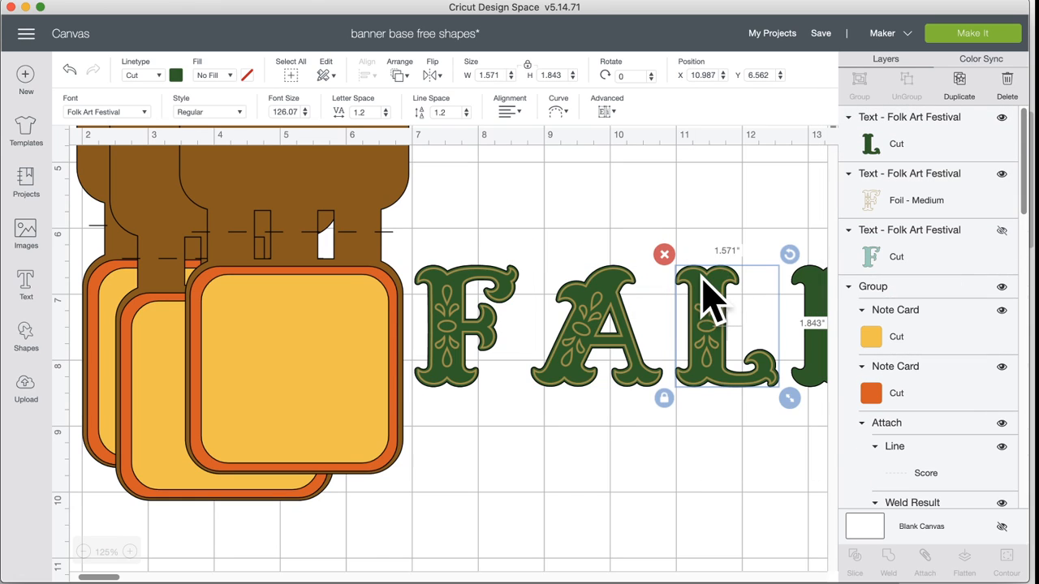
{"action": "scroll", "coordinate": [705, 300], "scroll_direction": "right", "scroll_amount": 5}
{"action": "right_click", "coordinate": [632, 304]}
{"action": "left_click", "coordinate": [641, 272]}
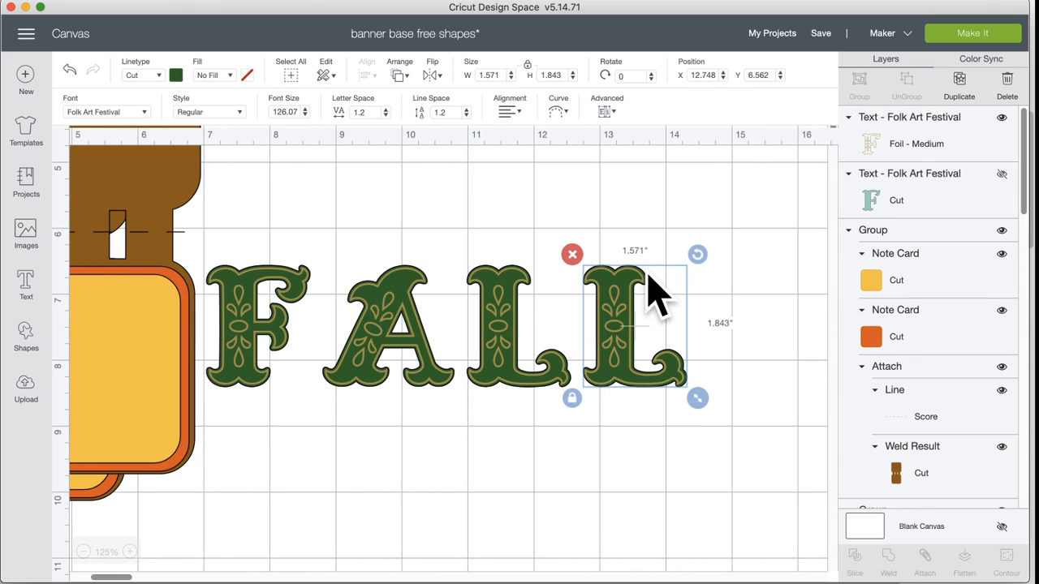
Try grouping the dark green F with the foil detail layer, and ungroup the pair
{"action": "left_click", "coordinate": [244, 239]}
{"action": "left_click_drag", "start_coordinate": [243, 226], "coordinate": [268, 321]}
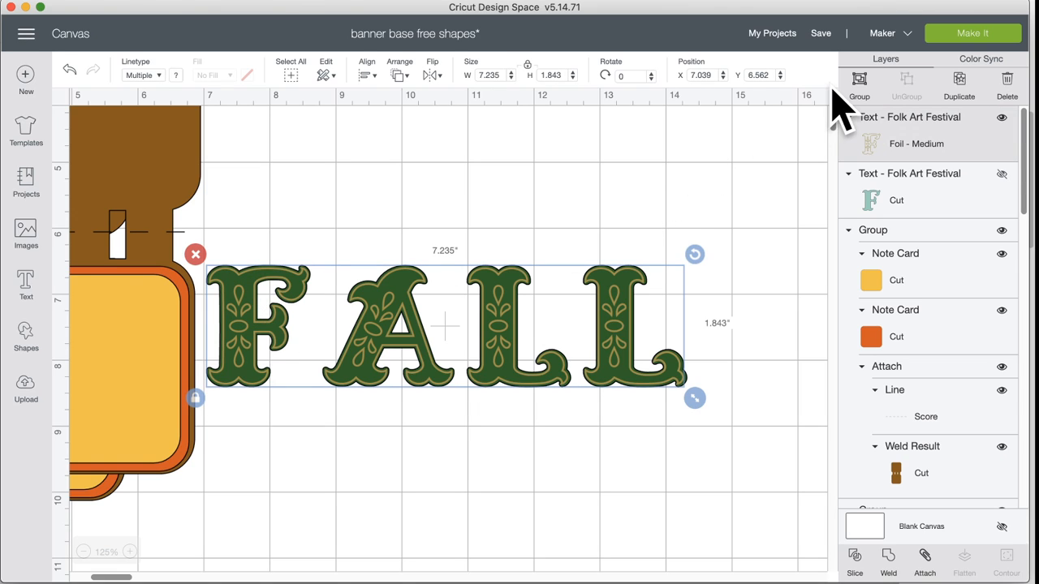
{"action": "left_click", "coordinate": [859, 81]}
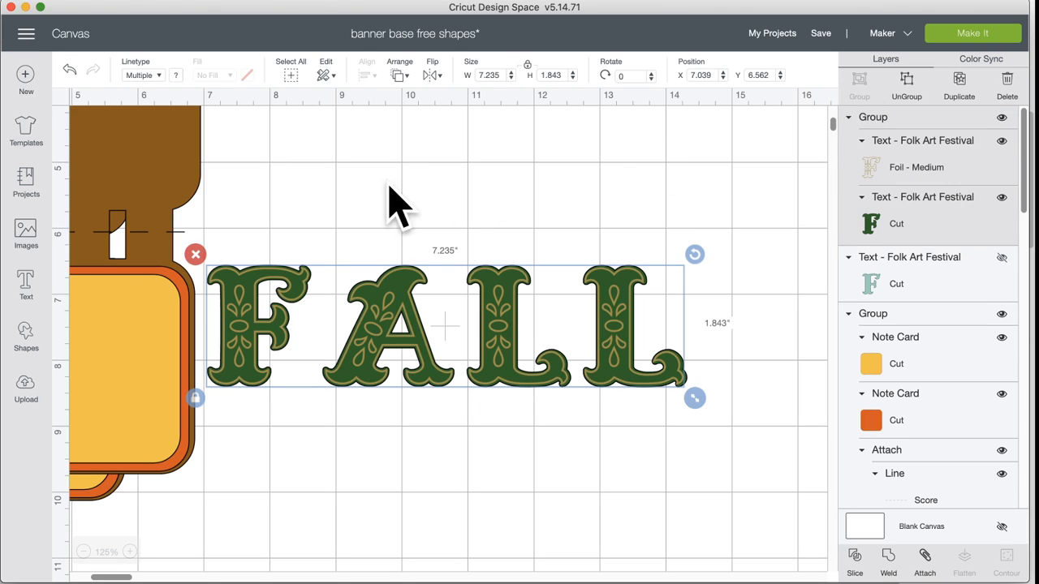
{"action": "left_click", "coordinate": [285, 255]}
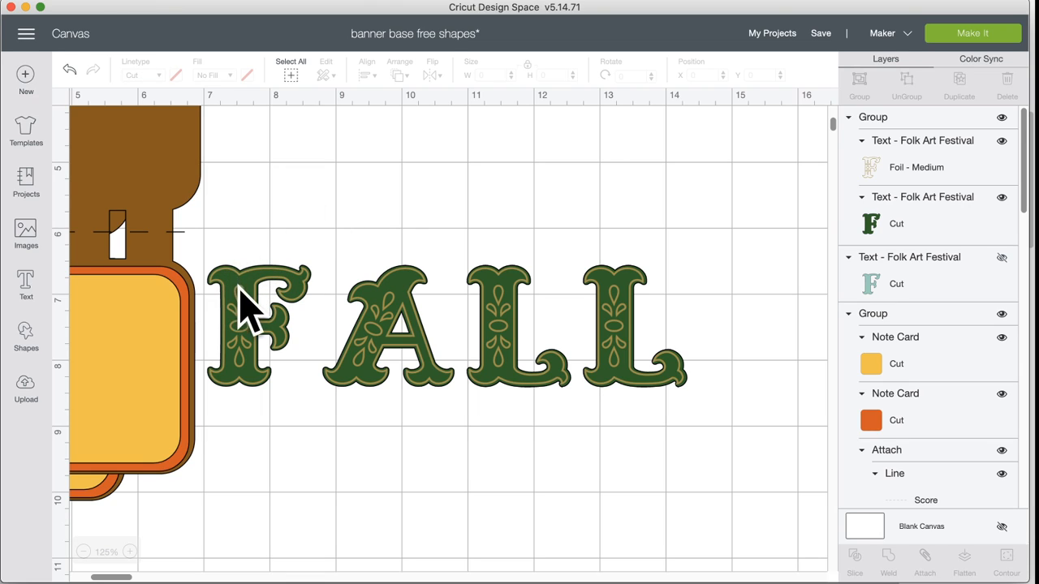
{"action": "left_click_drag", "start_coordinate": [263, 223], "coordinate": [271, 375]}
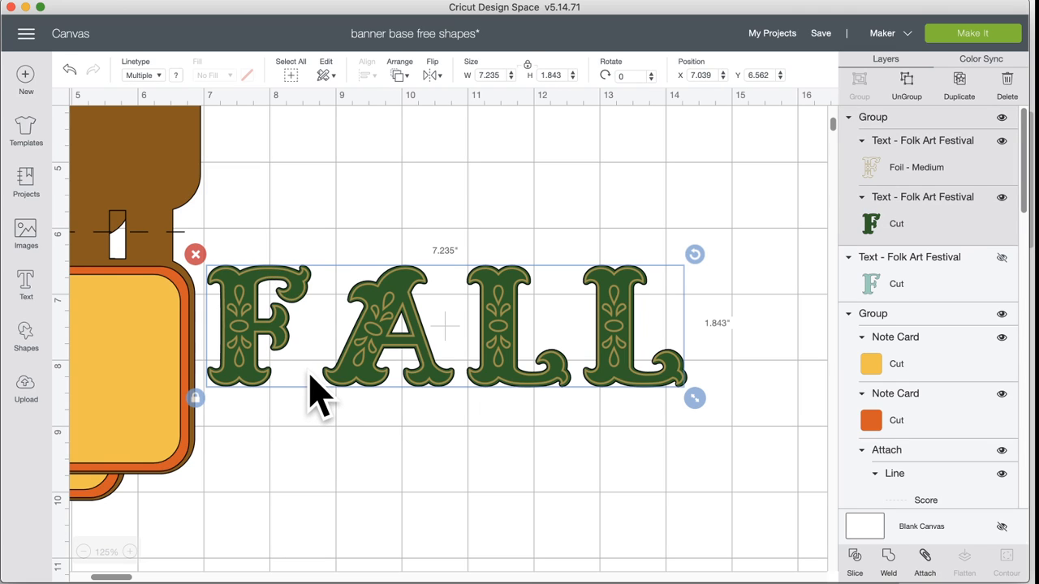
{"action": "left_click", "coordinate": [909, 85]}
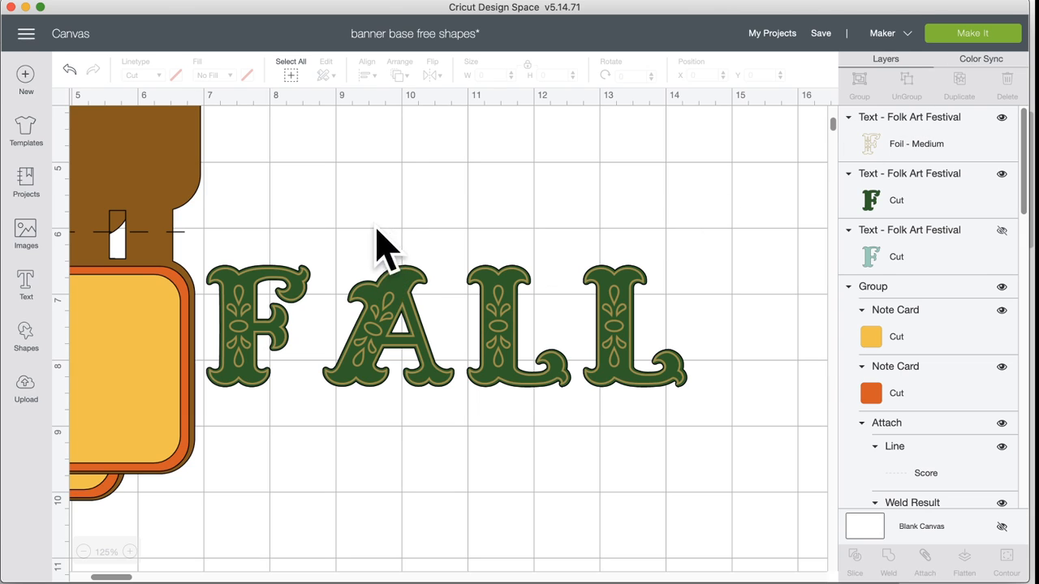
Try grouping the dark green A with the foil detail layer, and ungroup the pair
{"action": "left_click", "coordinate": [399, 375]}
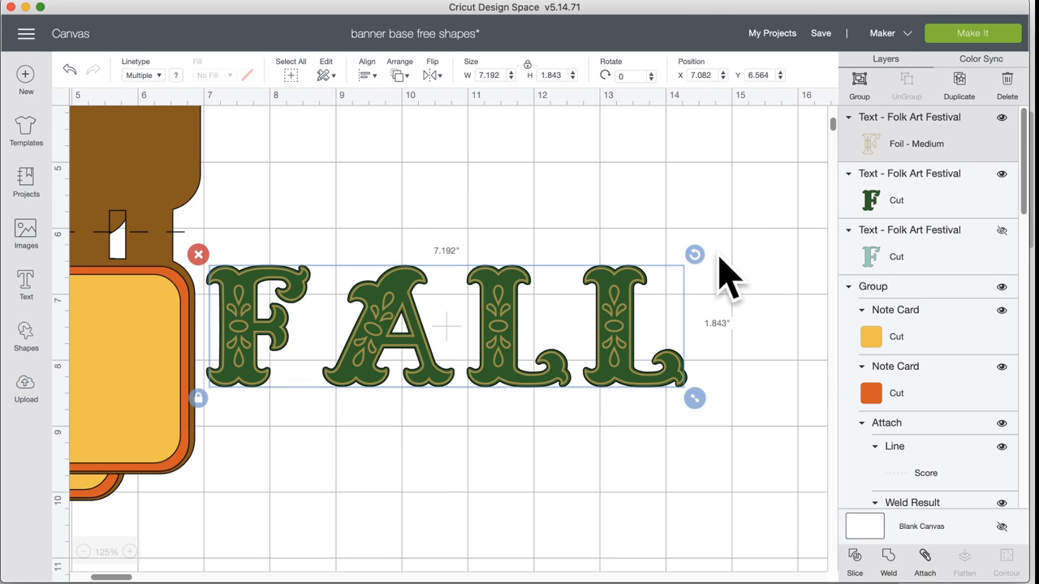
{"action": "left_click", "coordinate": [860, 85]}
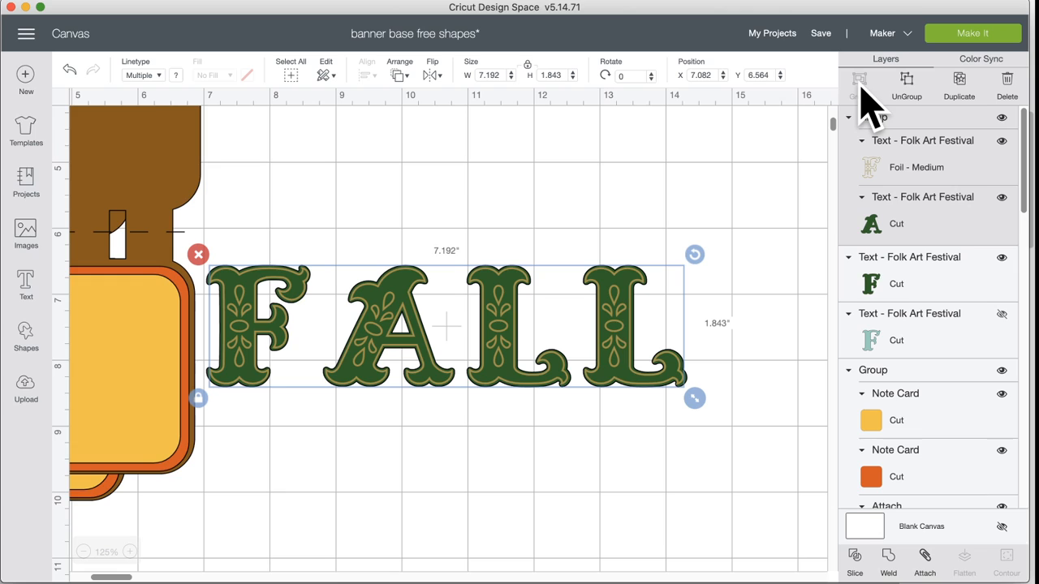
{"action": "left_click_drag", "start_coordinate": [518, 216], "coordinate": [495, 352]}
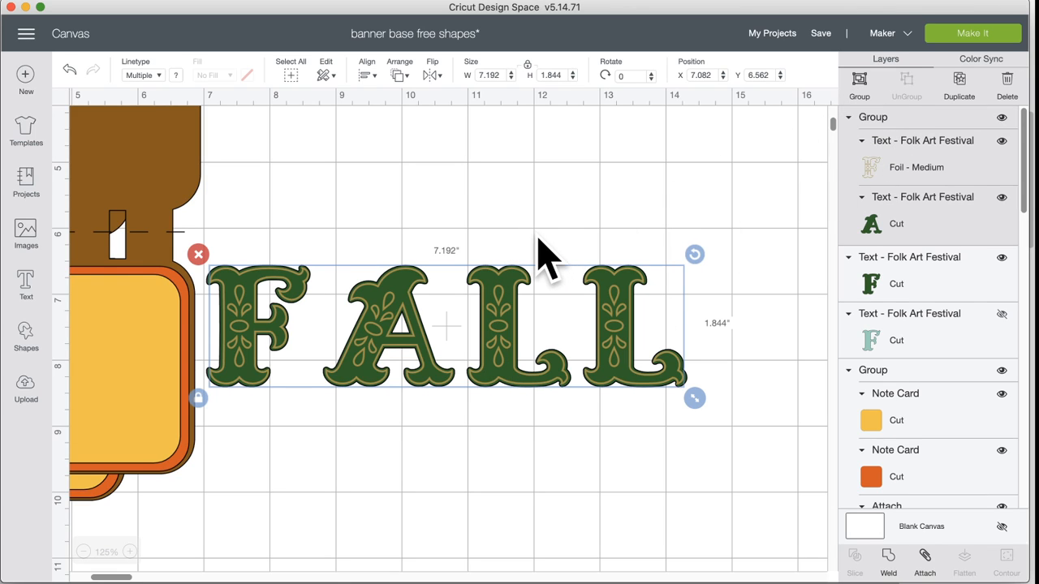
{"action": "left_click", "coordinate": [378, 243]}
{"action": "left_click", "coordinate": [381, 363]}
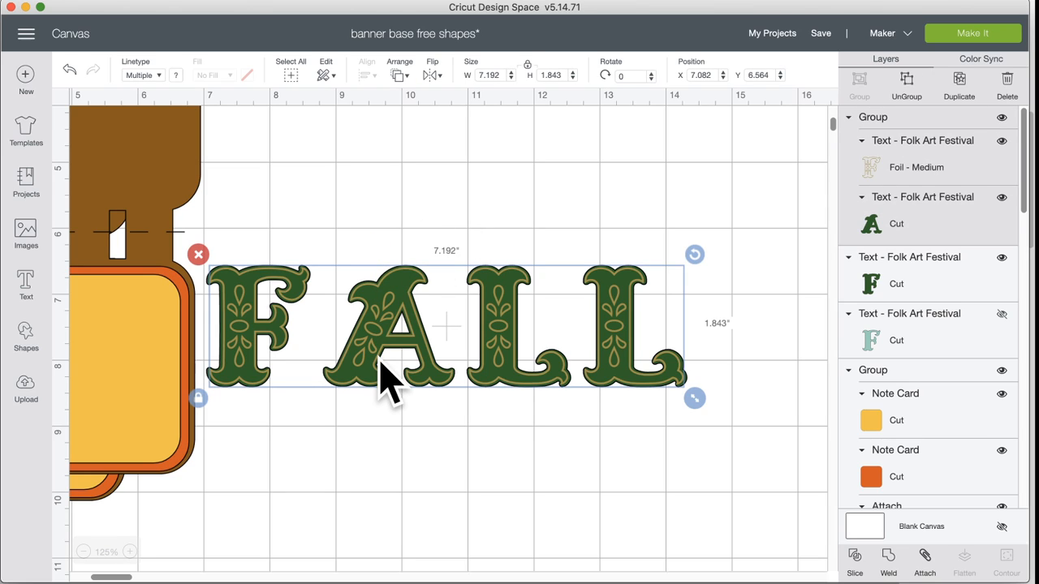
{"action": "left_click", "coordinate": [908, 89]}
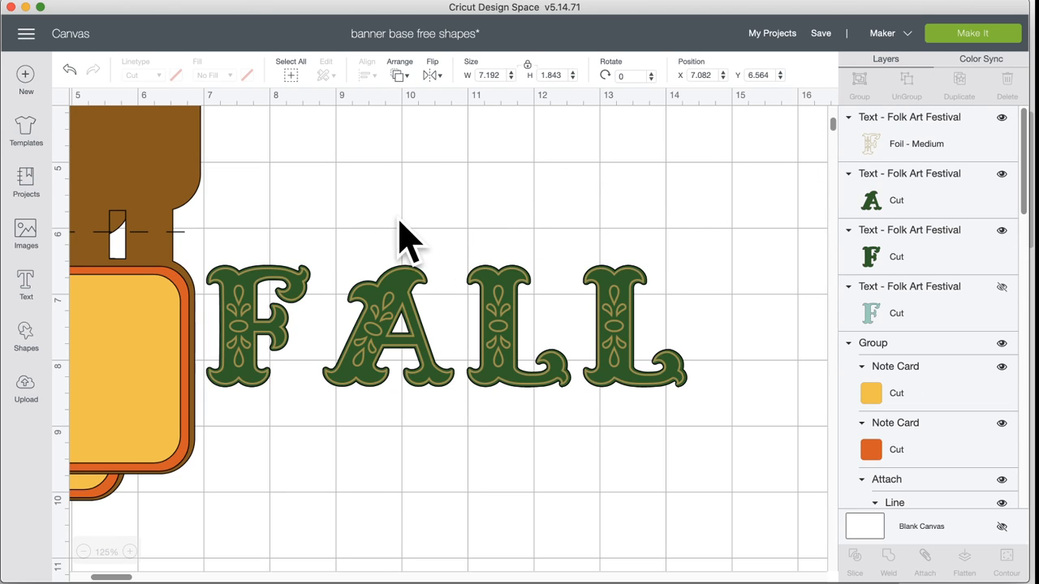
{"action": "left_click_drag", "start_coordinate": [399, 207], "coordinate": [421, 367]}
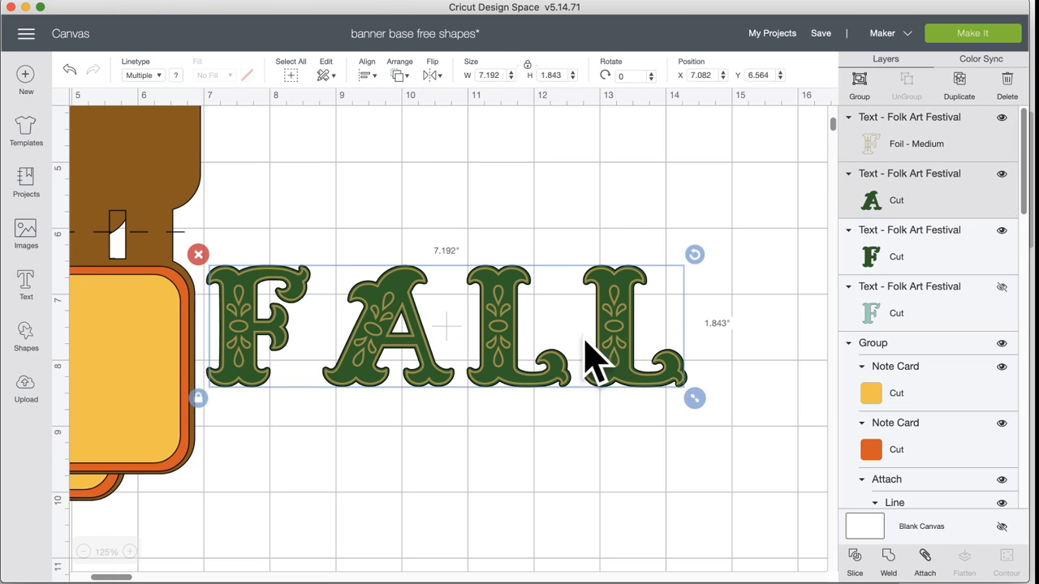
Ungroup the foil detail layer of FALL into individual letters
{"action": "left_click", "coordinate": [608, 220]}
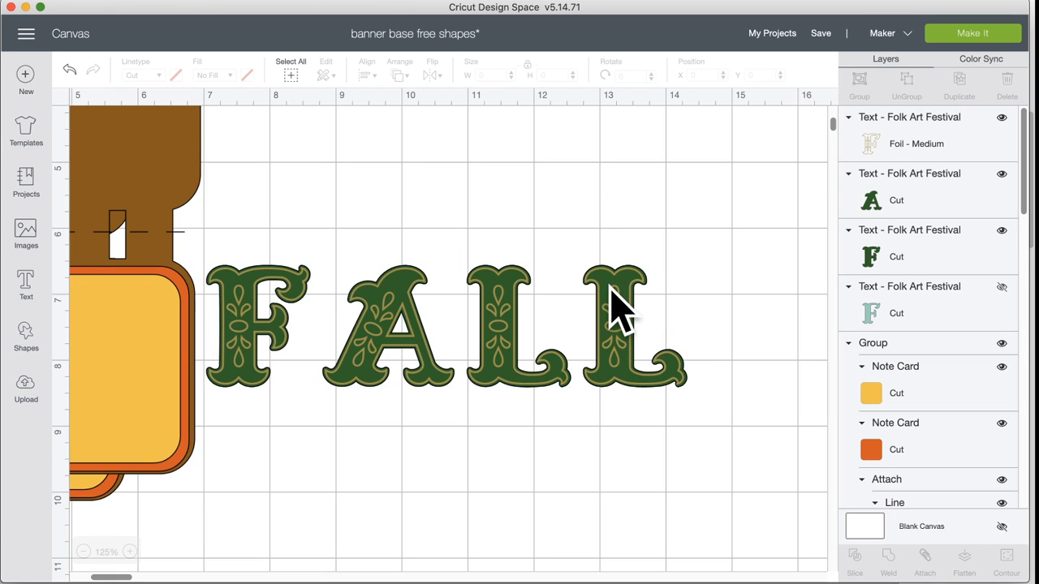
{"action": "left_click", "coordinate": [617, 307]}
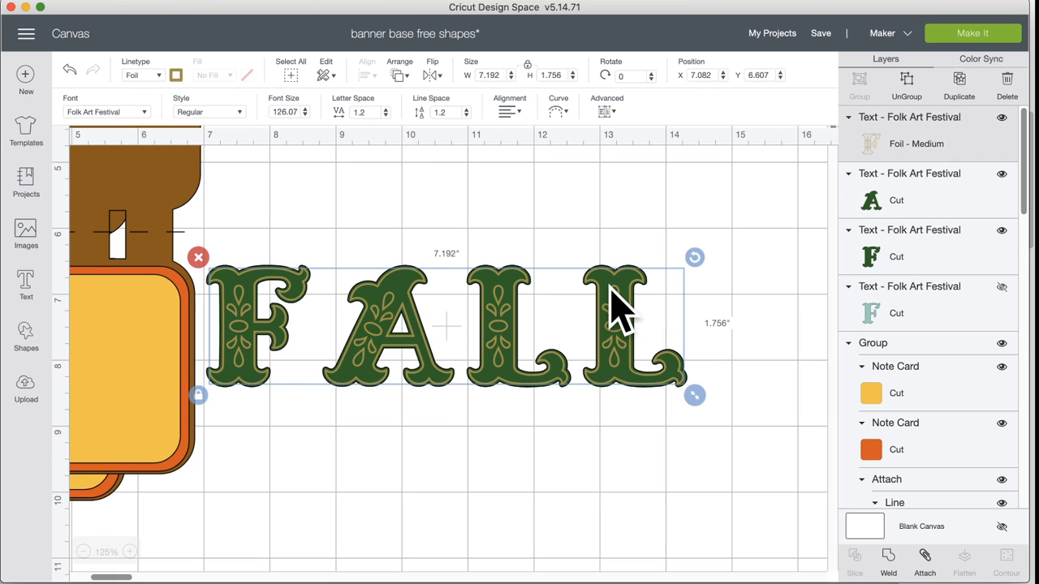
{"action": "left_click", "coordinate": [909, 81]}
Attach each dark green letter of FALL to its own foil detail, one letter at a time
{"action": "left_click_drag", "start_coordinate": [591, 179], "coordinate": [638, 355]}
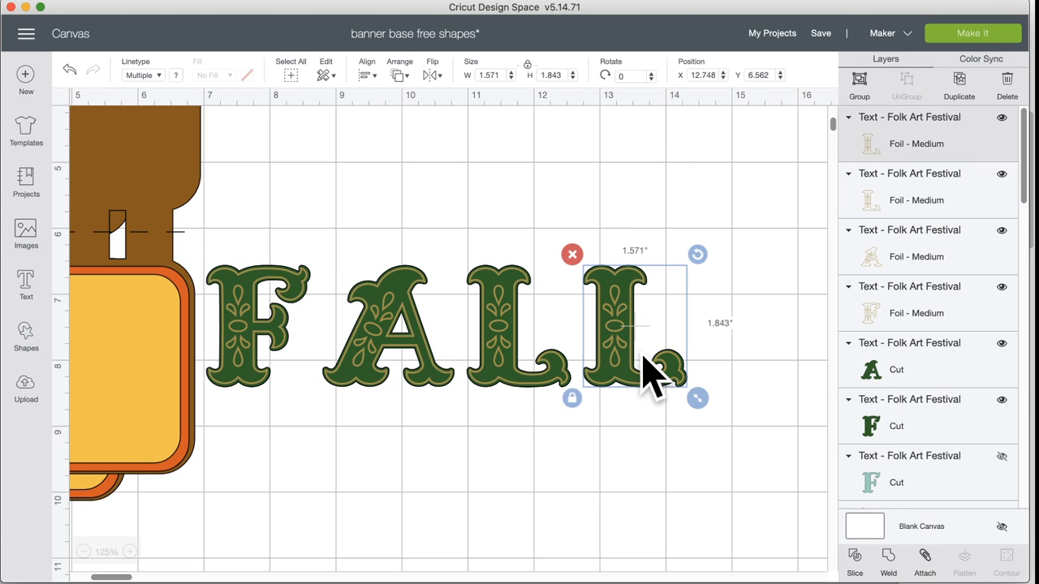
{"action": "left_click", "coordinate": [926, 572]}
{"action": "left_click_drag", "start_coordinate": [465, 220], "coordinate": [552, 377]}
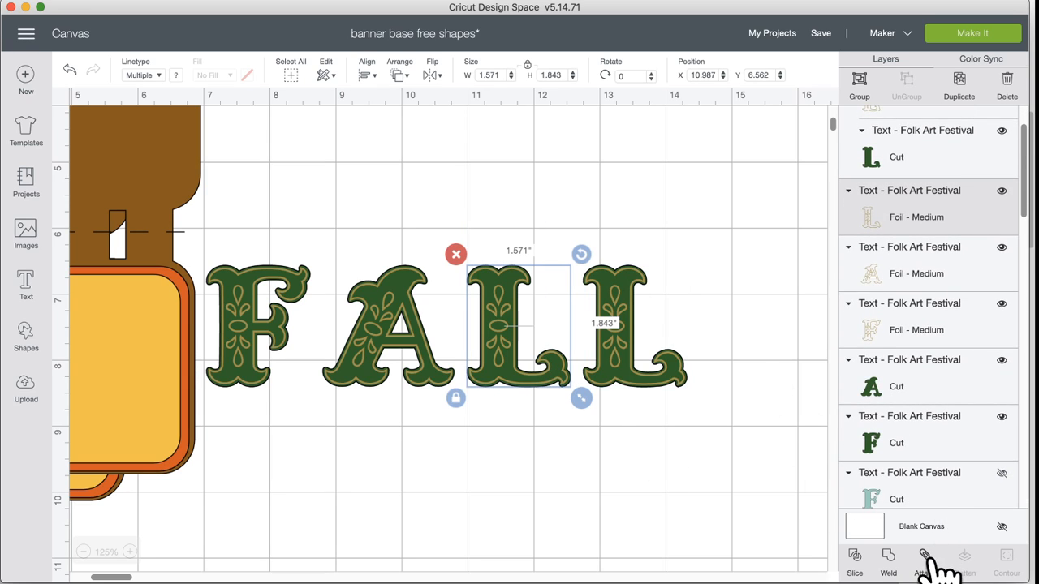
{"action": "left_click_drag", "start_coordinate": [365, 229], "coordinate": [429, 395]}
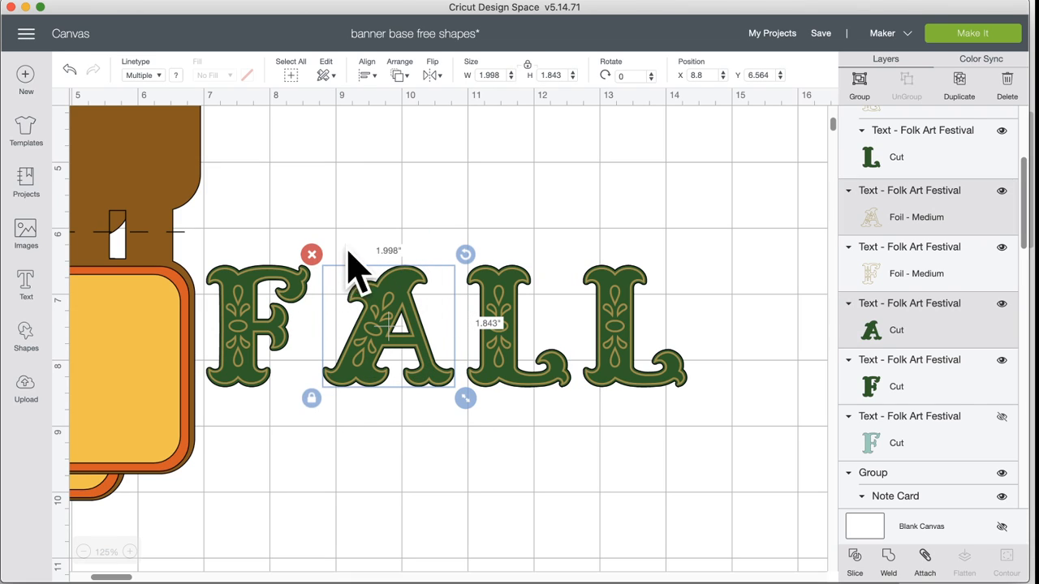
{"action": "left_click", "coordinate": [926, 564]}
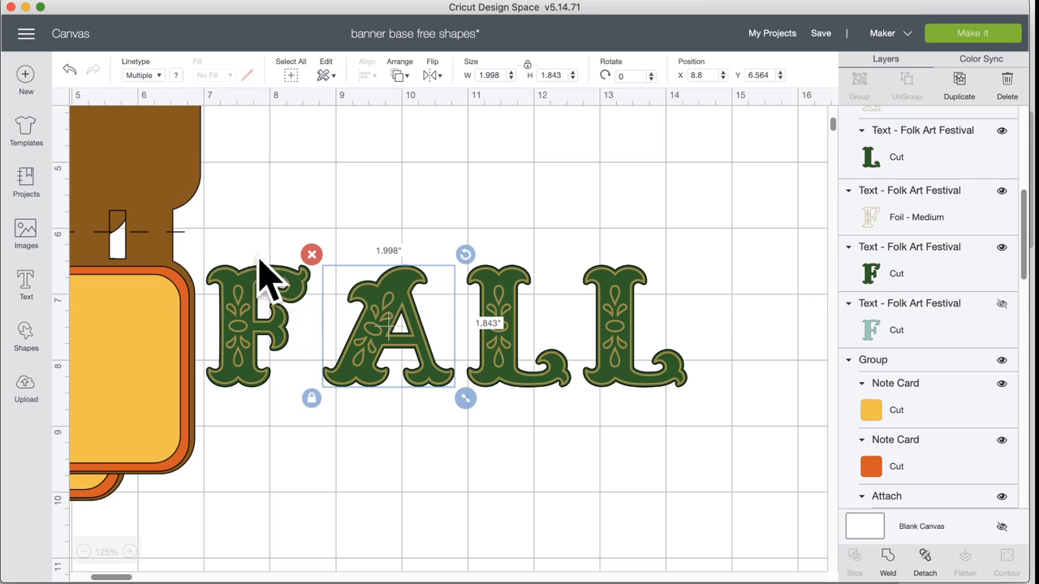
{"action": "left_click_drag", "start_coordinate": [214, 225], "coordinate": [268, 345]}
{"action": "left_click", "coordinate": [268, 348]}
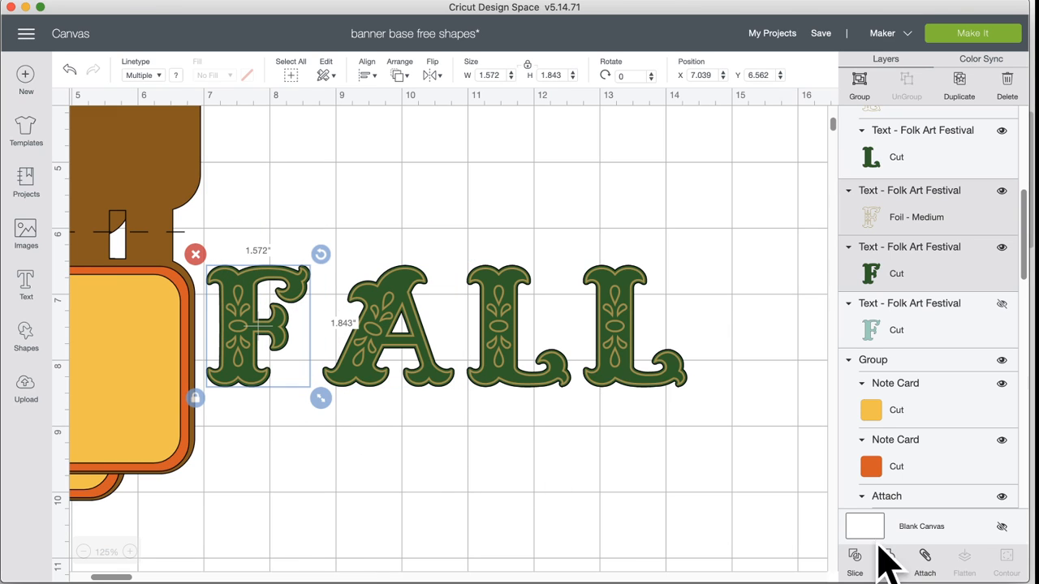
{"action": "left_click", "coordinate": [927, 559]}
{"action": "left_click", "coordinate": [357, 455]}
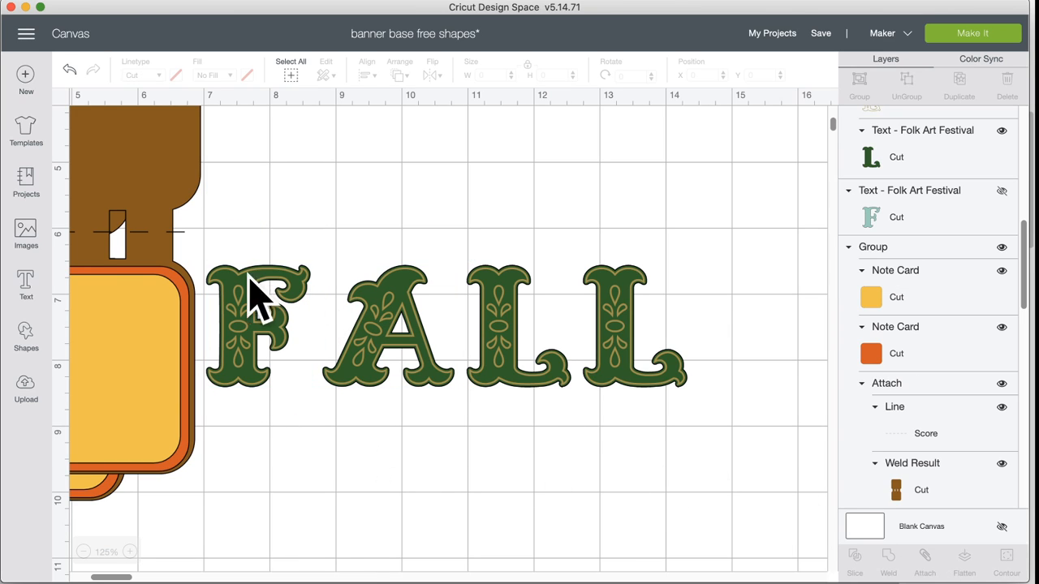
Shift the attached F and A slightly, and move the first L to X 11.009, Y 6.729
{"action": "left_click_drag", "start_coordinate": [260, 344], "coordinate": [274, 352]}
{"action": "left_click_drag", "start_coordinate": [412, 343], "coordinate": [410, 349]}
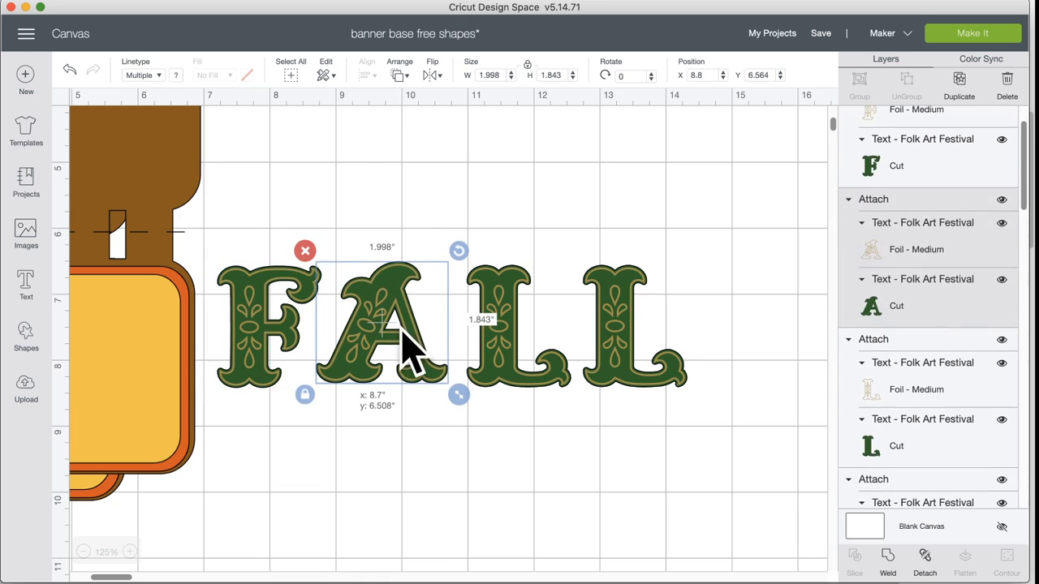
{"action": "left_click_drag", "start_coordinate": [514, 361], "coordinate": [524, 371]}
Place the attached F on the front banner tile at X 4.517, Y 7.15
{"action": "scroll", "coordinate": [260, 365], "scroll_direction": "left", "scroll_amount": 5}
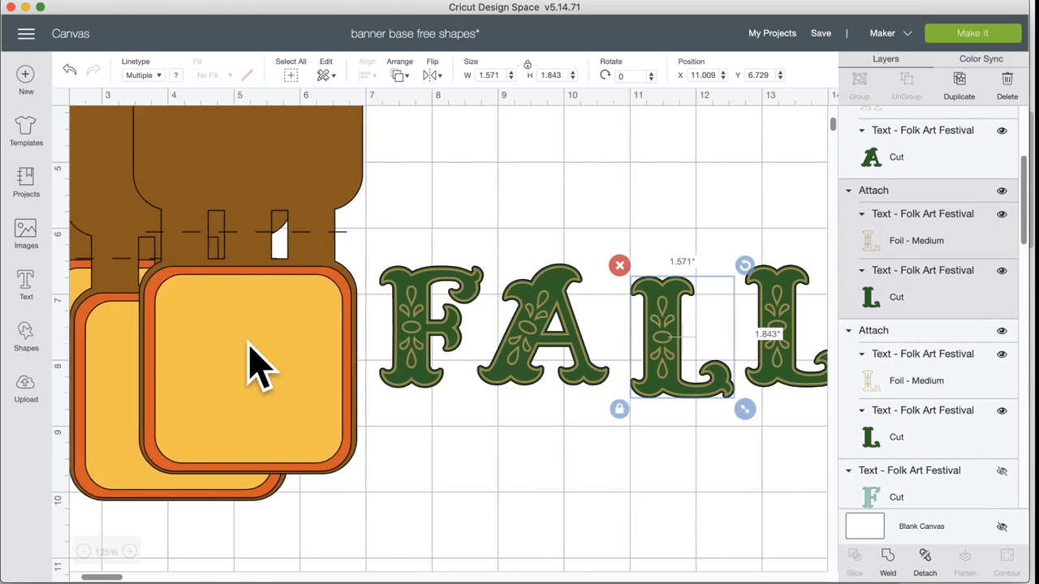
{"action": "scroll", "coordinate": [258, 369], "scroll_direction": "left", "scroll_amount": 3}
{"action": "left_click_drag", "start_coordinate": [532, 325], "coordinate": [359, 371]}
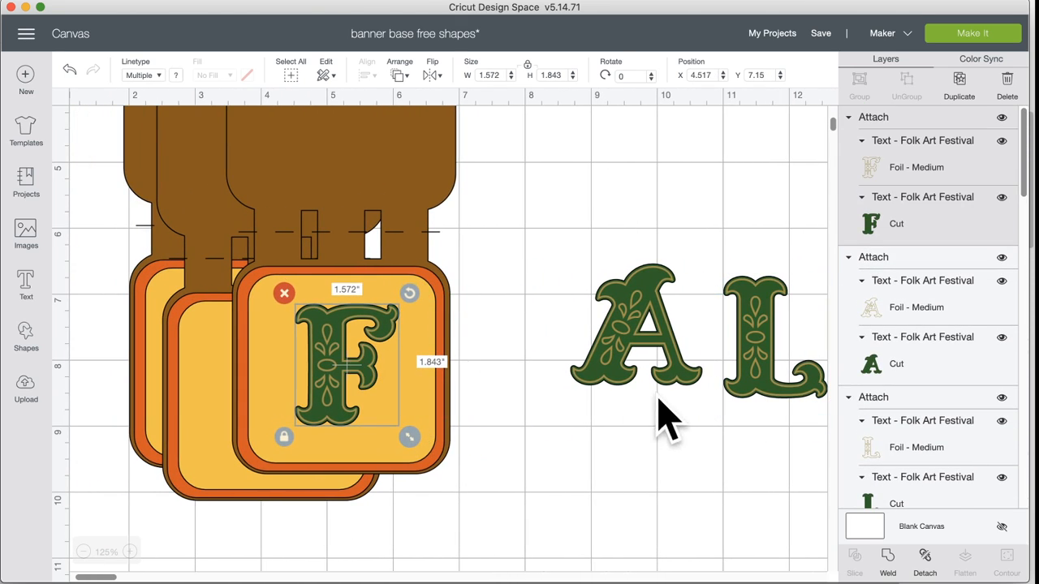
Move the attached A to X 7.567, Y 7.064 and change its foil detail to a Draw line in Candy Corn
{"action": "left_click_drag", "start_coordinate": [628, 351], "coordinate": [553, 389]}
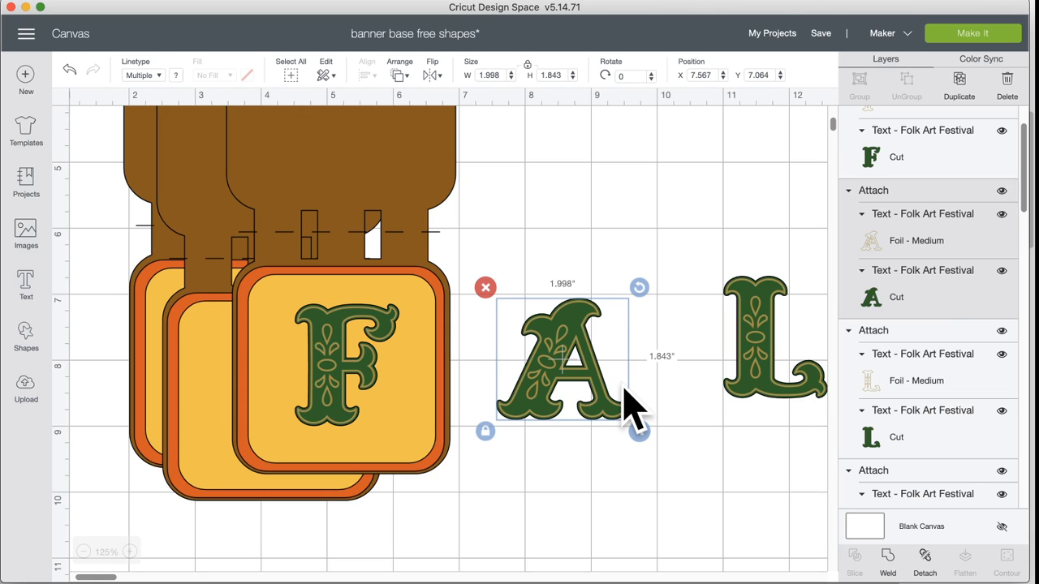
{"action": "left_click", "coordinate": [904, 244]}
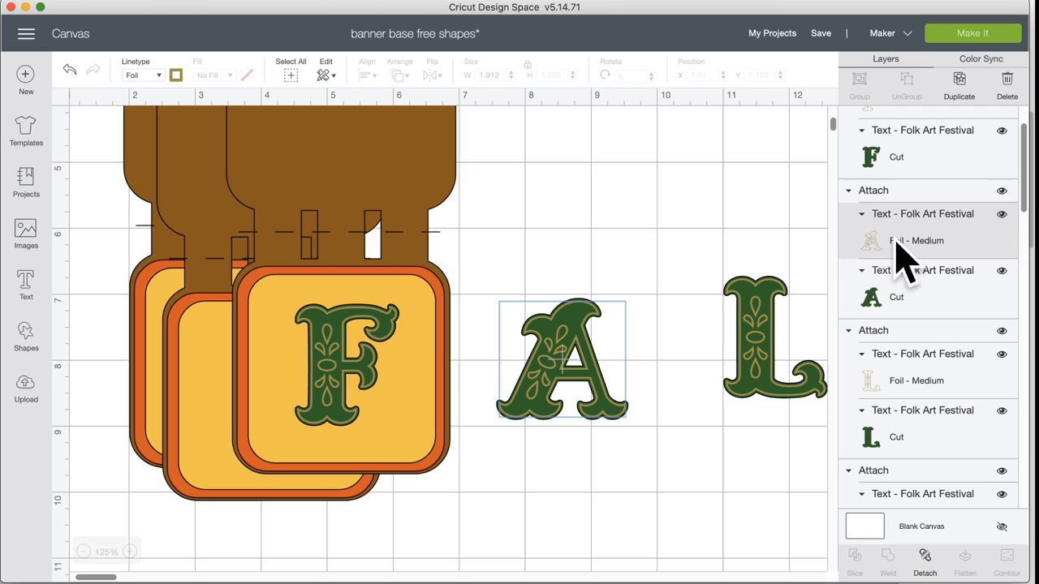
{"action": "left_click", "coordinate": [156, 74]}
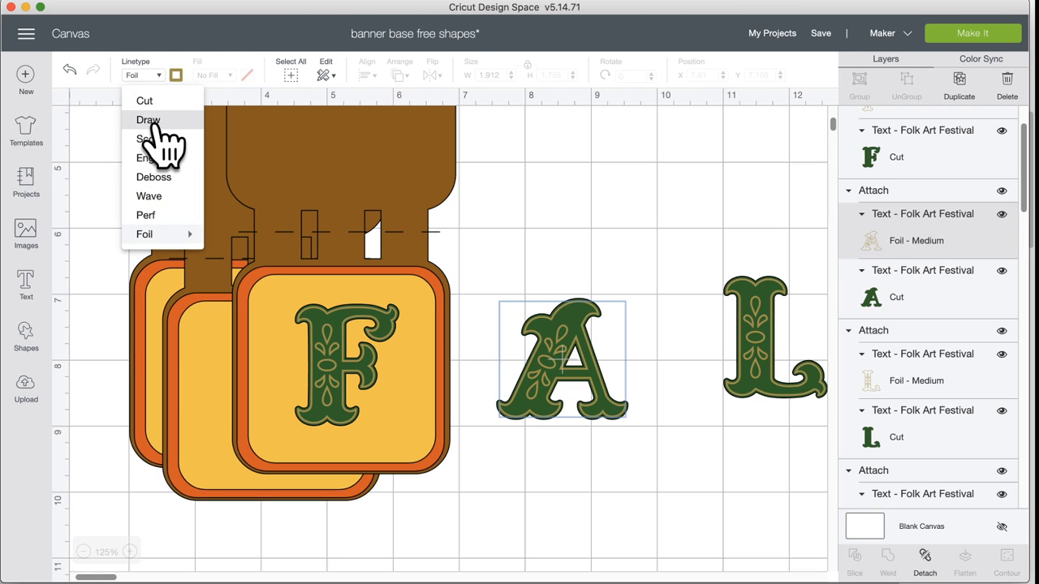
{"action": "left_click", "coordinate": [149, 121]}
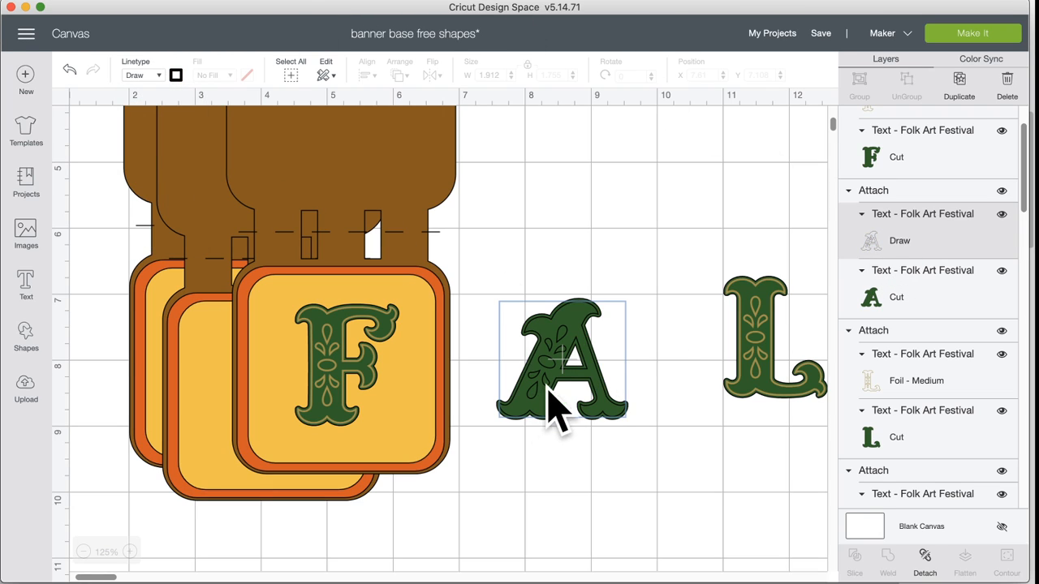
{"action": "left_click", "coordinate": [177, 76]}
{"action": "scroll", "coordinate": [238, 235], "scroll_direction": "down", "scroll_amount": 5}
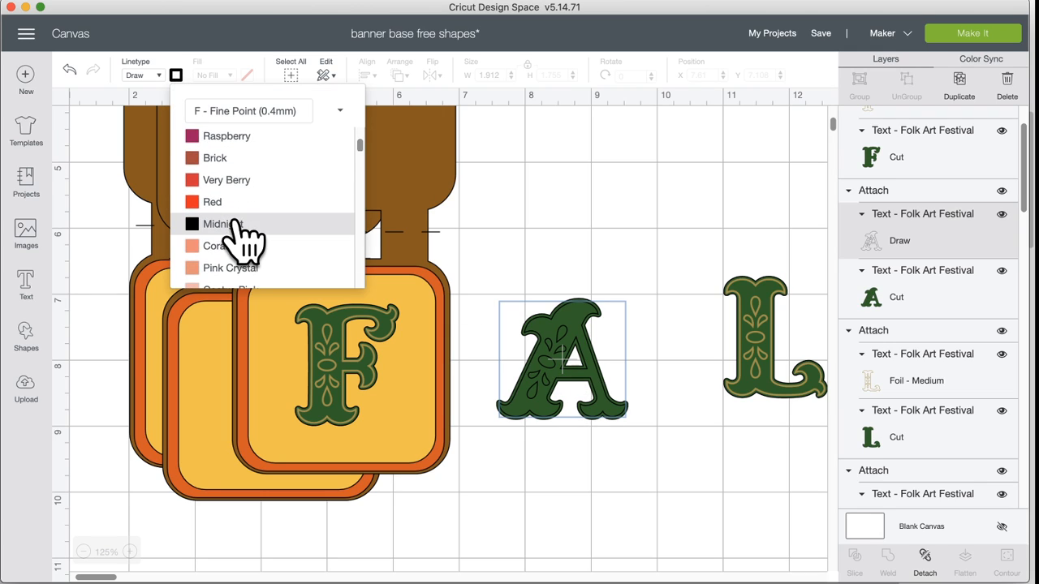
{"action": "scroll", "coordinate": [243, 237], "scroll_direction": "down", "scroll_amount": 8}
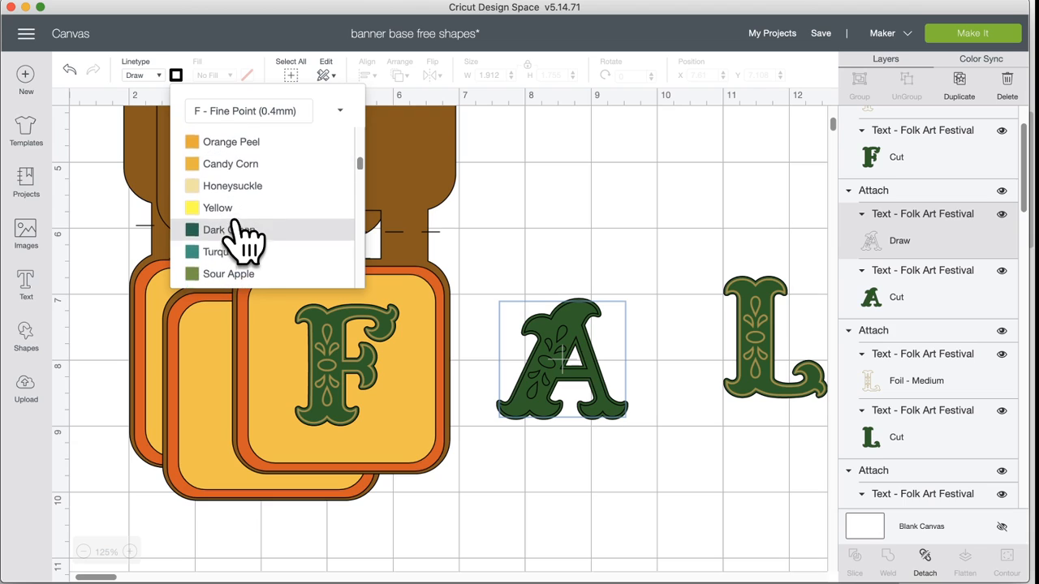
{"action": "scroll", "coordinate": [244, 234], "scroll_direction": "up", "scroll_amount": 2}
{"action": "left_click", "coordinate": [238, 201]}
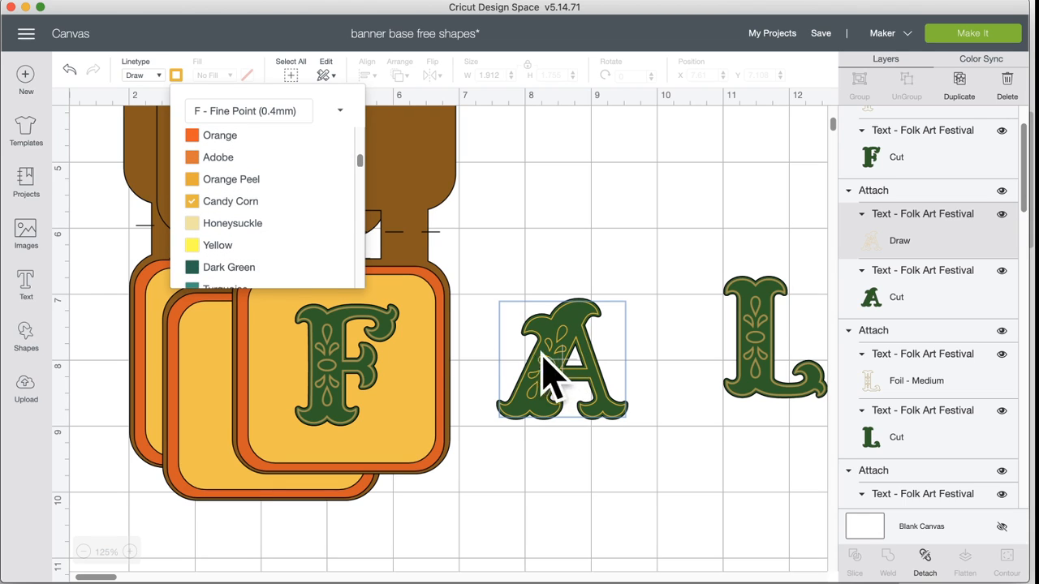
Change the foil detail of the attached F on the front banner tile to the Draw linetype
{"action": "left_click", "coordinate": [340, 380]}
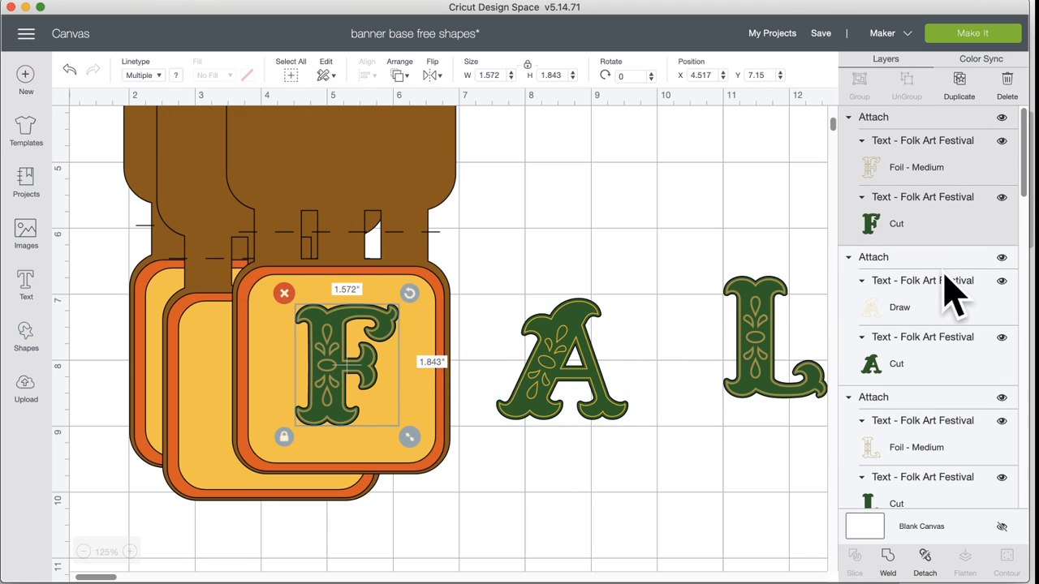
{"action": "left_click", "coordinate": [901, 169]}
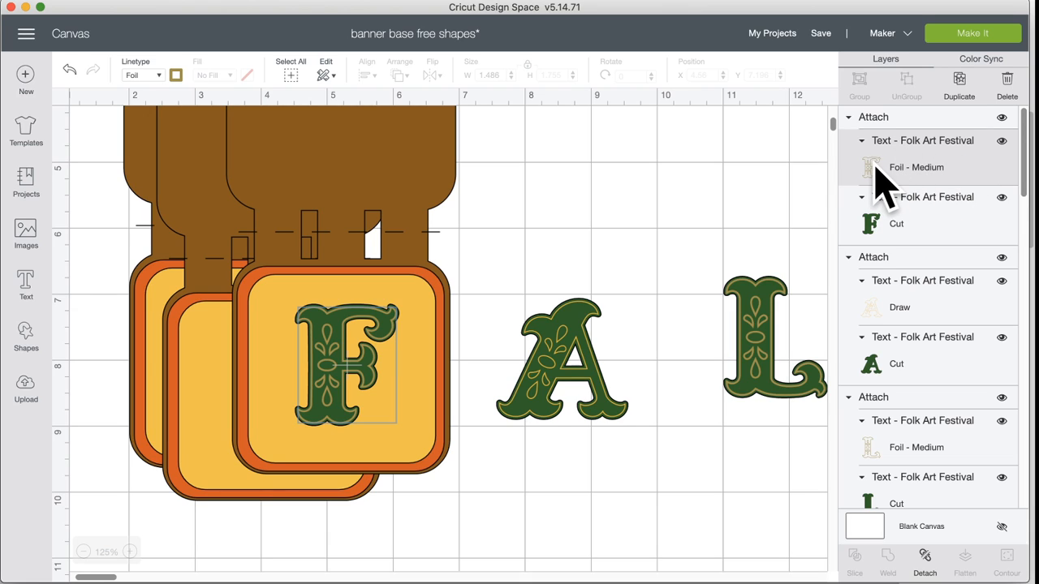
{"action": "left_click", "coordinate": [163, 75]}
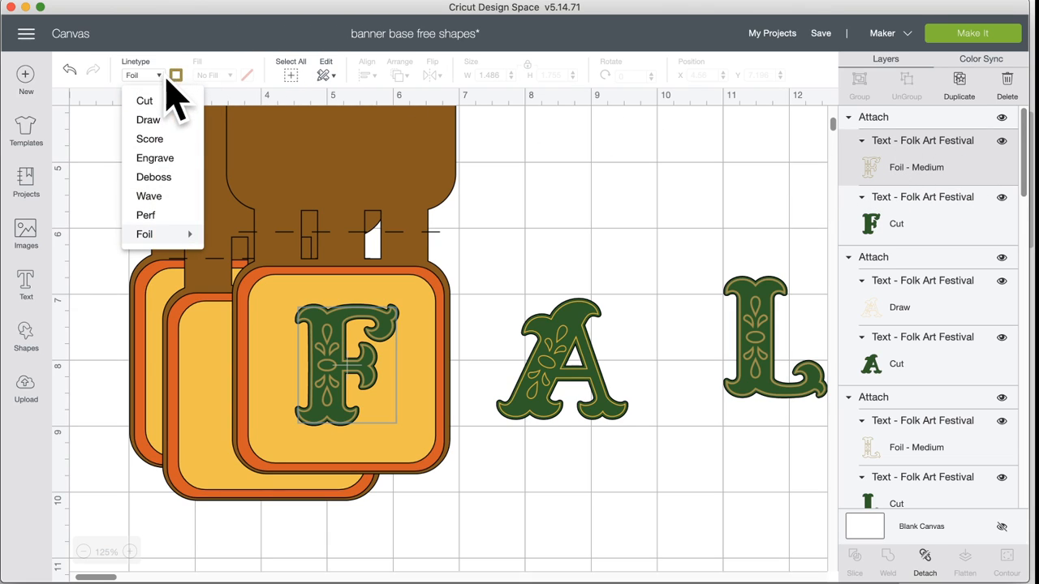
{"action": "left_click", "coordinate": [159, 119]}
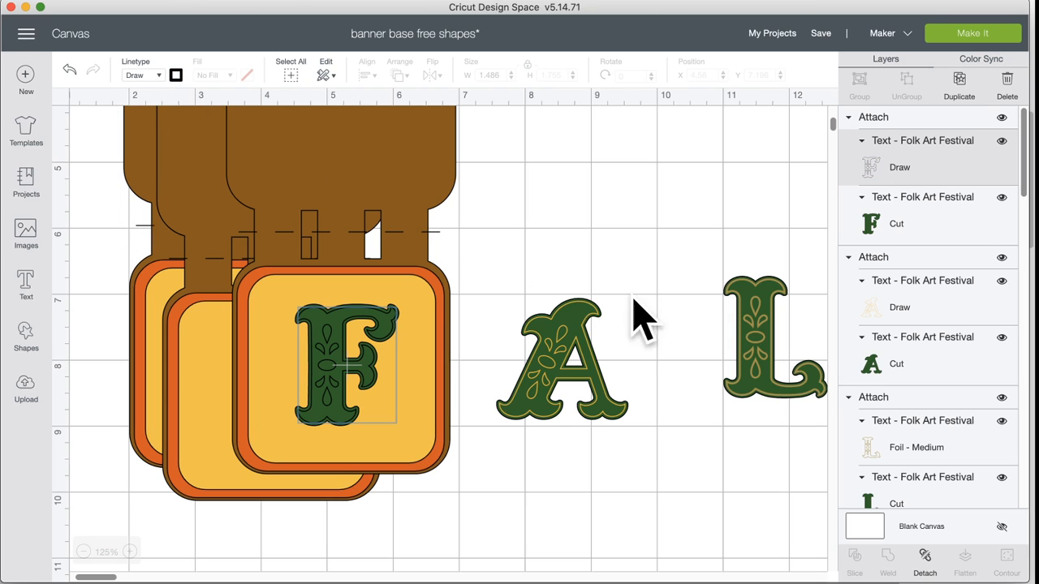
Change the first L's foil detail to a Draw line with the Candy Corn pen color
{"action": "left_click", "coordinate": [757, 313]}
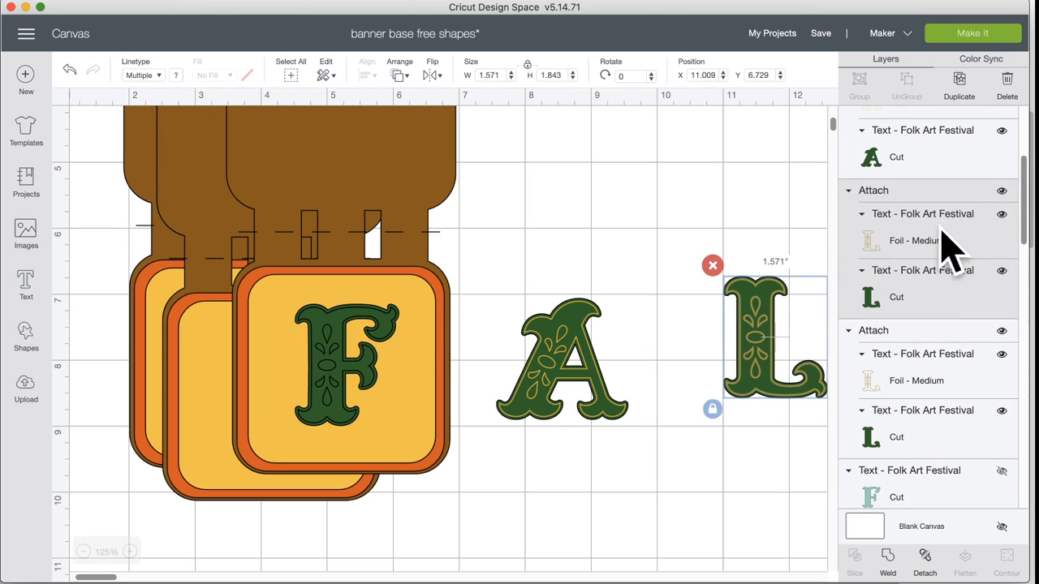
{"action": "left_click", "coordinate": [950, 243]}
{"action": "left_click", "coordinate": [158, 75]}
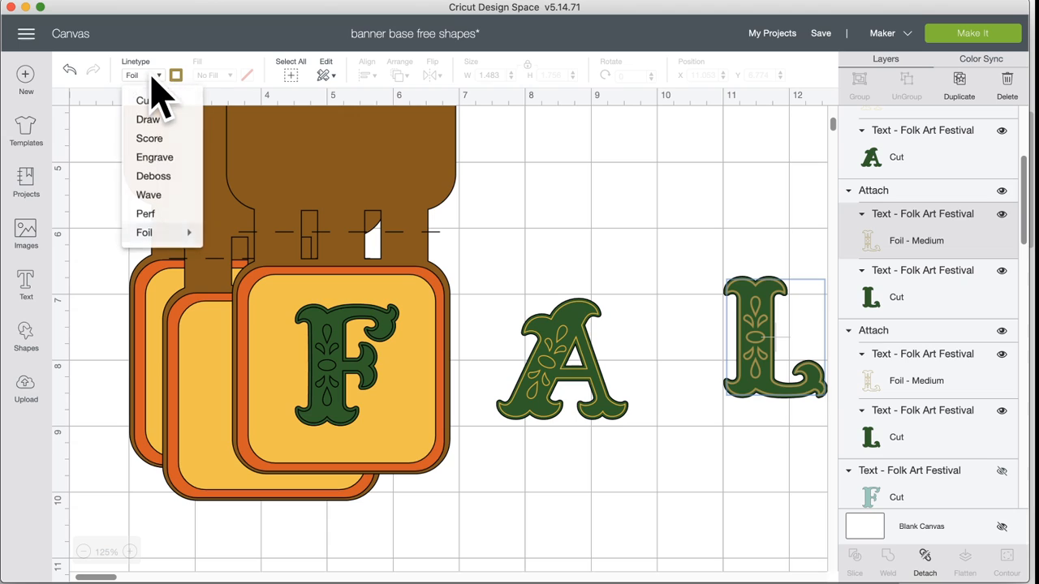
{"action": "left_click", "coordinate": [162, 119]}
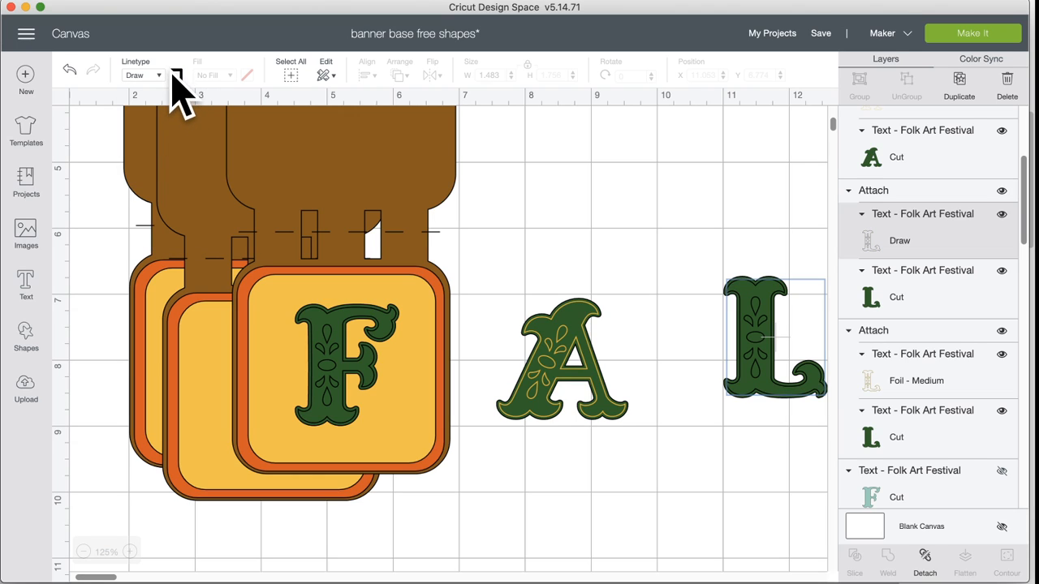
{"action": "left_click", "coordinate": [175, 75]}
{"action": "scroll", "coordinate": [242, 223], "scroll_direction": "down", "scroll_amount": 5}
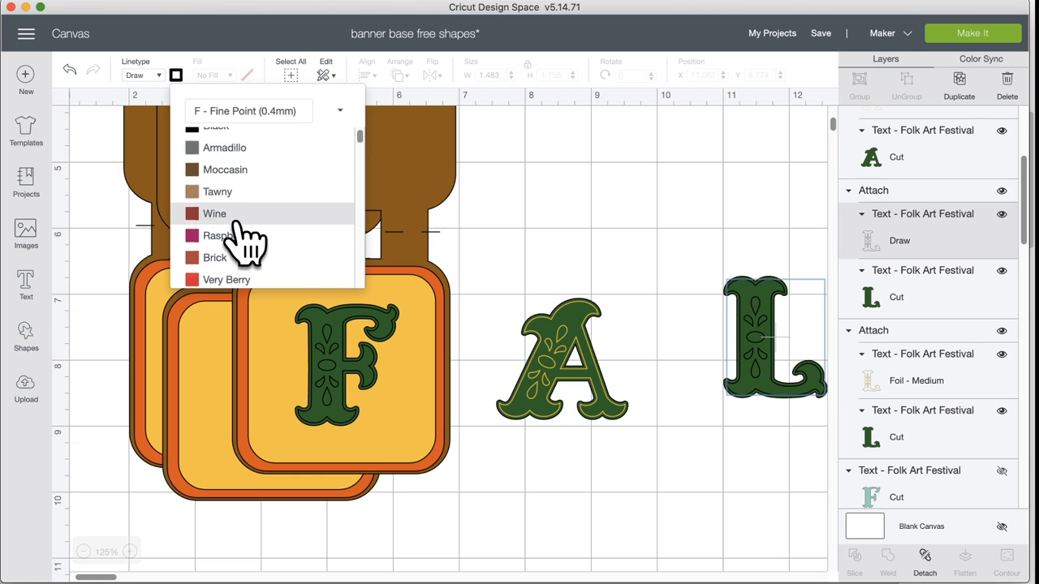
{"action": "scroll", "coordinate": [244, 236], "scroll_direction": "down", "scroll_amount": 3}
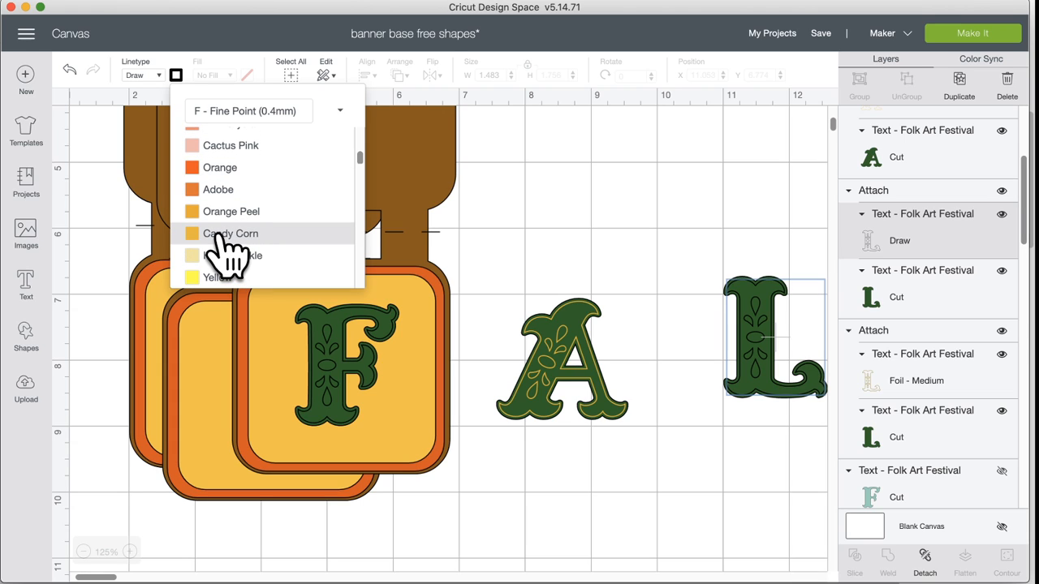
{"action": "left_click", "coordinate": [224, 235]}
{"action": "left_click", "coordinate": [696, 244]}
Change the second L's foil detail to a Draw line with the Candy Corn pen color
{"action": "scroll", "coordinate": [650, 292], "scroll_direction": "right", "scroll_amount": 5}
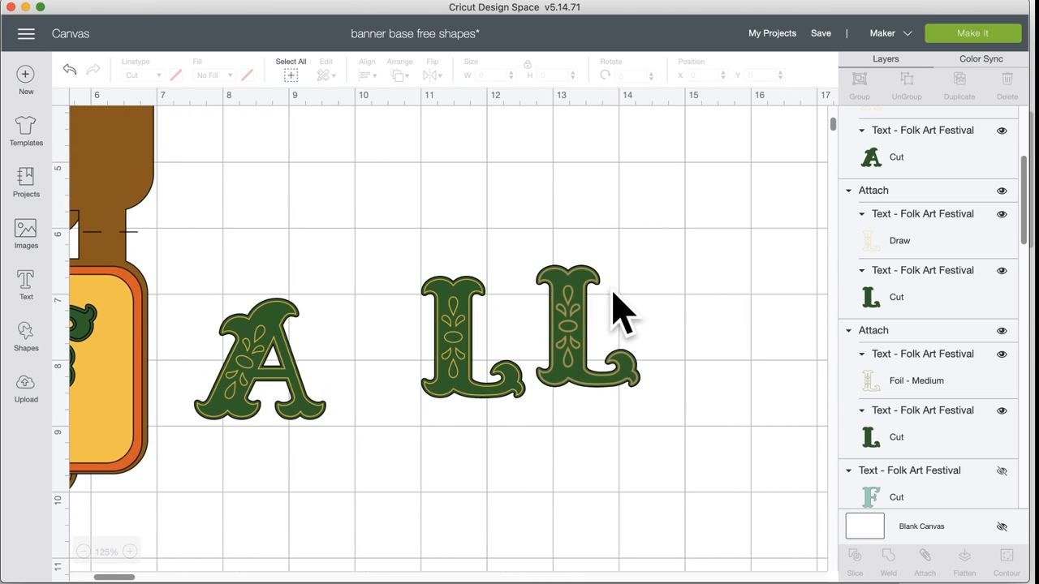
{"action": "left_click", "coordinate": [580, 305]}
{"action": "scroll", "coordinate": [1004, 290], "scroll_direction": "down", "scroll_amount": 3}
{"action": "left_click", "coordinate": [893, 258]}
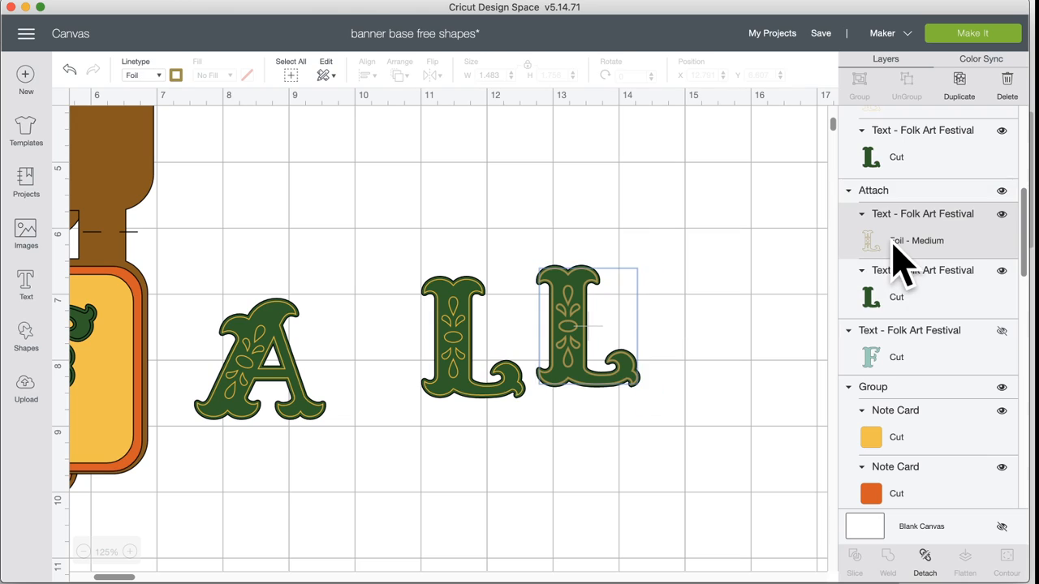
{"action": "left_click", "coordinate": [154, 76]}
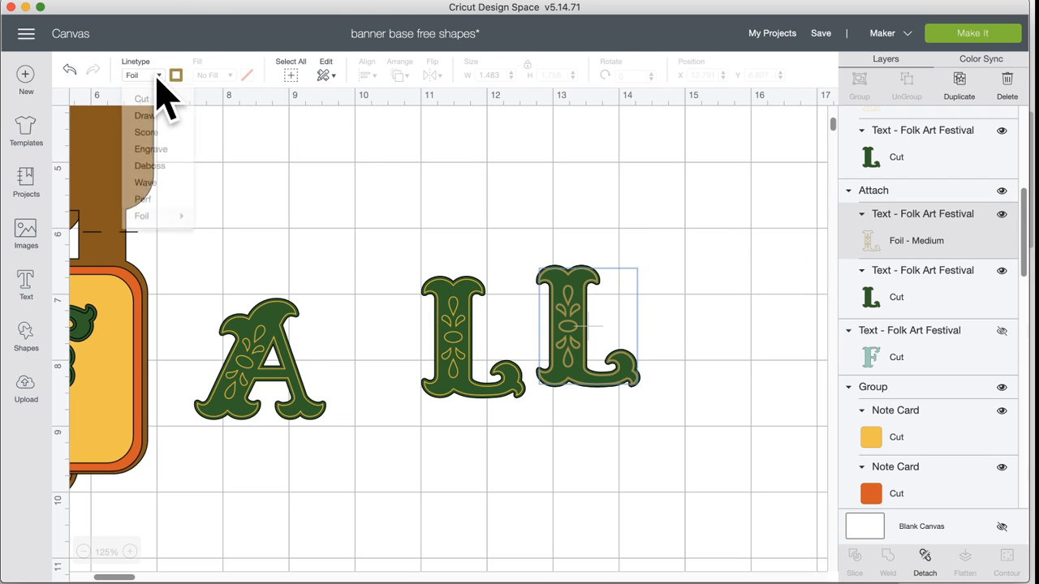
{"action": "left_click", "coordinate": [162, 122]}
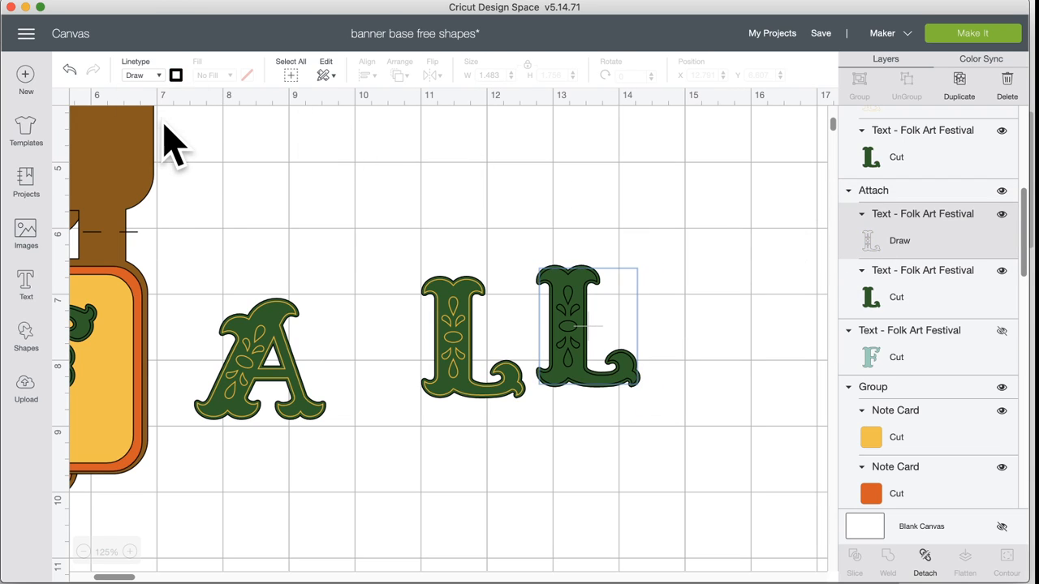
{"action": "left_click", "coordinate": [175, 75]}
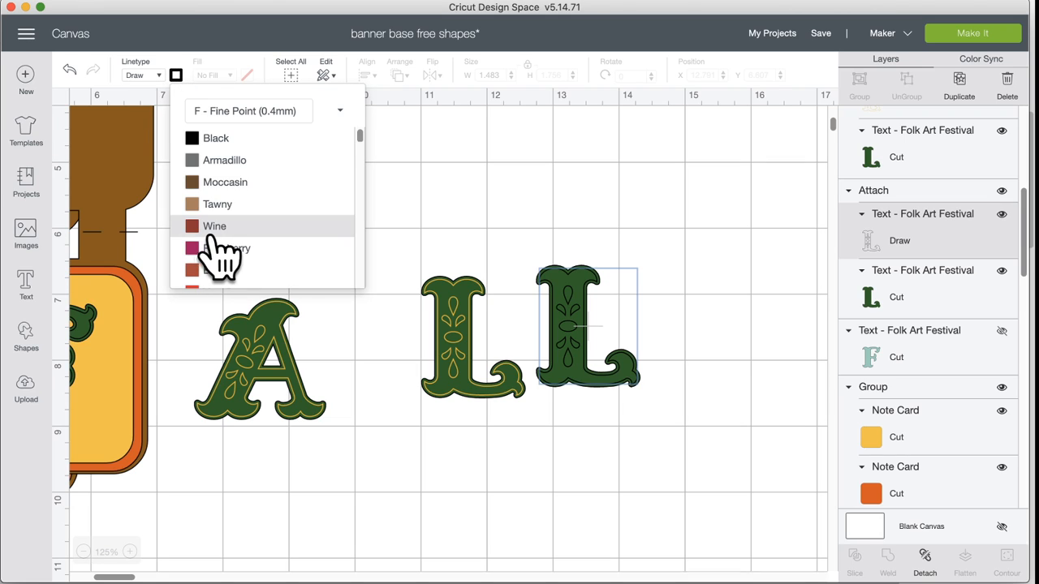
{"action": "scroll", "coordinate": [219, 256], "scroll_direction": "down", "scroll_amount": 6}
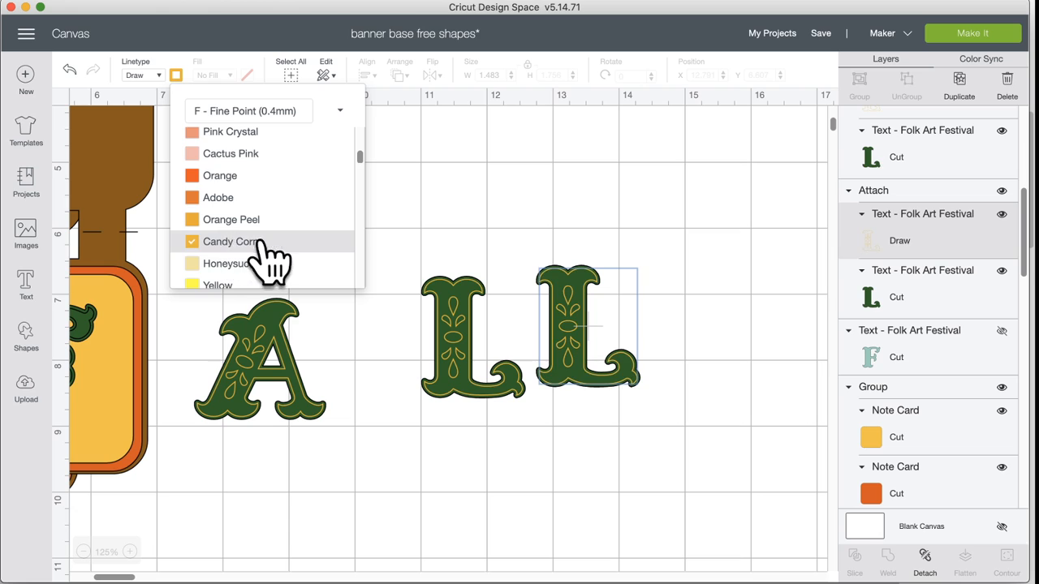
{"action": "left_click", "coordinate": [235, 252]}
Apply the Draw linetype to the entire attached second L, covering both its detail and letter layers
{"action": "mouse_move", "coordinate": [518, 209]}
{"action": "left_mouse_down"}
{"action": "mouse_move", "coordinate": [610, 314]}
{"action": "mouse_move", "coordinate": [638, 365]}
{"action": "left_mouse_up"}
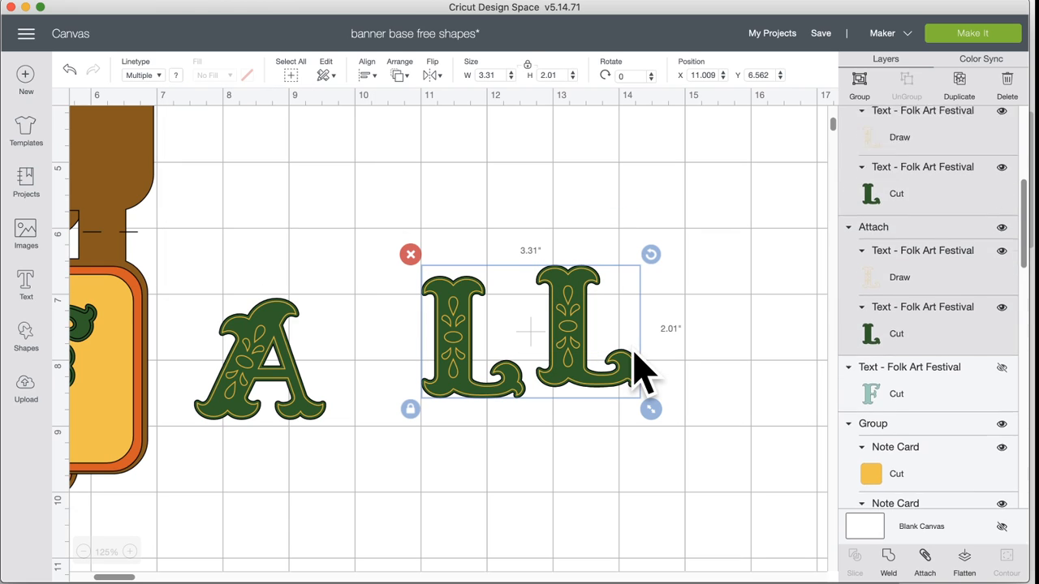
{"action": "left_click", "coordinate": [614, 227]}
{"action": "left_click", "coordinate": [598, 351]}
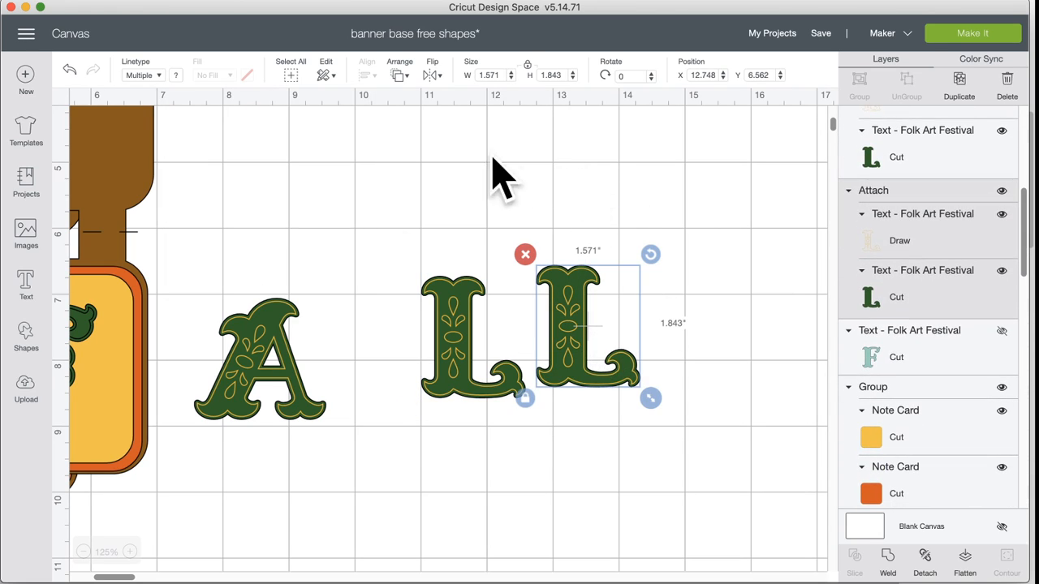
{"action": "left_click", "coordinate": [158, 75]}
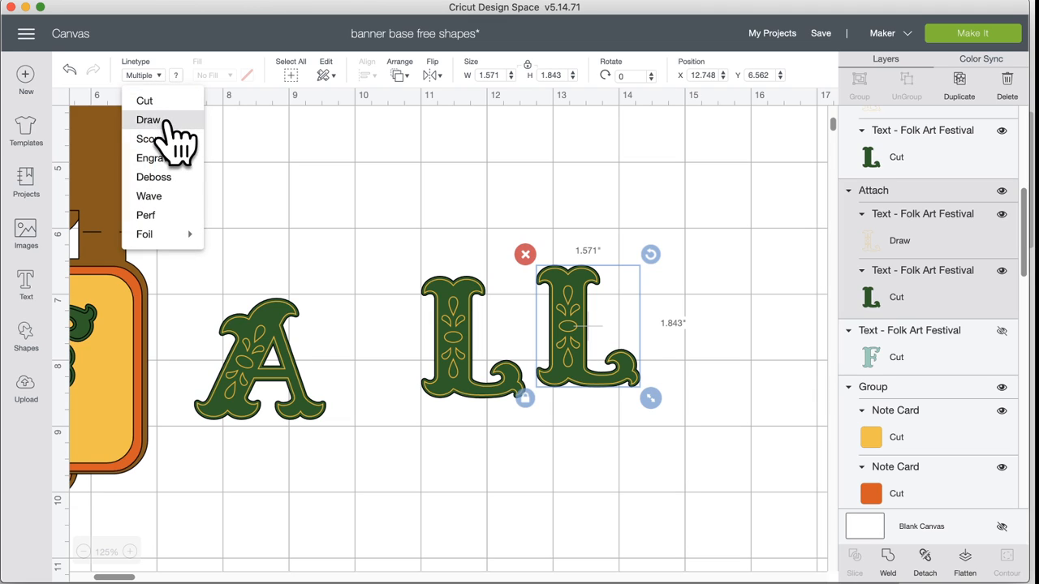
{"action": "left_click", "coordinate": [148, 119]}
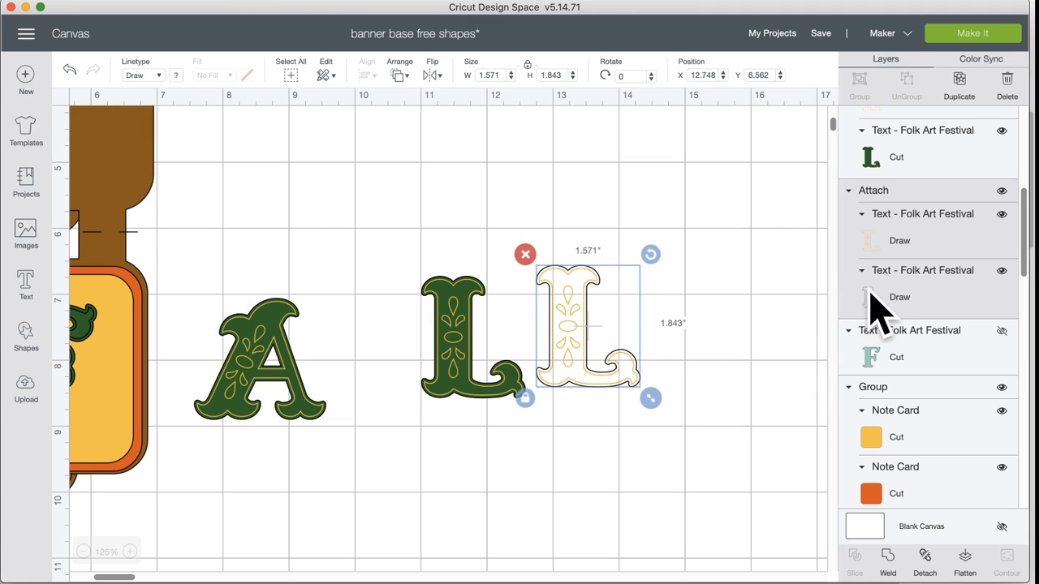
Set the second L's base letter layer back to Cut with the dark green material color
{"action": "left_click", "coordinate": [897, 304]}
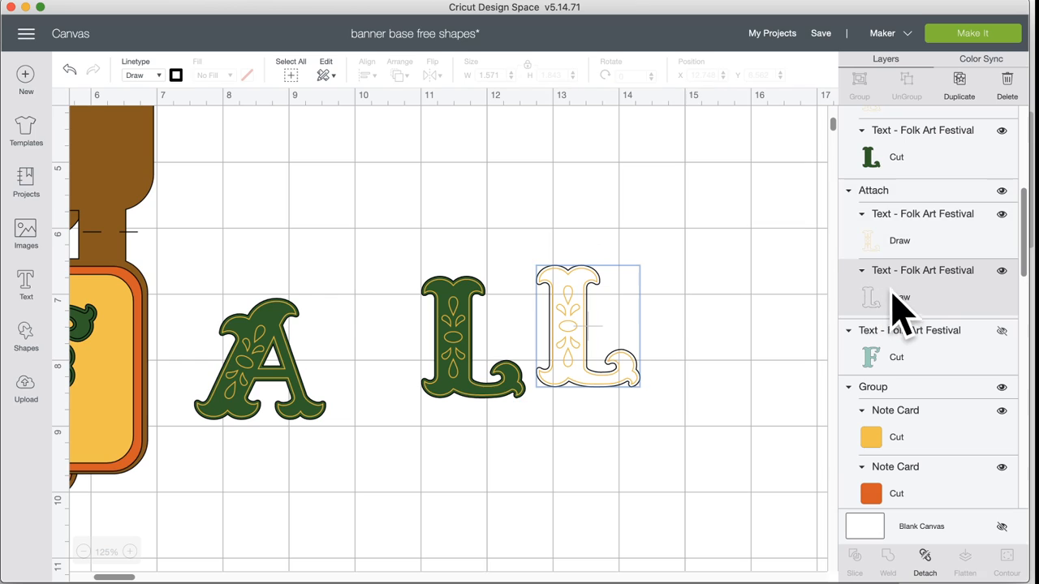
{"action": "left_click", "coordinate": [153, 76]}
{"action": "left_click", "coordinate": [151, 97]}
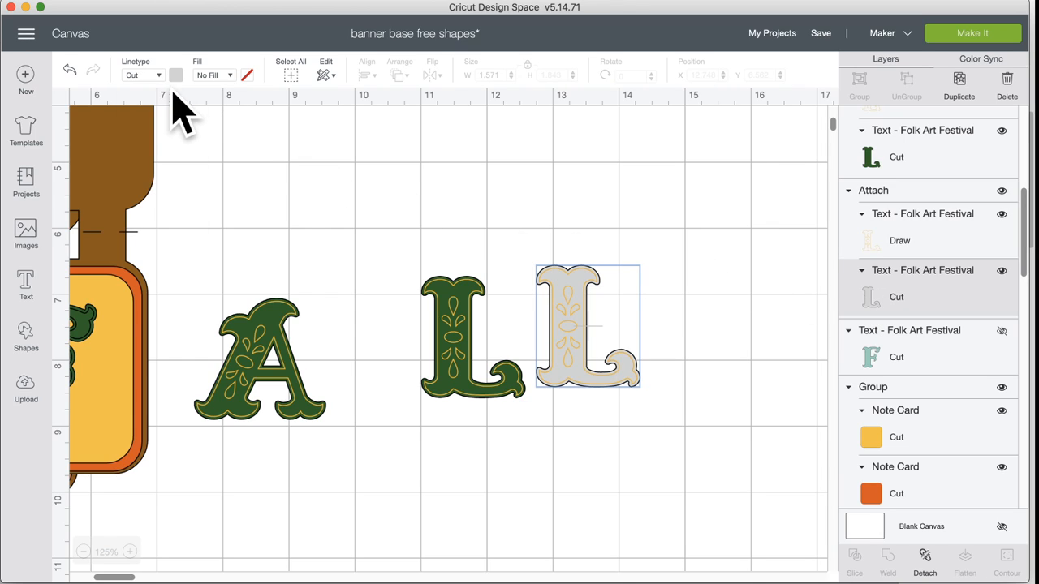
{"action": "left_click", "coordinate": [176, 75]}
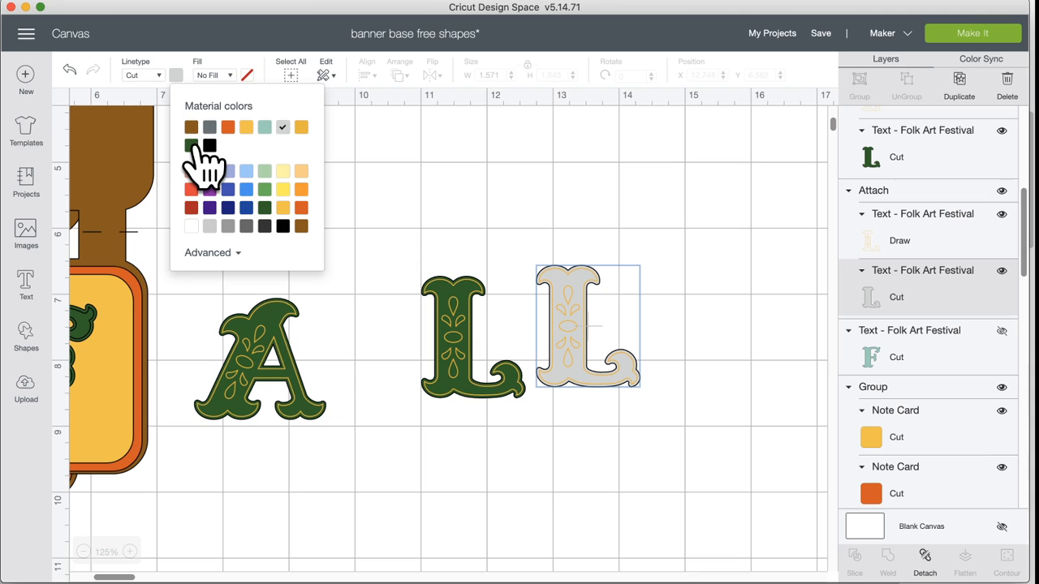
{"action": "left_click", "coordinate": [192, 144]}
{"action": "left_click", "coordinate": [430, 186]}
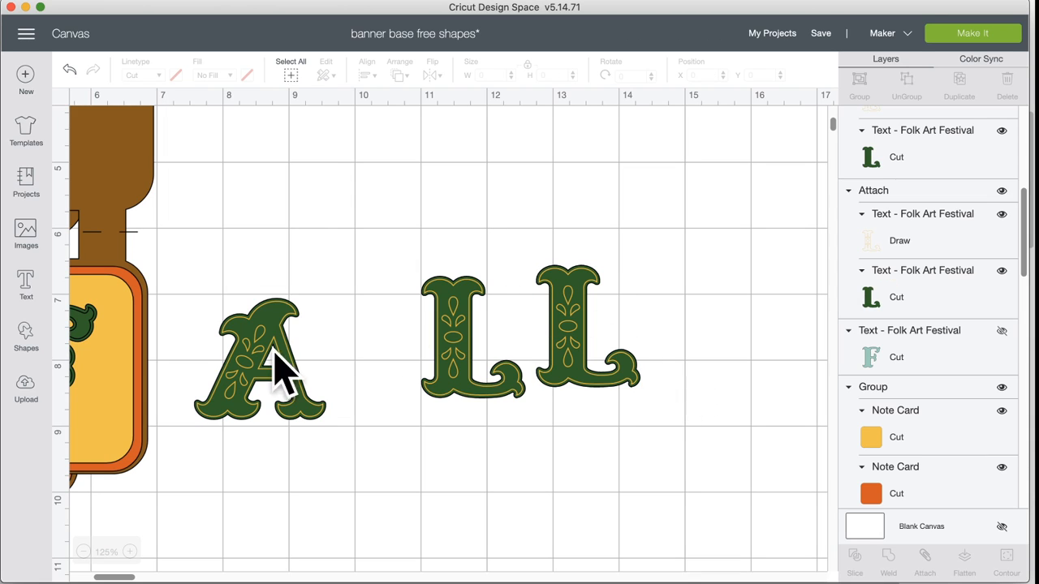
Move the F toward the tile's edge and set its drawn detail lines to the Candy Corn pen color
{"action": "scroll", "coordinate": [258, 382], "scroll_direction": "left", "scroll_amount": 5}
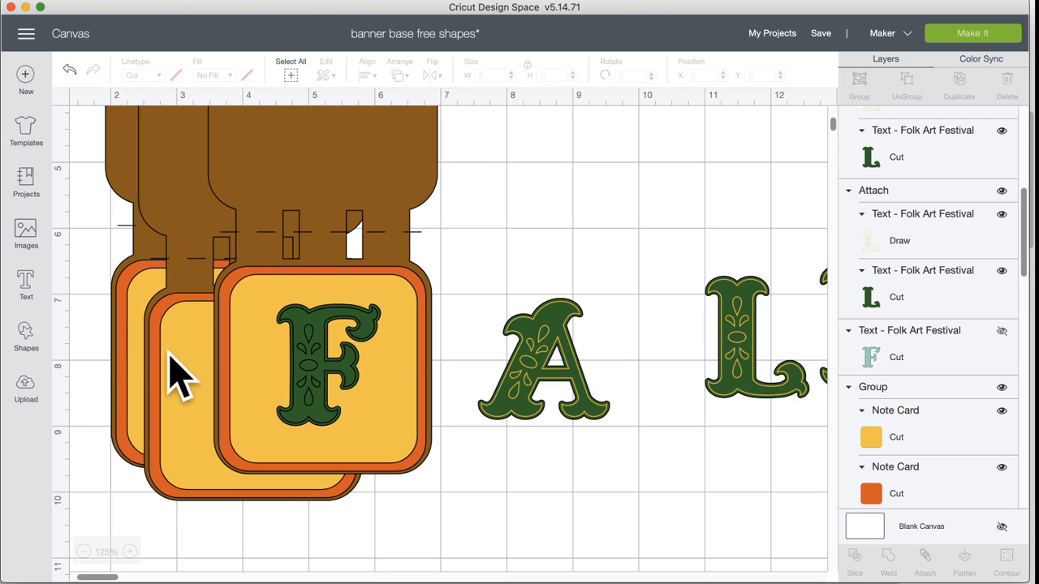
{"action": "left_click_drag", "start_coordinate": [325, 345], "coordinate": [402, 353]}
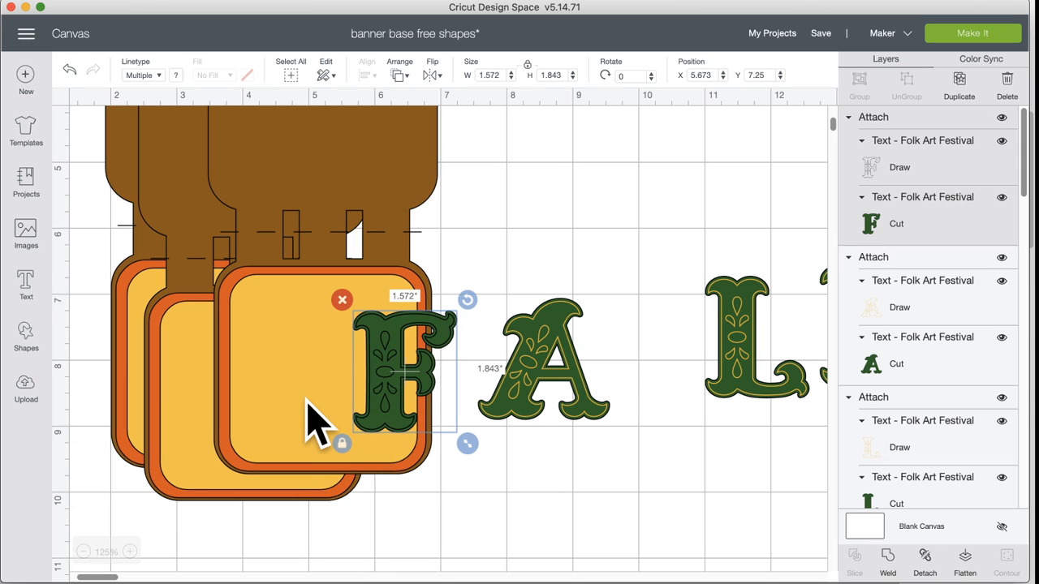
{"action": "left_click", "coordinate": [929, 174]}
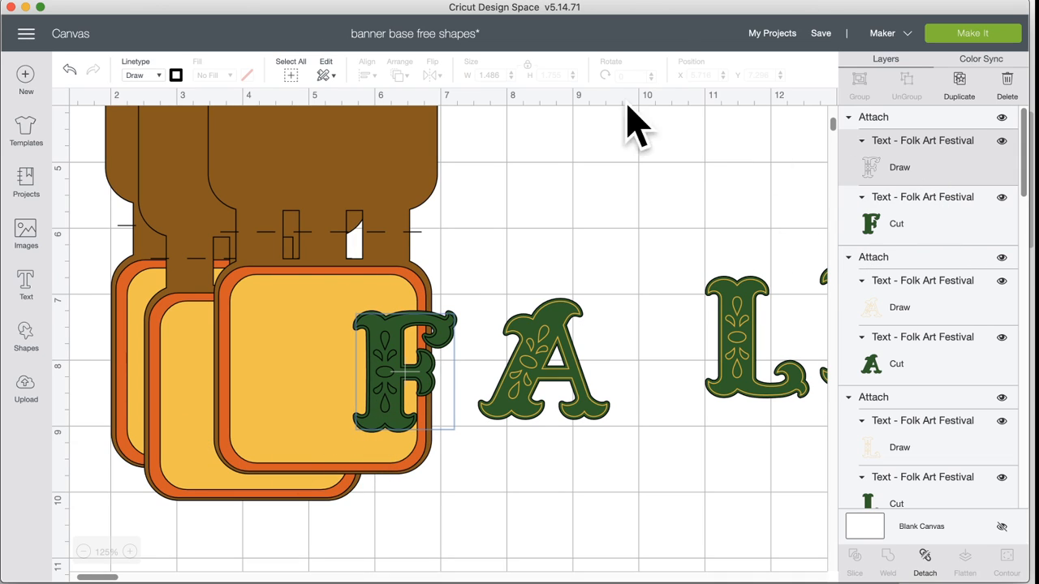
{"action": "left_click", "coordinate": [177, 76]}
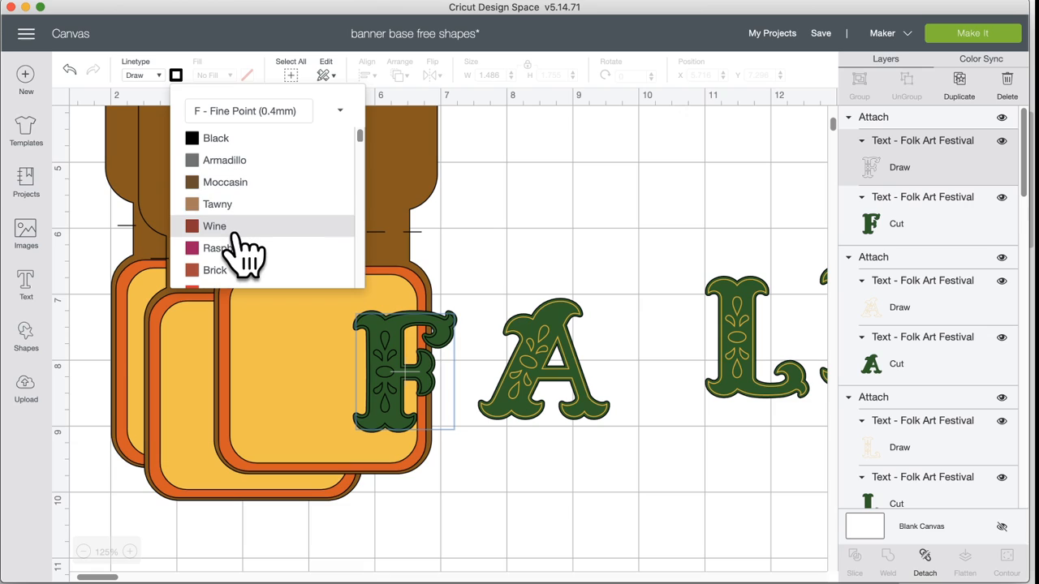
{"action": "scroll", "coordinate": [241, 241], "scroll_direction": "down", "scroll_amount": 3}
{"action": "scroll", "coordinate": [236, 237], "scroll_direction": "down", "scroll_amount": 4}
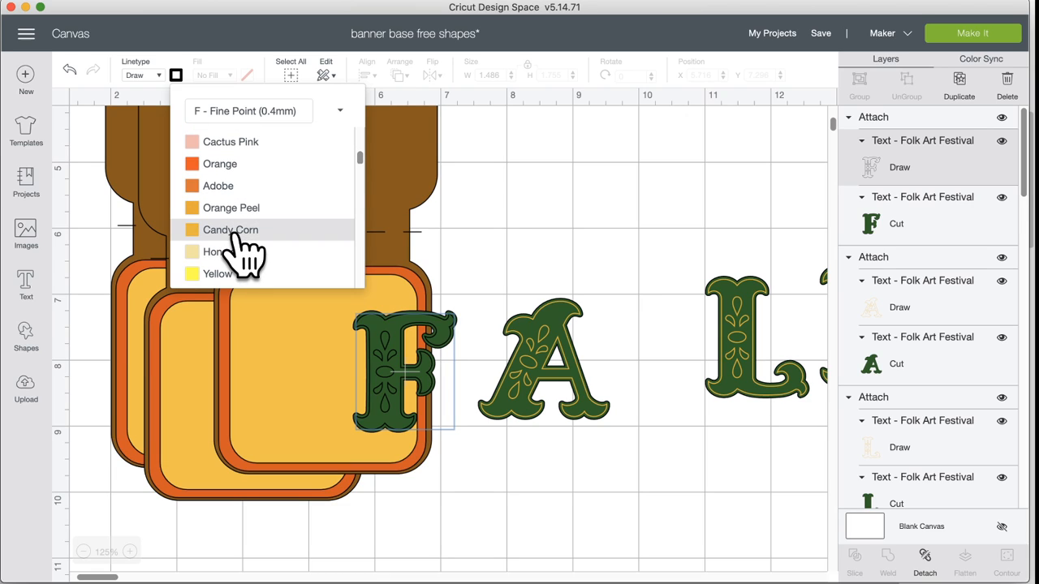
{"action": "left_click", "coordinate": [235, 235]}
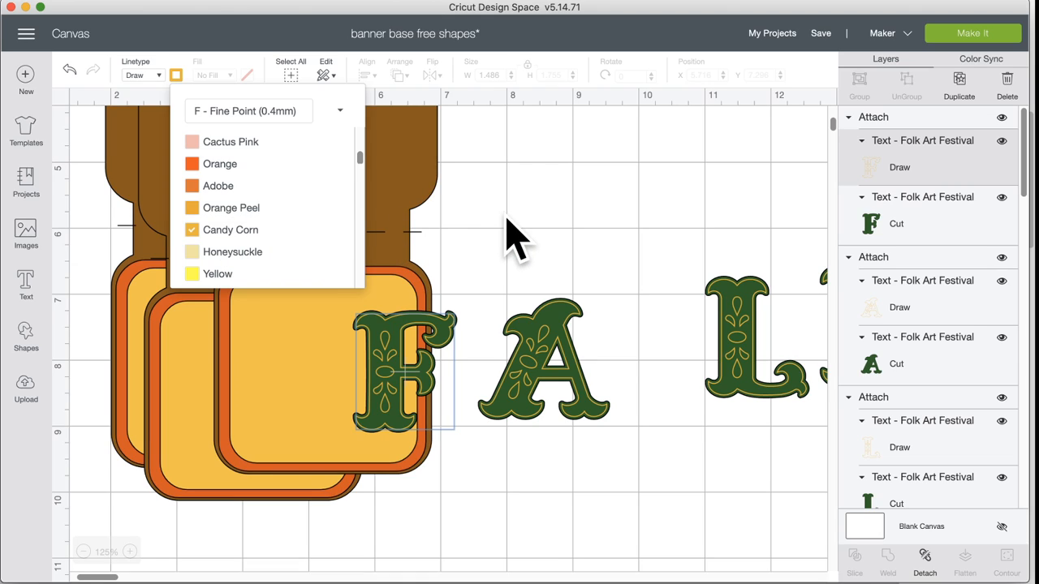
{"action": "left_click", "coordinate": [508, 243]}
Arrange the F, A and two L letters side by side in a level row spelling FALL
{"action": "left_click_drag", "start_coordinate": [431, 352], "coordinate": [475, 325]}
{"action": "left_click_drag", "start_coordinate": [791, 316], "coordinate": [583, 347]}
{"action": "scroll", "coordinate": [686, 333], "scroll_direction": "right", "scroll_amount": 5}
{"action": "left_click", "coordinate": [349, 253]}
{"action": "scroll", "coordinate": [349, 254], "scroll_direction": "left", "scroll_amount": 8}
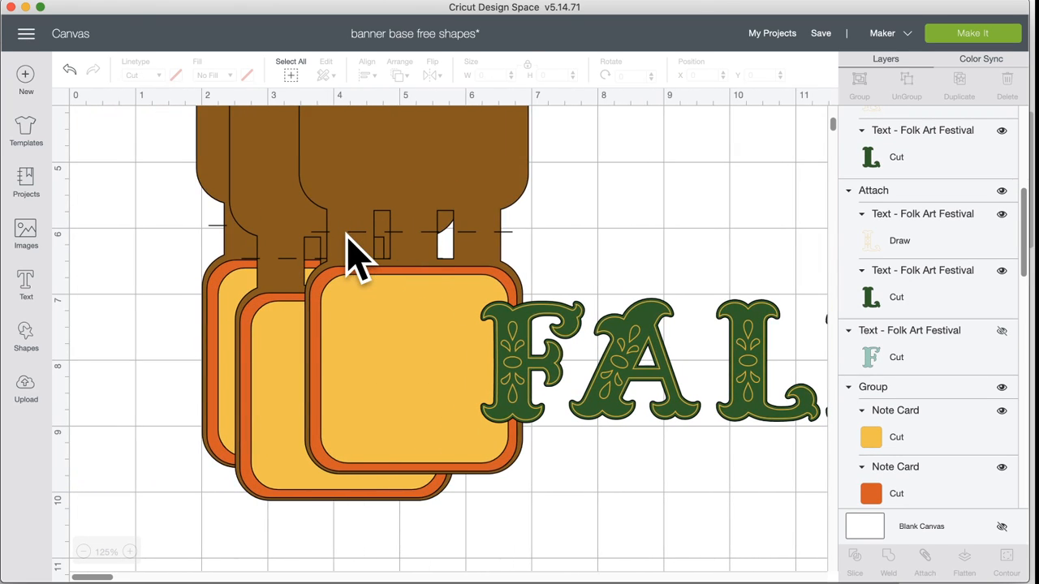
{"action": "scroll", "coordinate": [349, 253], "scroll_direction": "up", "scroll_amount": 3}
{"action": "scroll", "coordinate": [349, 254], "scroll_direction": "down", "scroll_amount": 7}
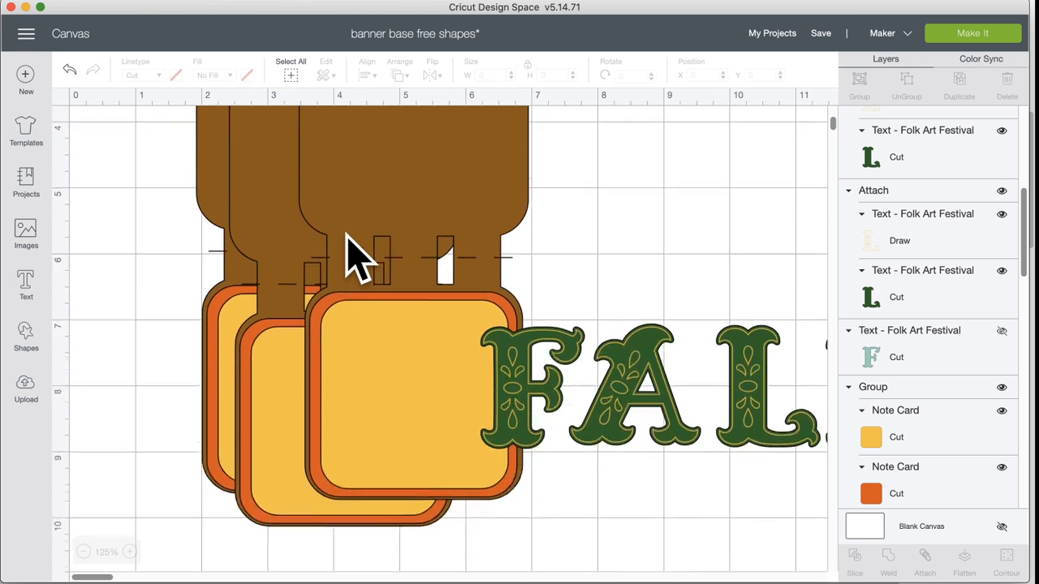
{"action": "scroll", "coordinate": [350, 253], "scroll_direction": "down", "scroll_amount": 3}
{"action": "scroll", "coordinate": [349, 253], "scroll_direction": "up", "scroll_amount": 10}
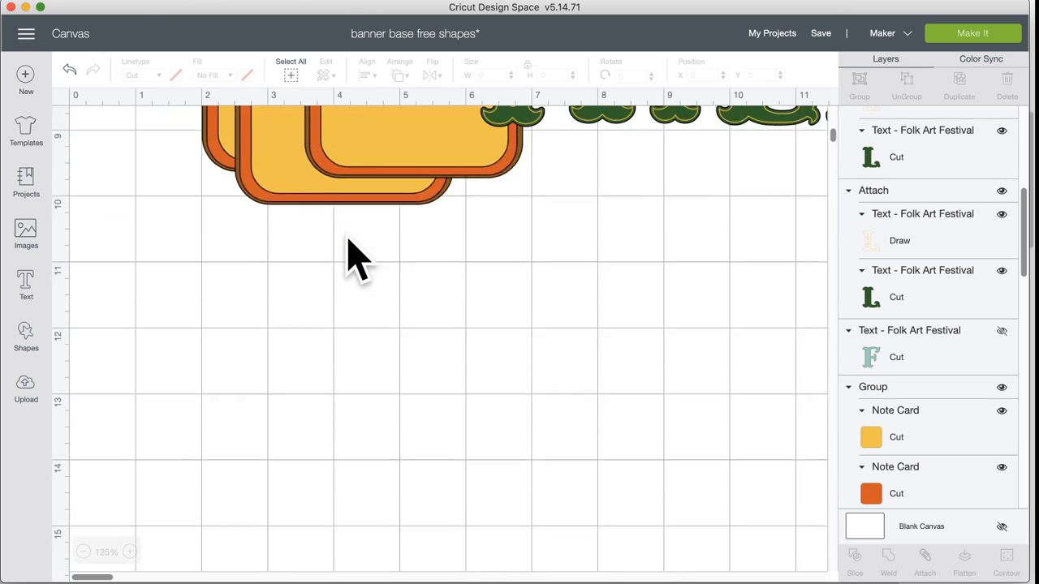
{"action": "scroll", "coordinate": [357, 258], "scroll_direction": "down", "scroll_amount": 8}
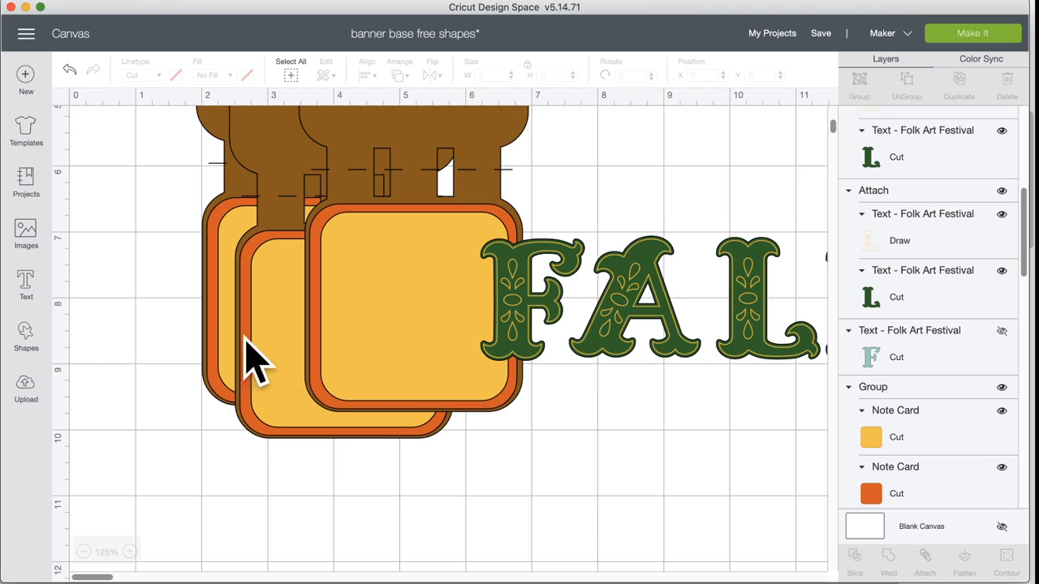
Move the front layered tile group down and away from the other tiles, to about X 0.54, Y 7.54
{"action": "scroll", "coordinate": [242, 359], "scroll_direction": "down", "scroll_amount": 1}
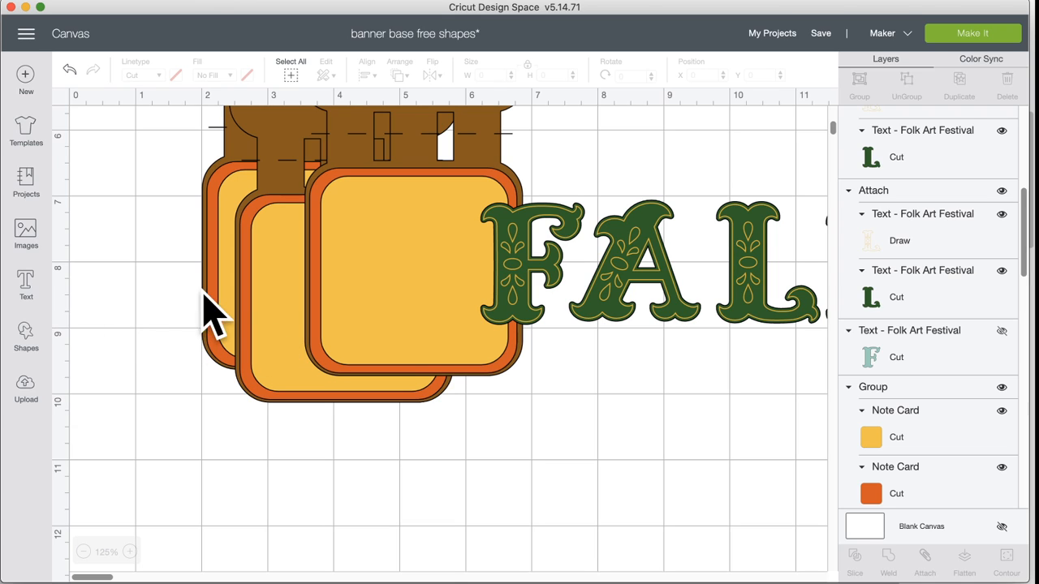
{"action": "left_click_drag", "start_coordinate": [395, 233], "coordinate": [273, 355]}
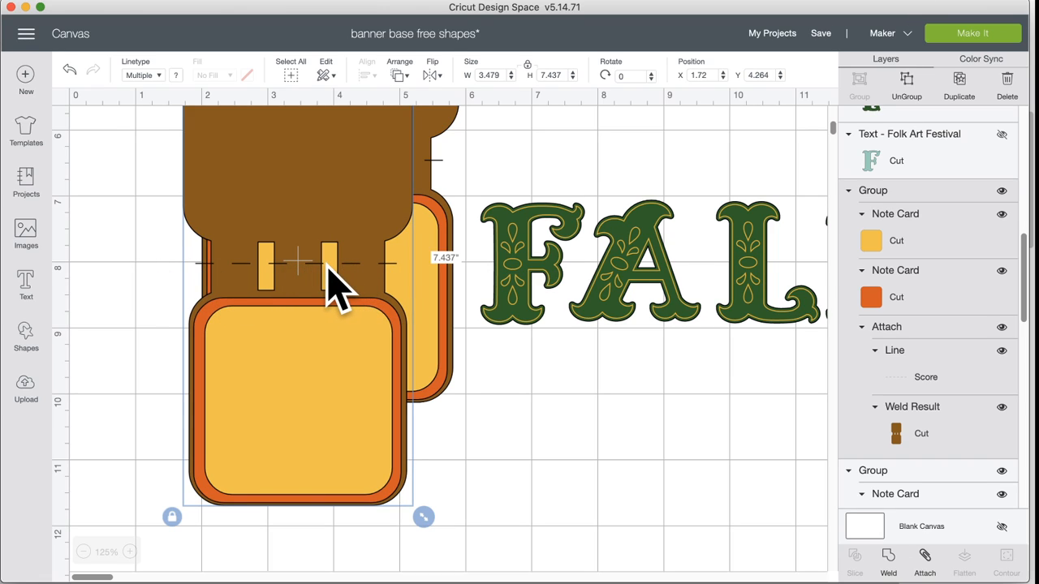
{"action": "left_click_drag", "start_coordinate": [318, 262], "coordinate": [239, 503]}
{"action": "left_click", "coordinate": [436, 498]}
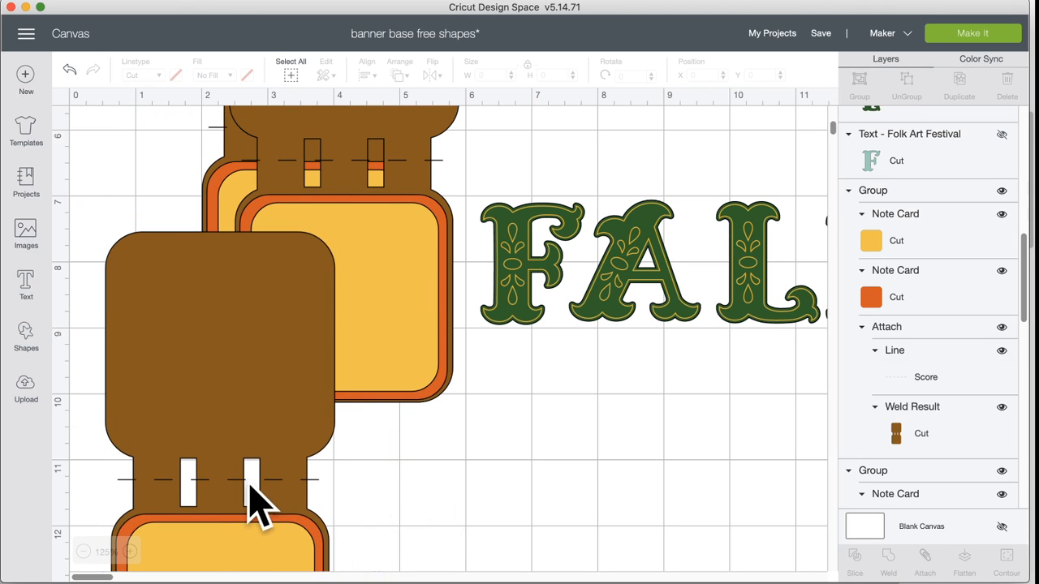
{"action": "left_click", "coordinate": [255, 499]}
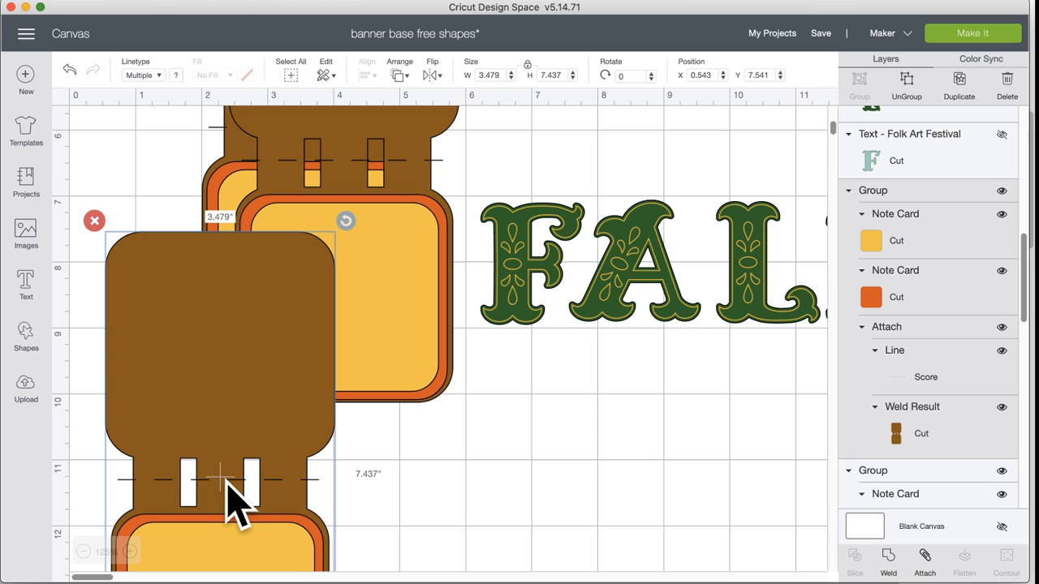
Change the fold line across the separated tile's slotted neck from Score to the Draw linetype
{"action": "left_click", "coordinate": [130, 551]}
{"action": "left_click", "coordinate": [130, 551]}
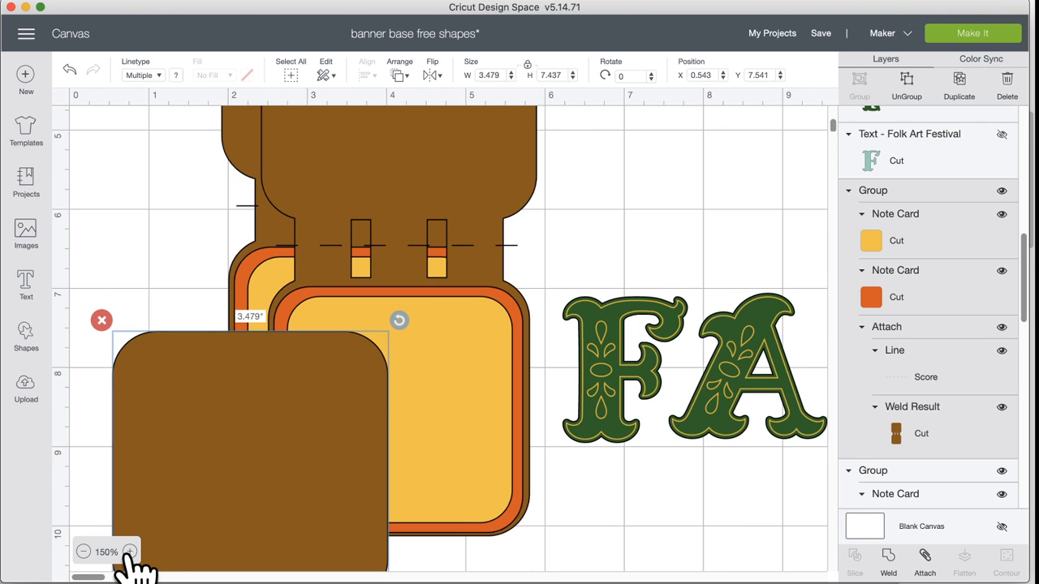
{"action": "scroll", "coordinate": [190, 513], "scroll_direction": "down", "scroll_amount": 5}
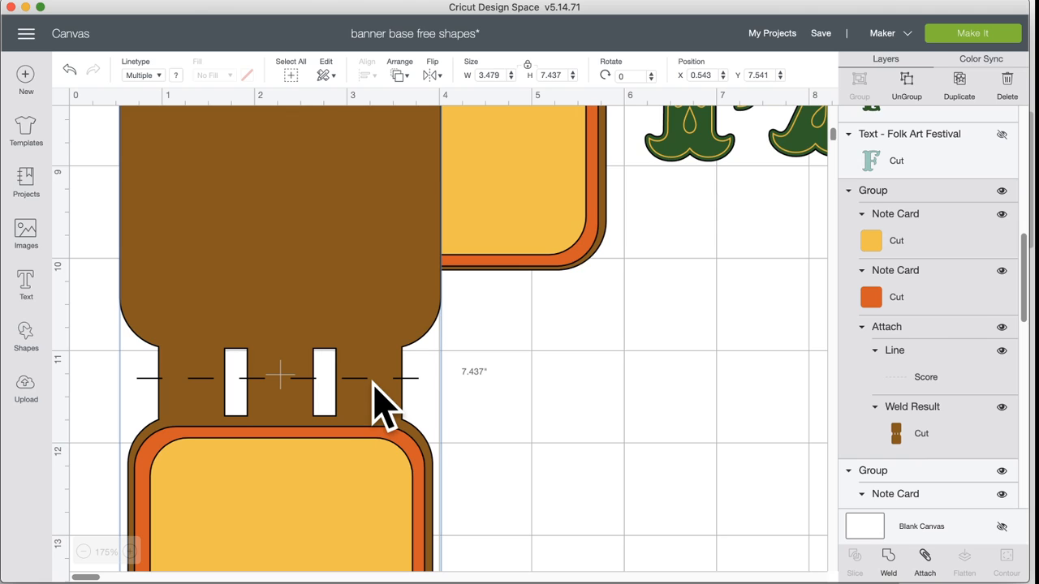
{"action": "left_click", "coordinate": [907, 374]}
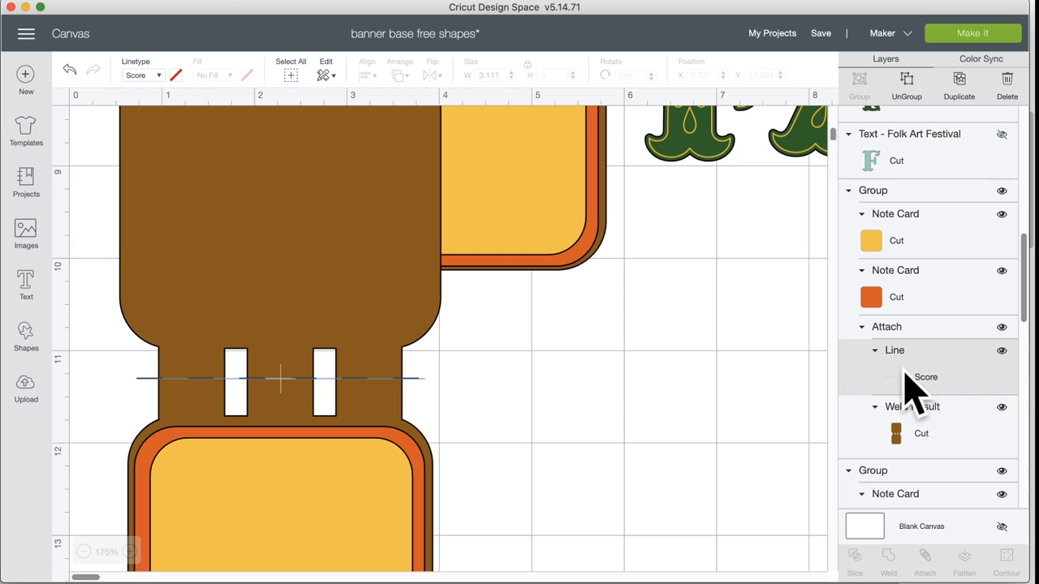
{"action": "left_click", "coordinate": [163, 75]}
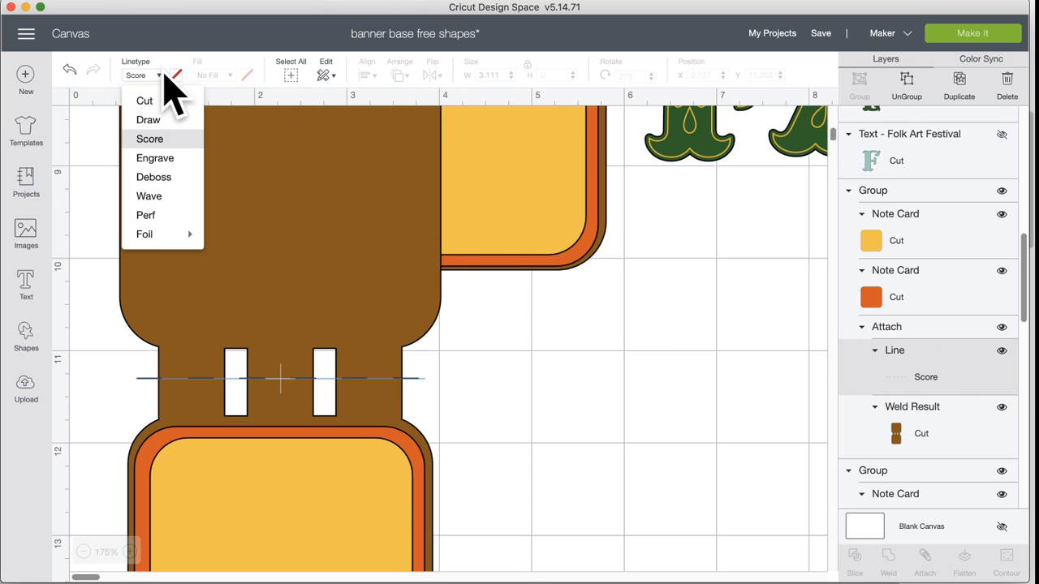
{"action": "left_click", "coordinate": [177, 120]}
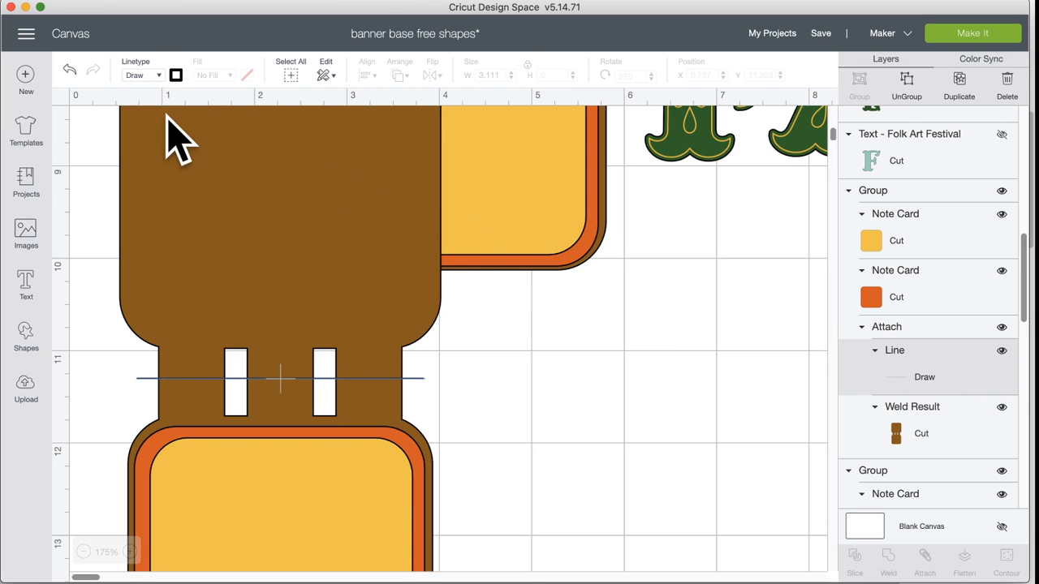
{"action": "left_click", "coordinate": [495, 398]}
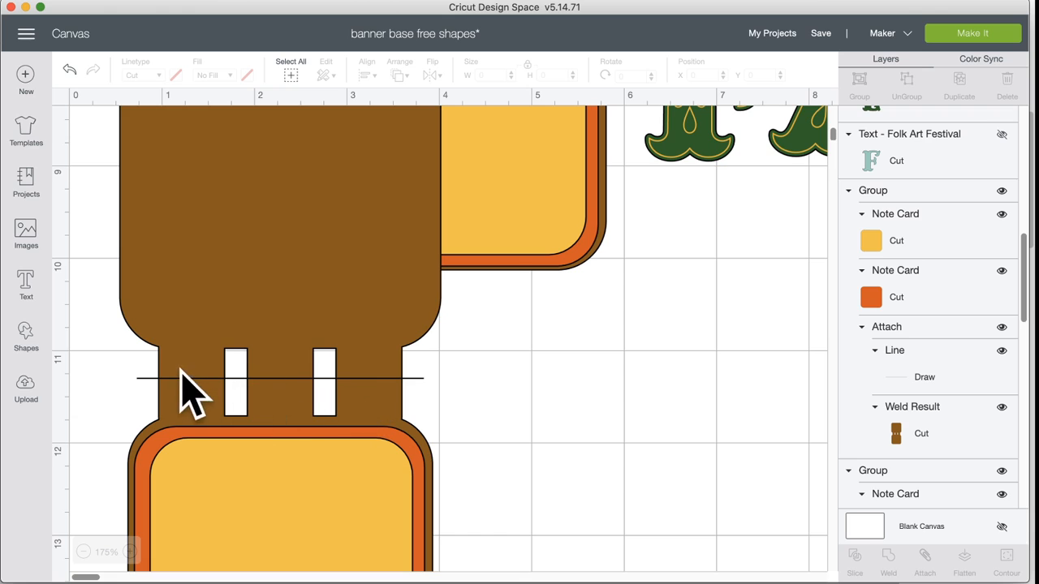
Duplicate the tile group with the drawn fold line three times
{"action": "left_click", "coordinate": [424, 444]}
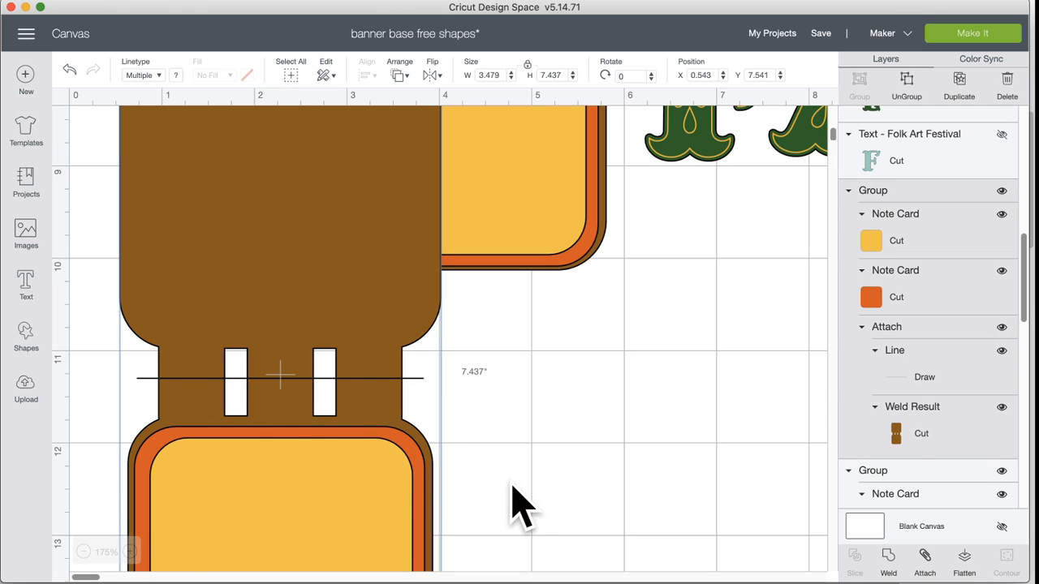
{"action": "left_click_drag", "start_coordinate": [524, 494], "coordinate": [201, 297]}
{"action": "left_click", "coordinate": [961, 86]}
{"action": "left_click", "coordinate": [962, 91]}
{"action": "left_click", "coordinate": [963, 91]}
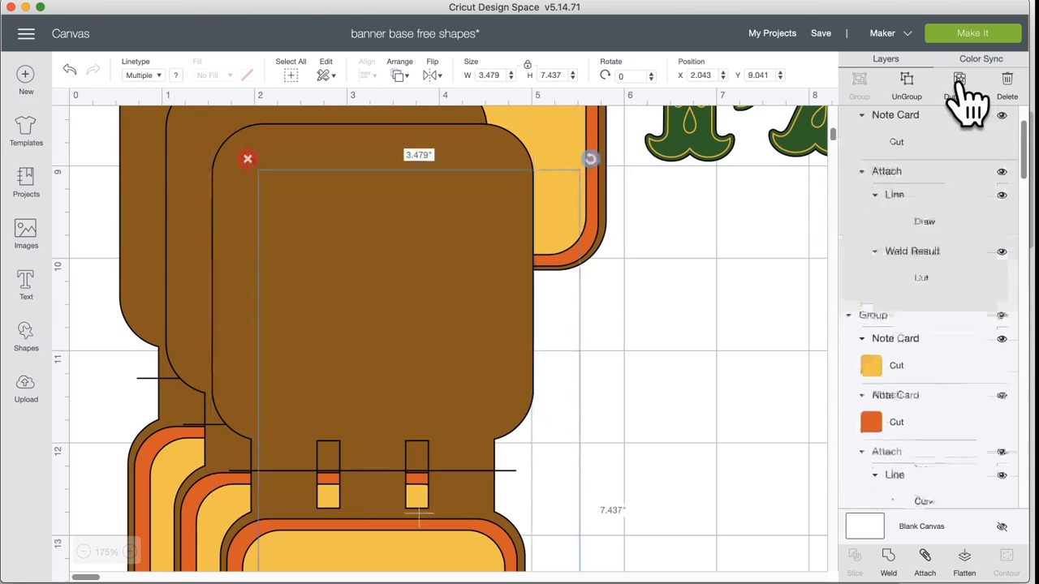